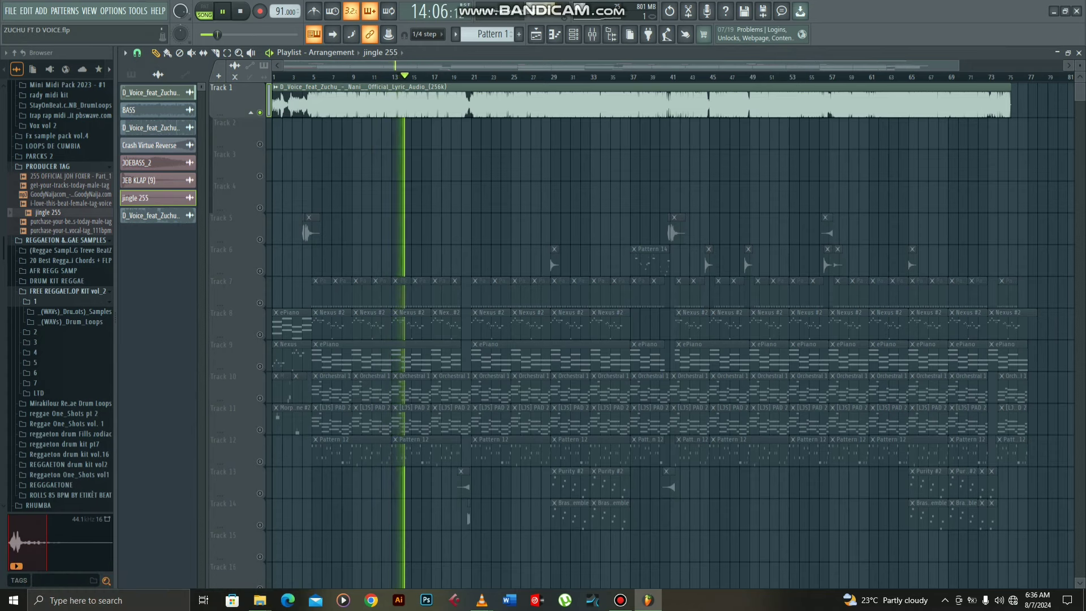
Step: Play the full arrangement from about bar 24, and stop playback after listening to the section
left_click(505, 76)
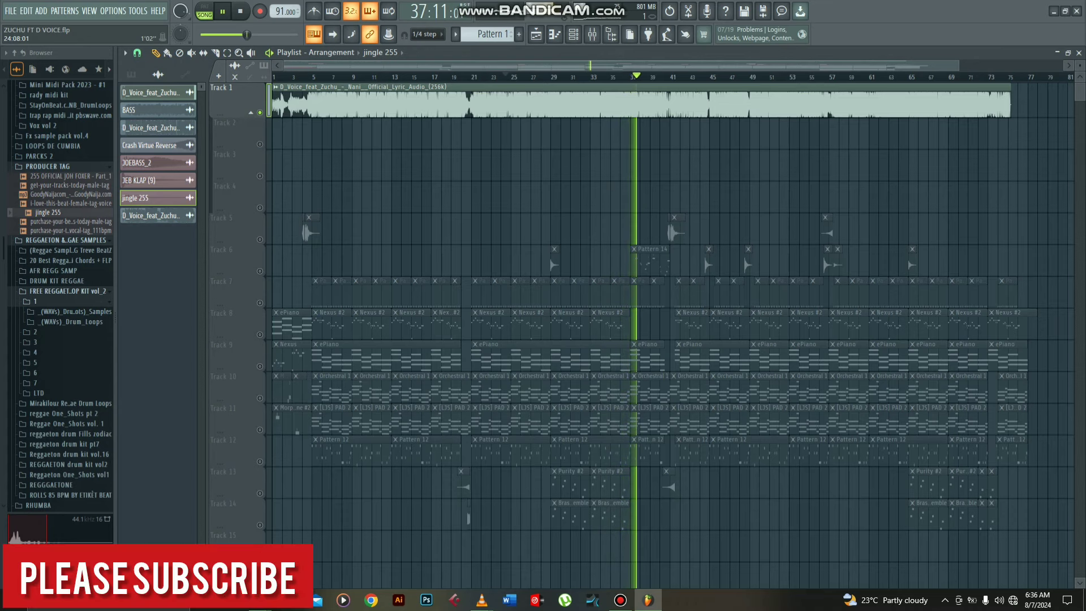
key("space")
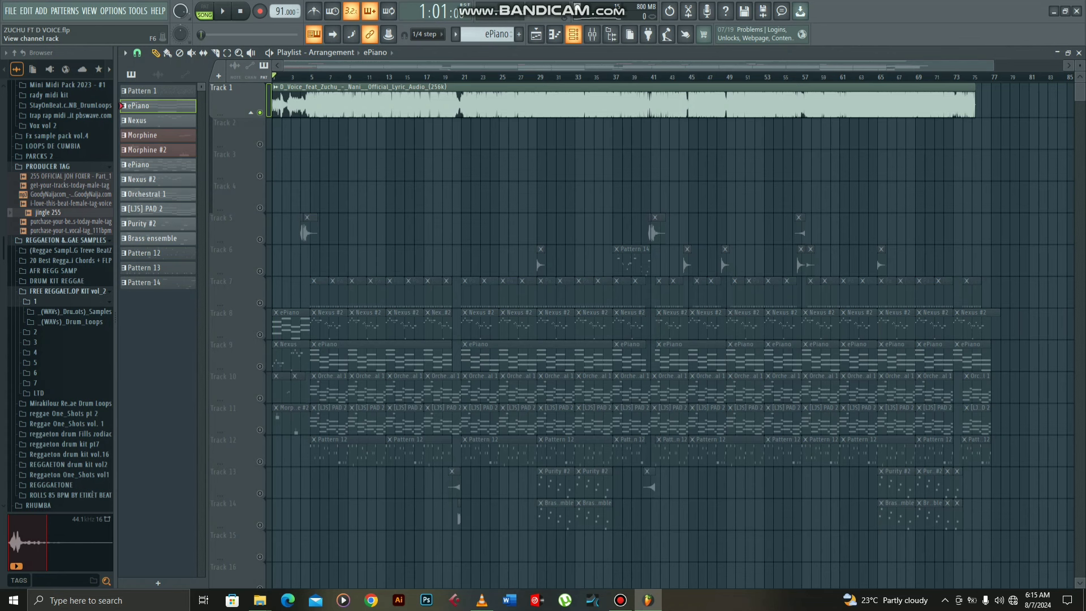
Step: Open the ePiano pattern's notes in the piano roll and play the four-bar chord progression
left_click(573, 34)
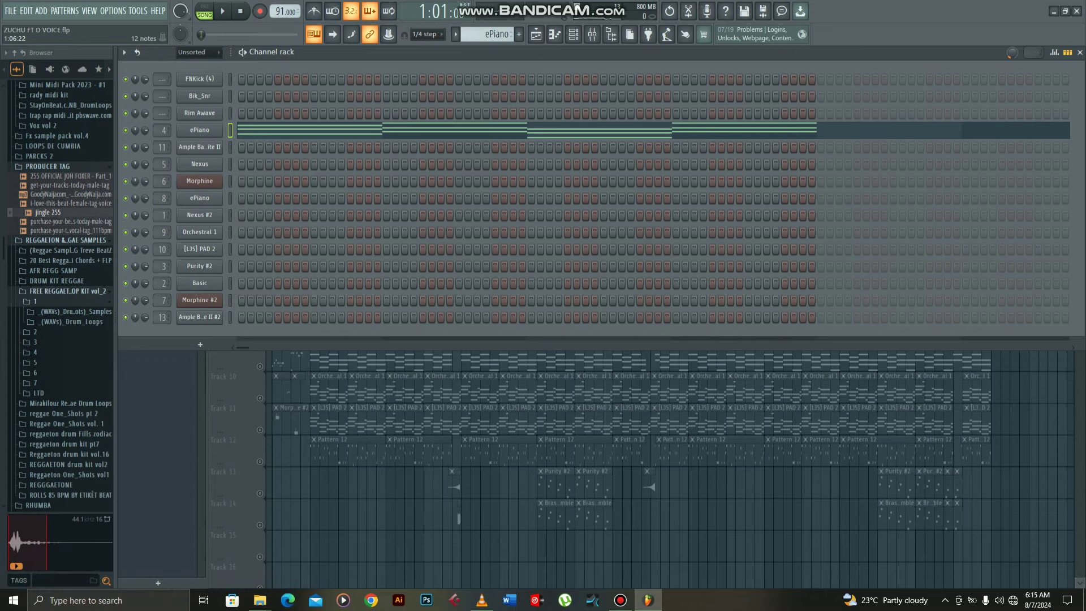
left_click(289, 132)
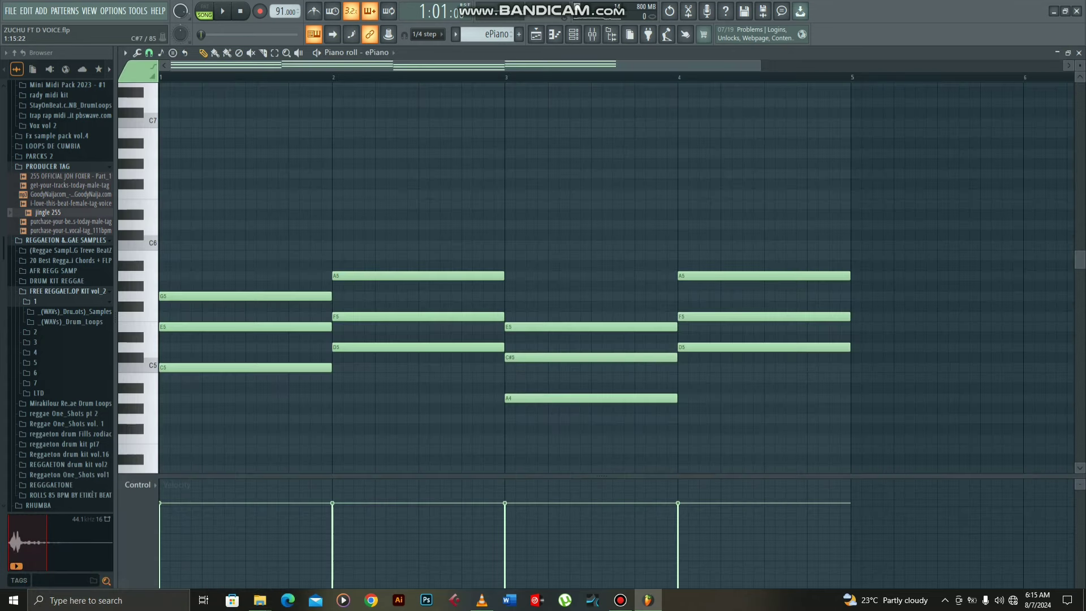
left_click_drag(761, 66, 793, 66)
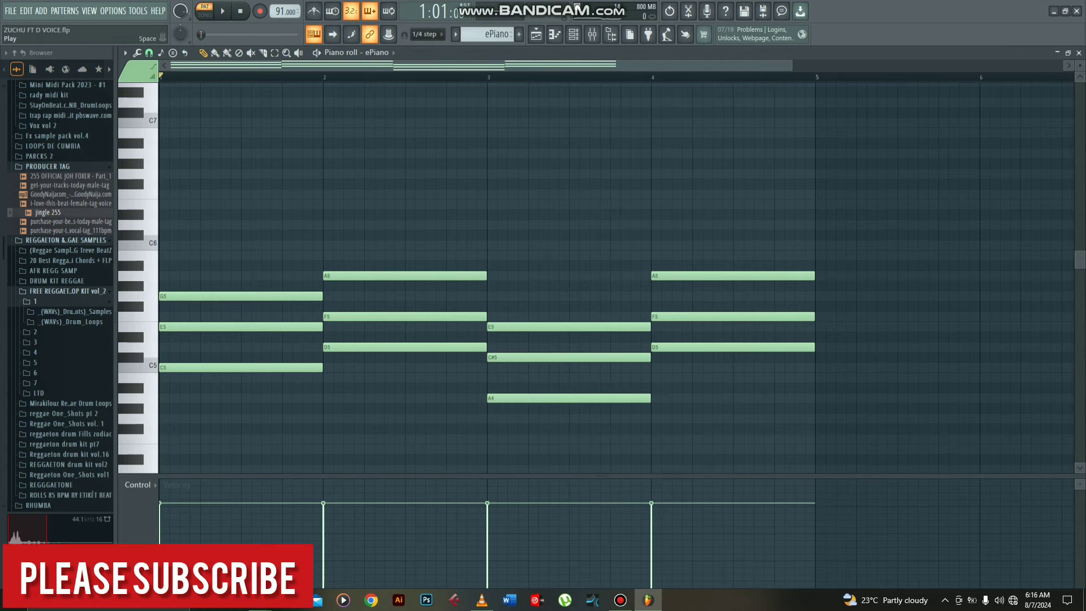
key("space")
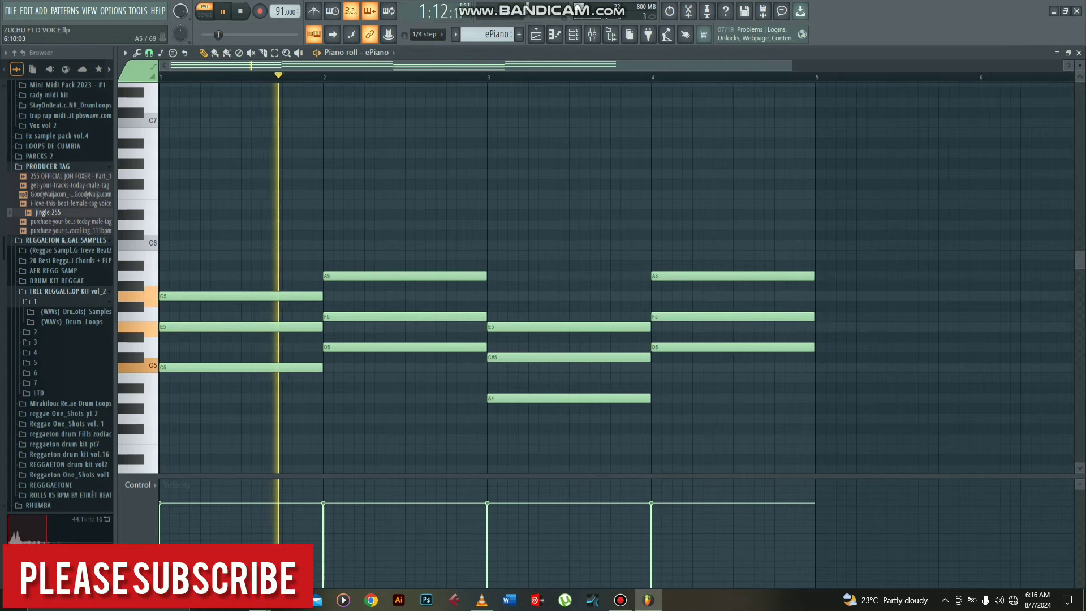
scroll(594, 277, "down", 4)
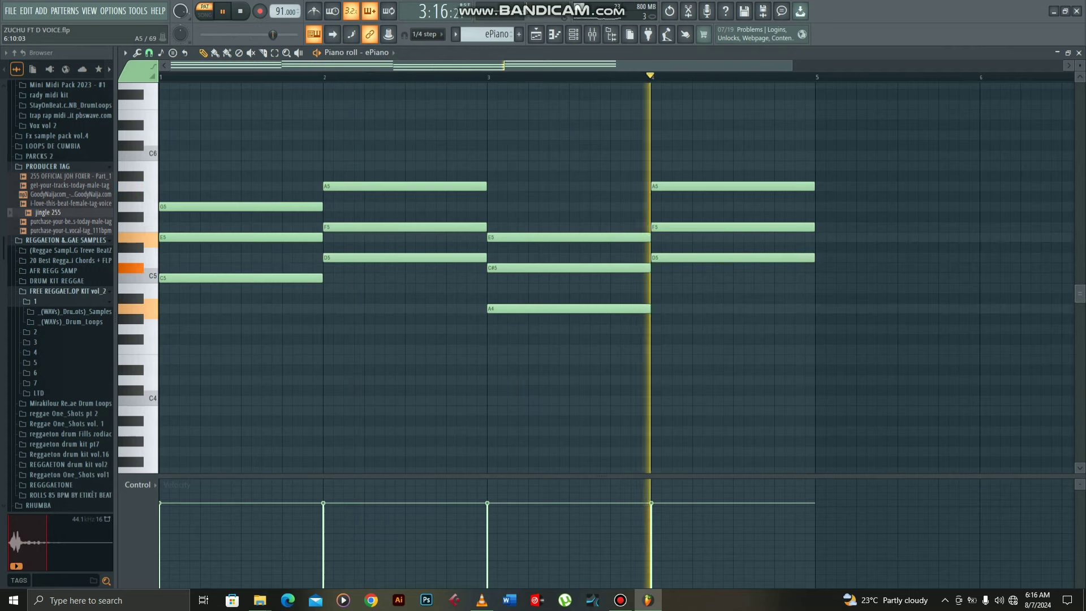
key("space")
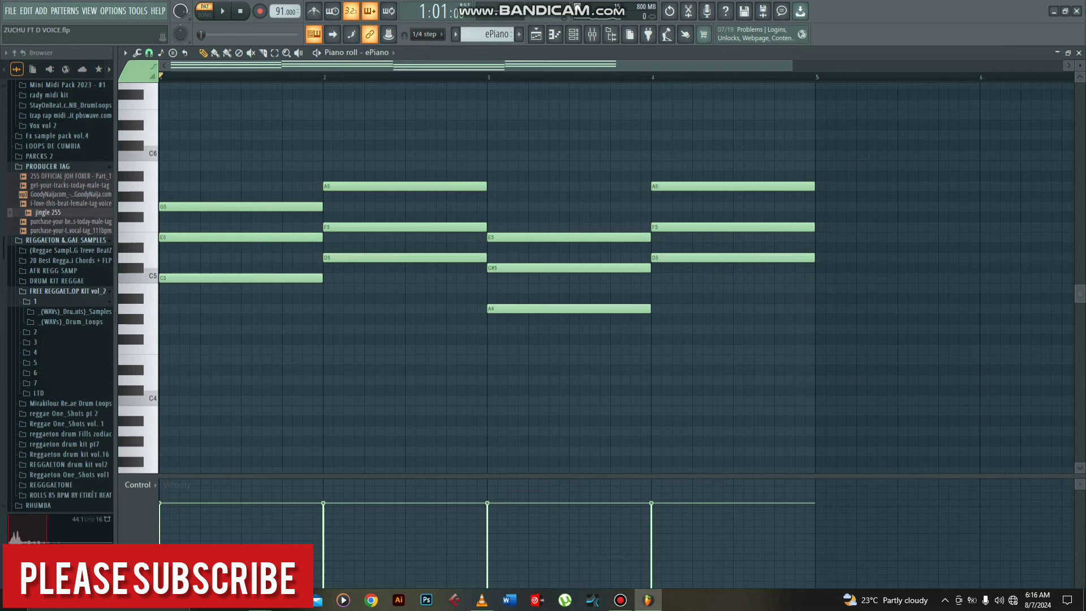
Step: Randomize the velocities of the ePiano chord notes with the randomizer, accept the result and play the pattern
key("alt+r")
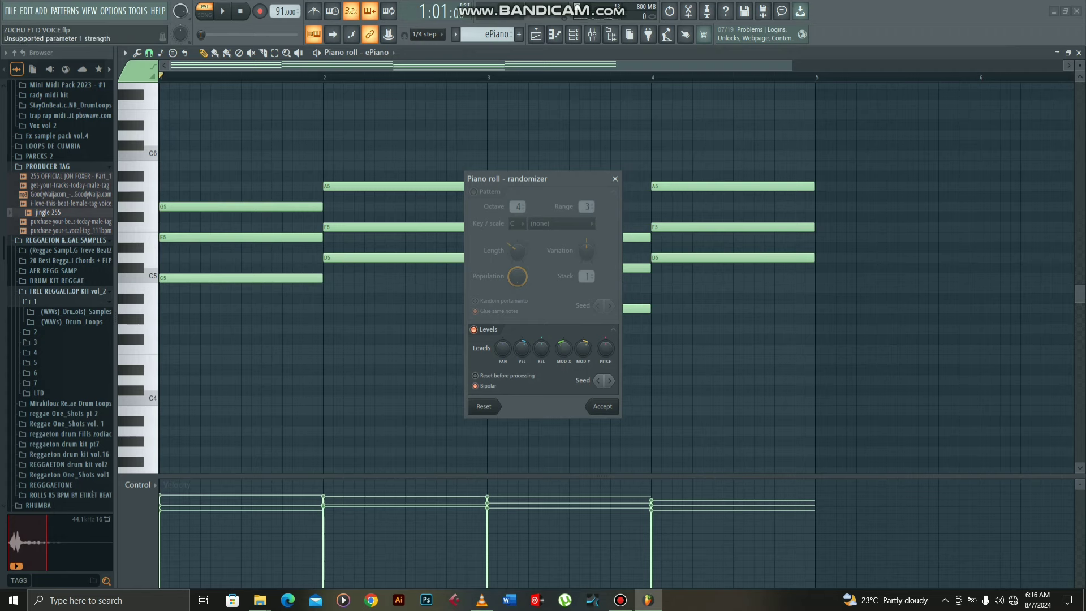
mouse_move(564, 349)
left_mouse_down()
mouse_move(563, 338)
mouse_move(583, 346)
left_mouse_up()
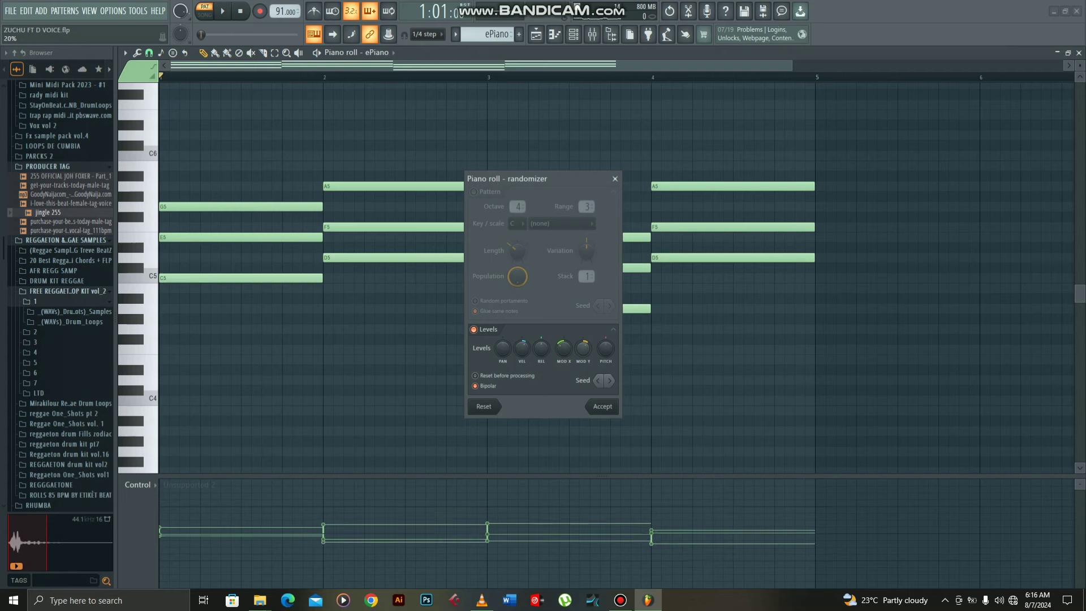
left_click(542, 348)
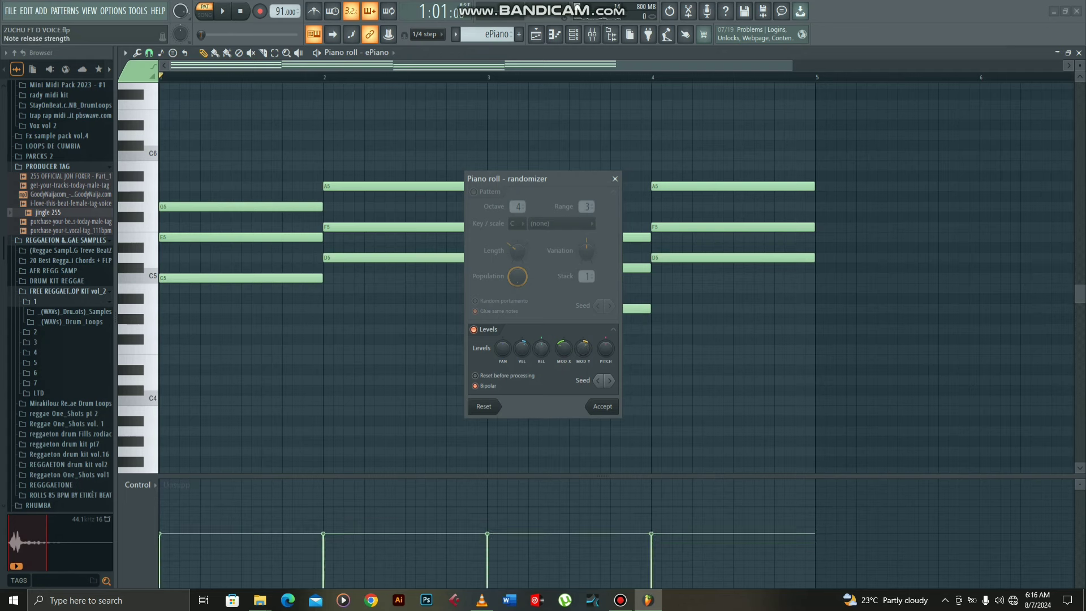
left_click(522, 348)
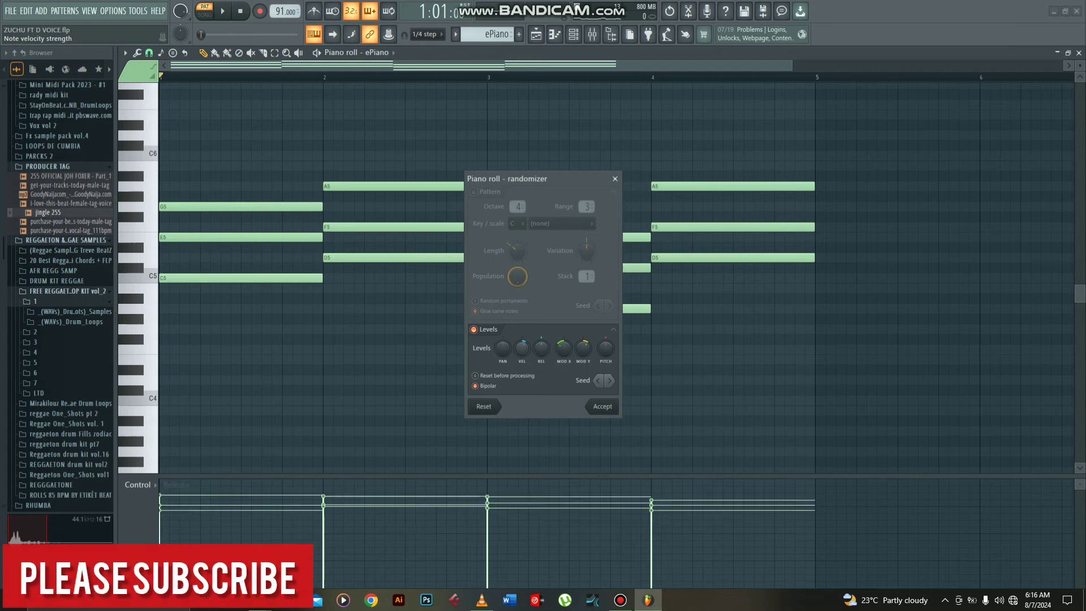
left_click_drag(523, 348, 522, 343)
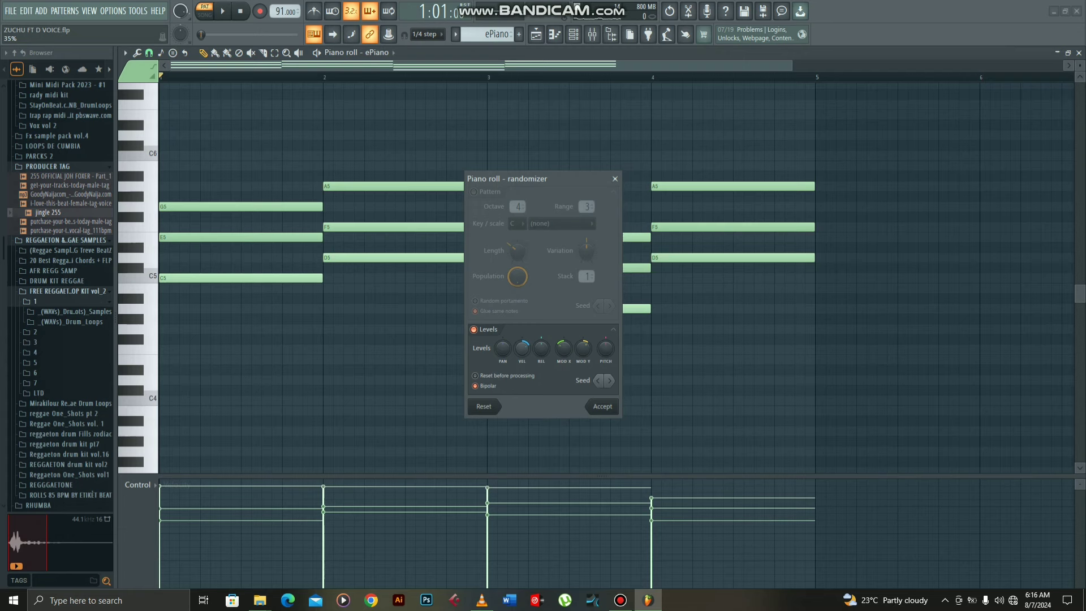
left_click_drag(522, 343, 522, 368)
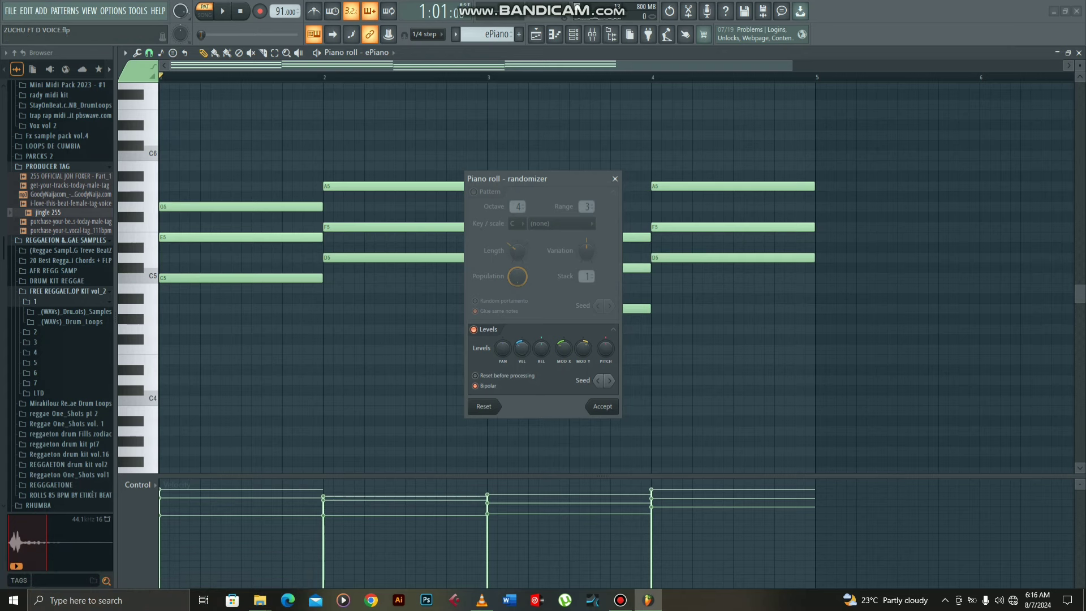
left_click(603, 406)
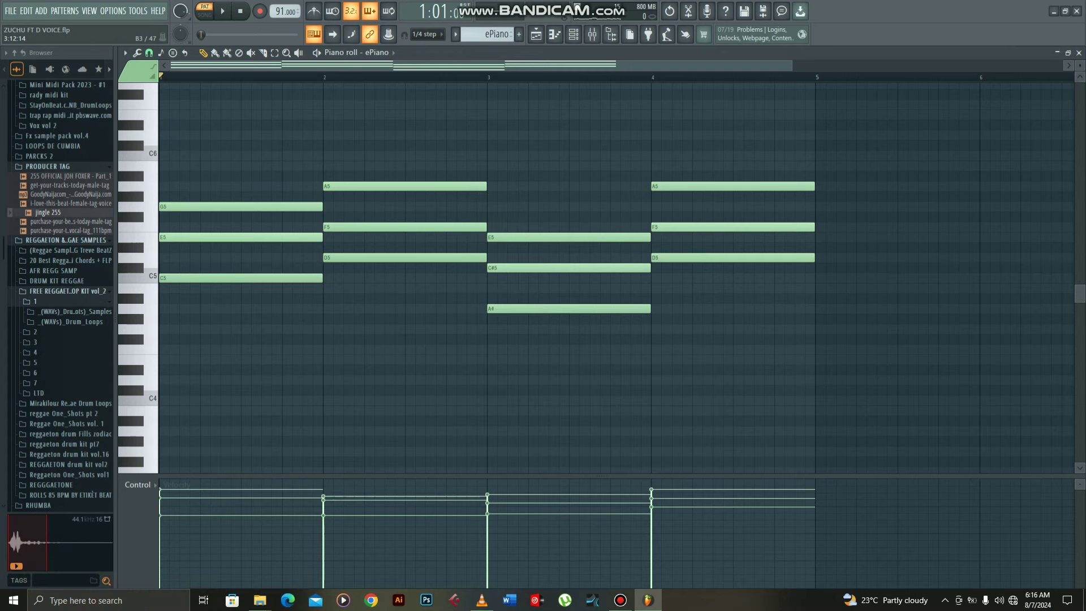
key("space")
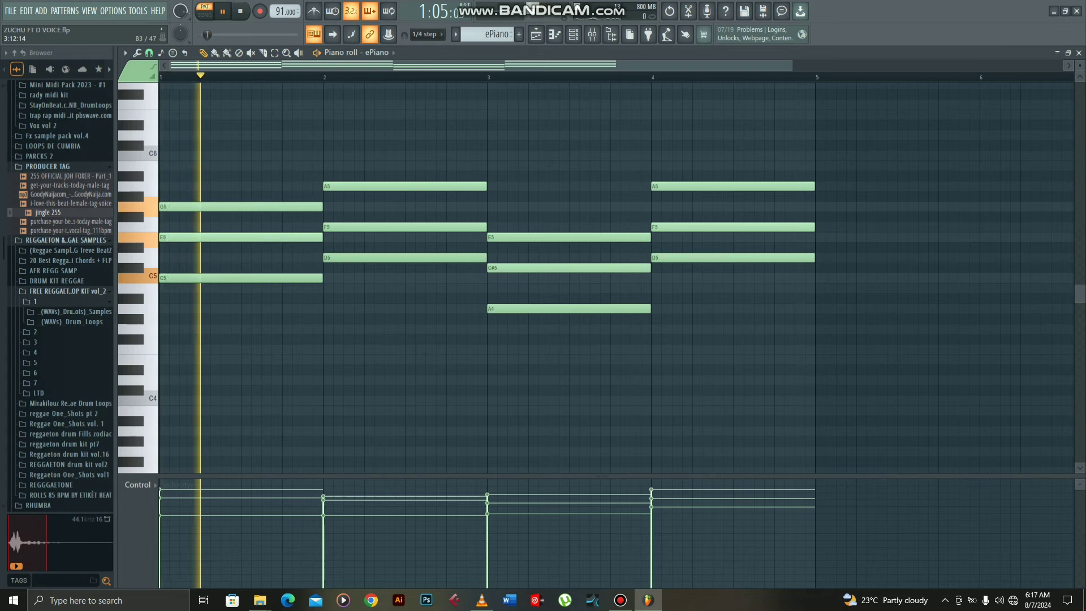
key("space")
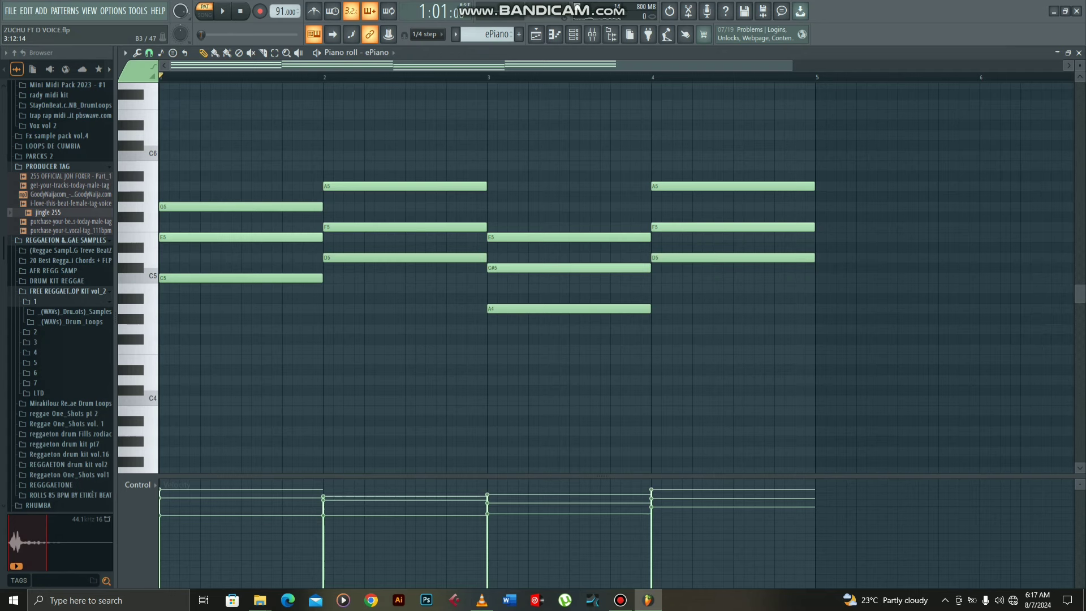
Step: Scale down the ePiano chord velocities by lowering the level scaling multiplier, auditioning the pattern while adjusting
key("alt+x")
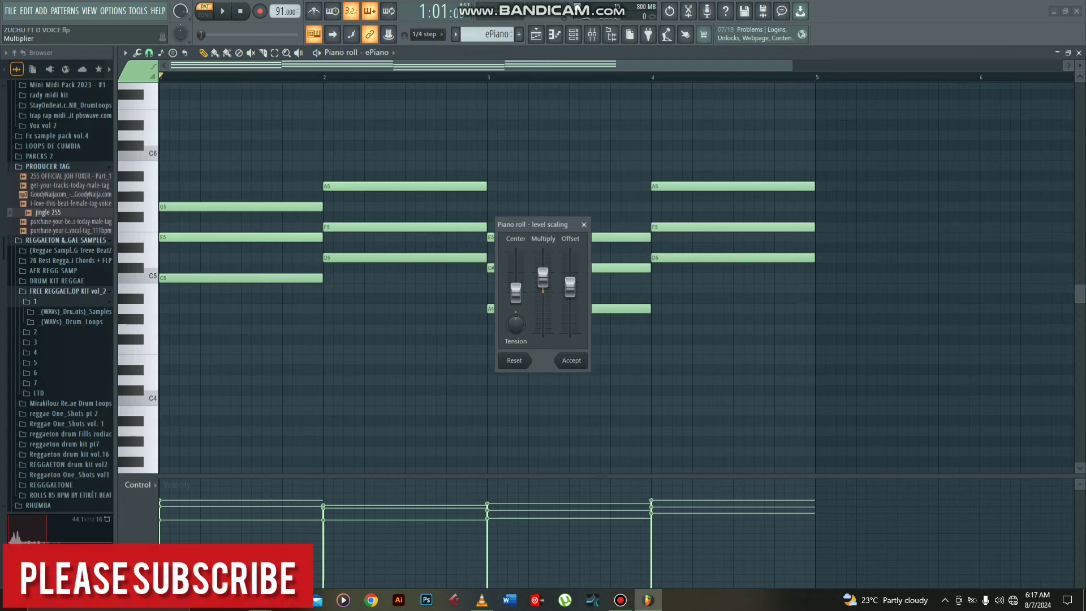
key("space")
scroll(543, 277, "down", 2)
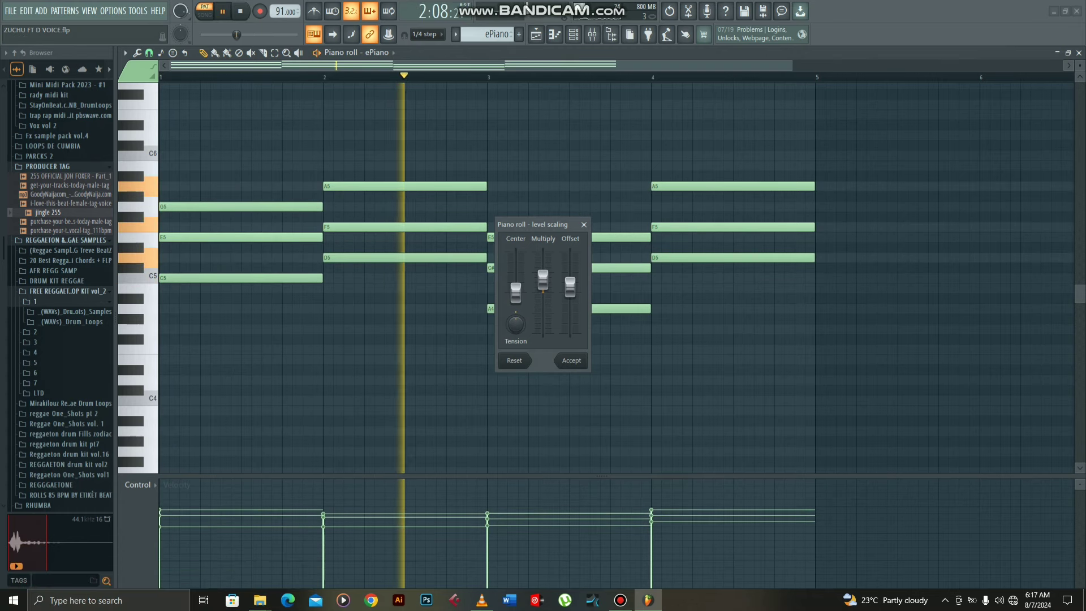
left_click(572, 360)
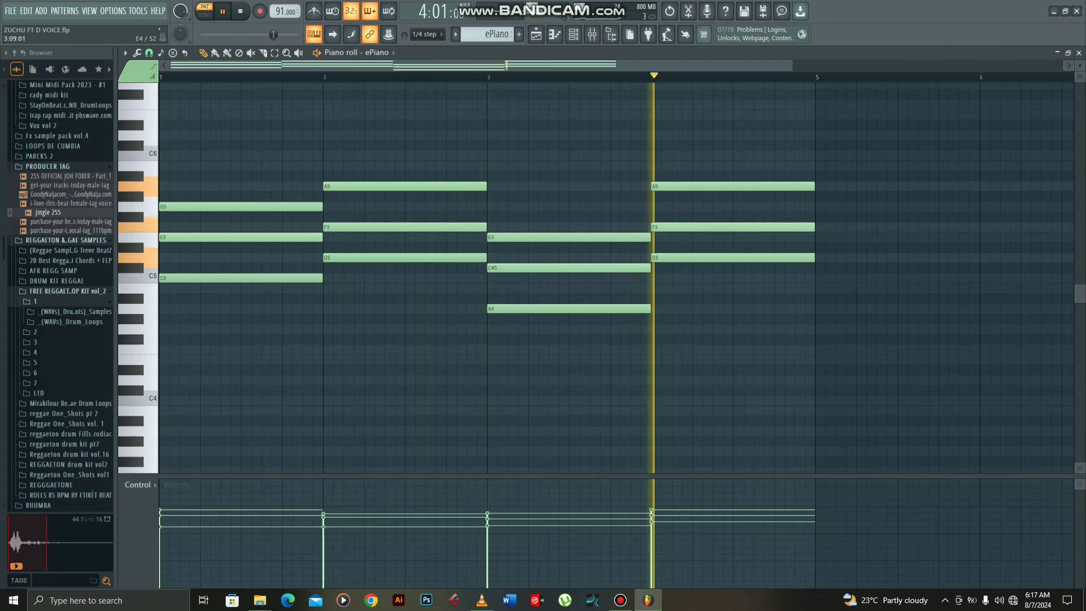
key("space")
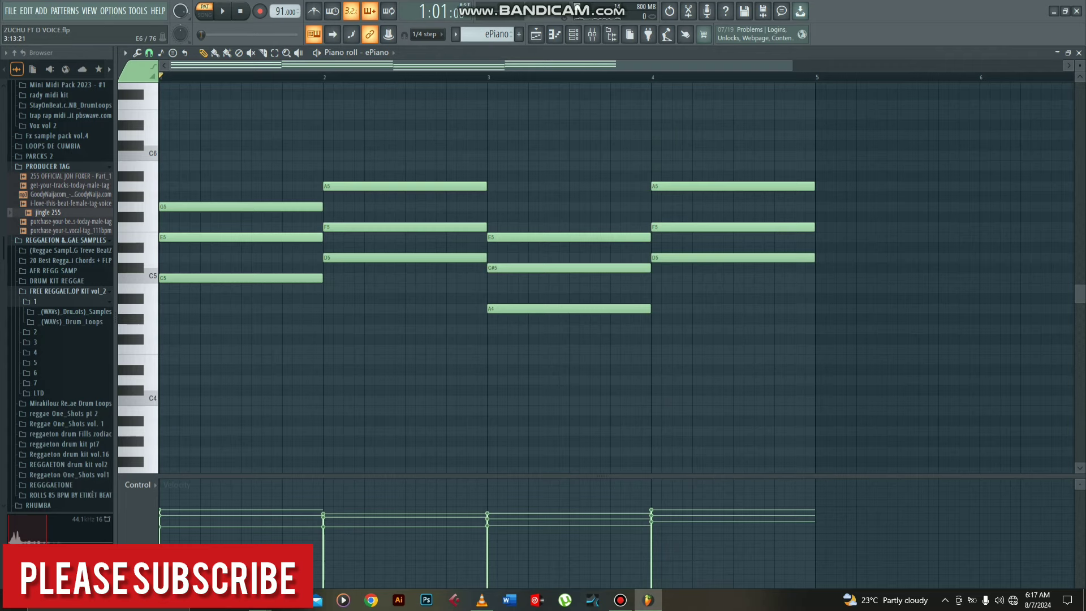
Step: Play the ePiano pattern and examine the Fruity Stereo Shaper and Fruity parametric EQ 2 settings on its mixer track
key("space")
left_click(592, 34)
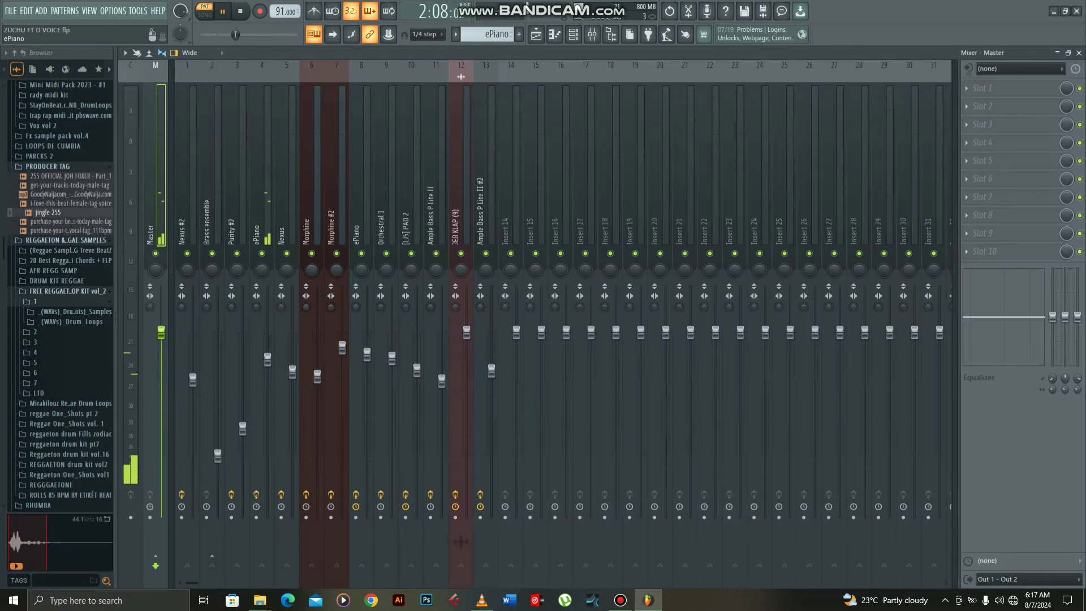
left_click(262, 193)
left_click(1007, 88)
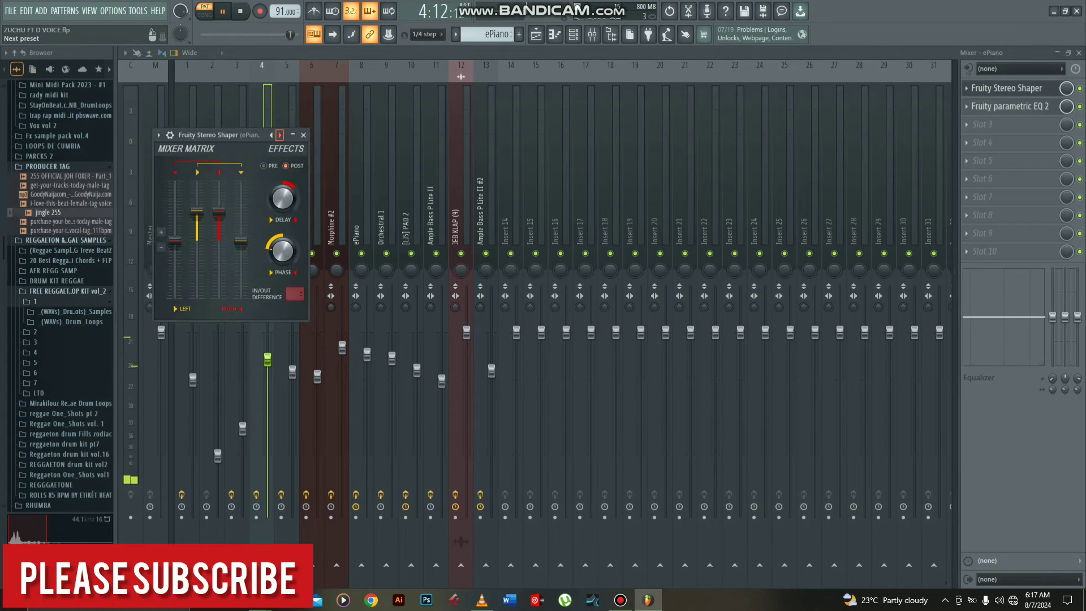
left_click(303, 136)
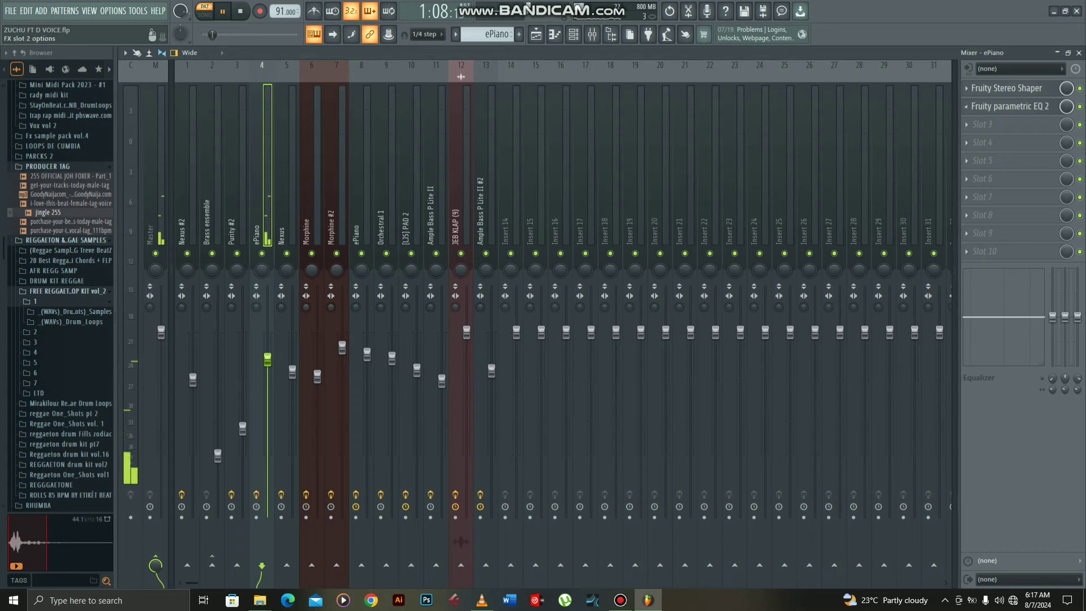
left_click(1011, 106)
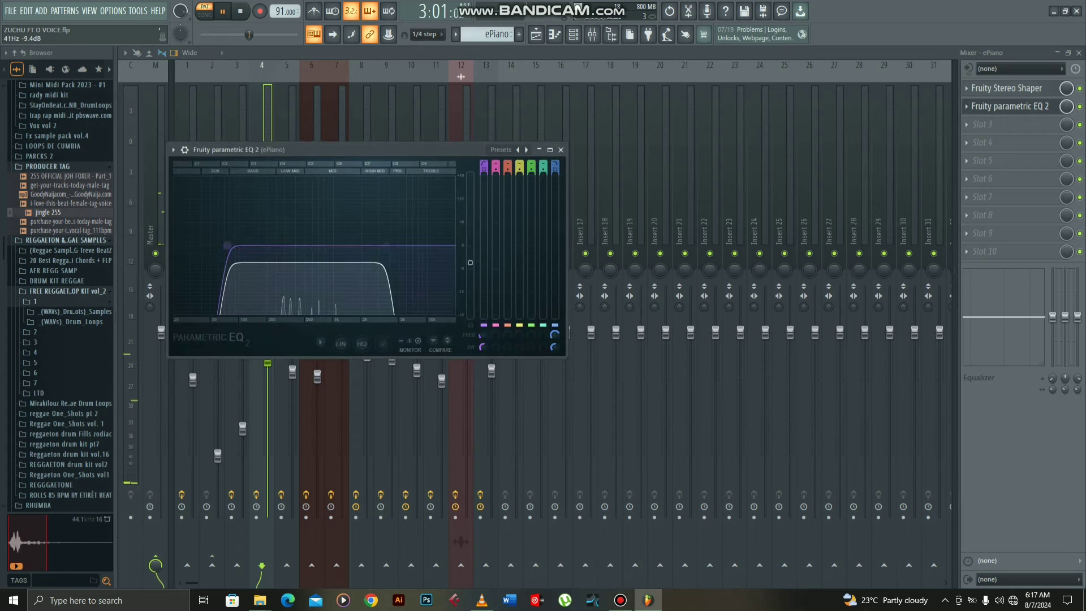
left_click(561, 150)
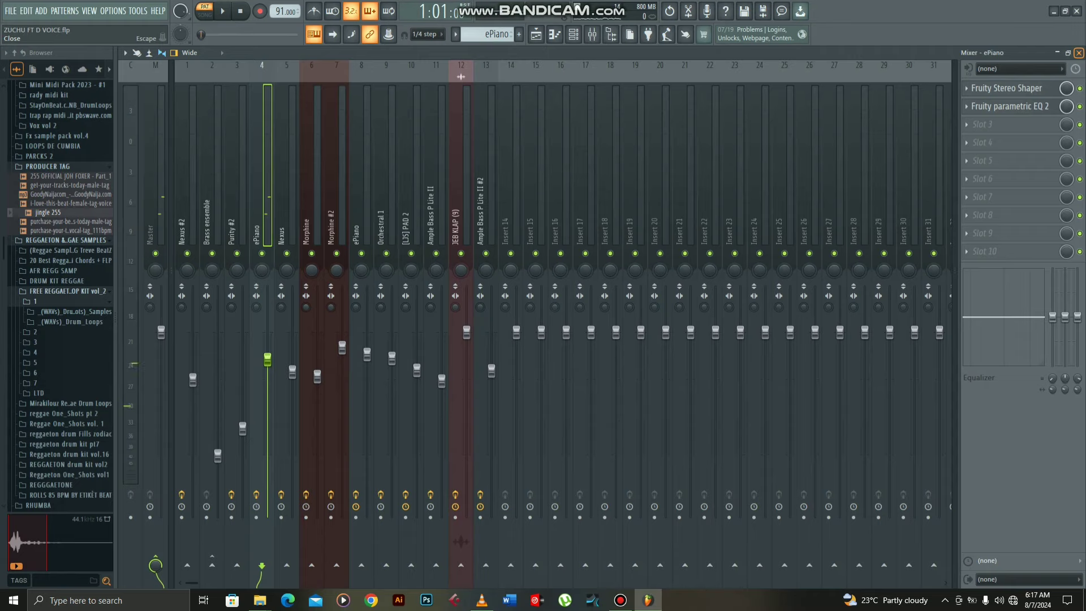
left_click(1078, 53)
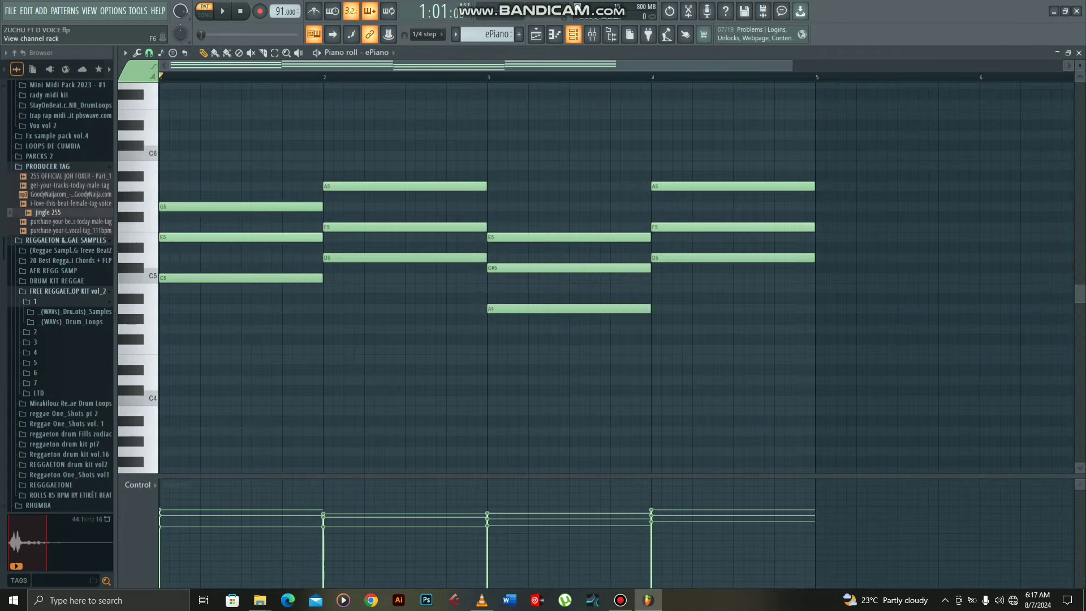
Step: Switch to the Nexus pattern, play its melody in the piano roll and review the preset loaded in the Nexus instrument
left_click(573, 34)
scroll(488, 34, "down", 1)
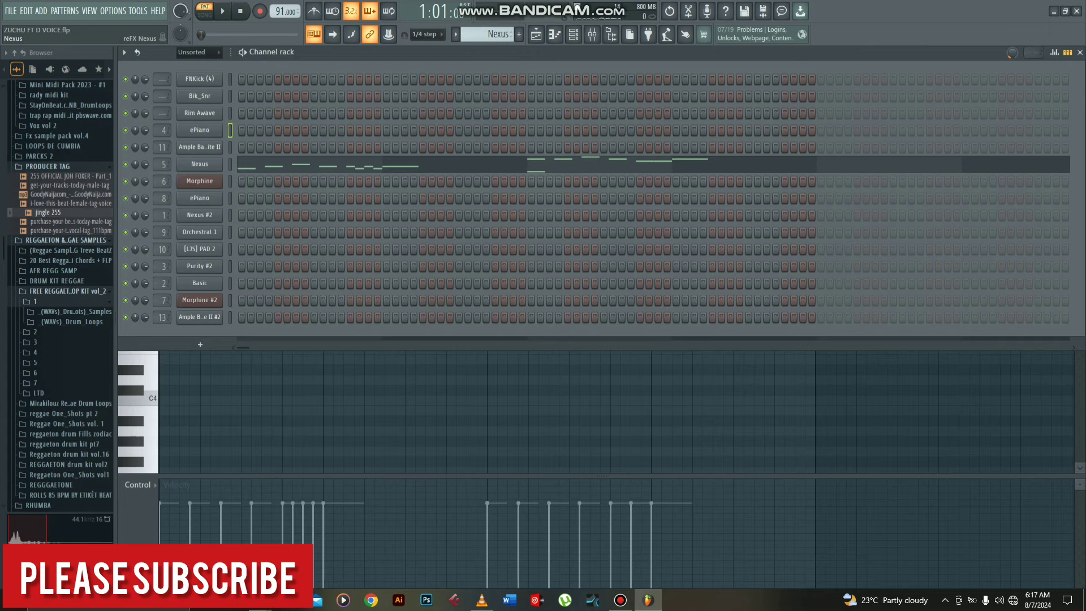
left_click(199, 164)
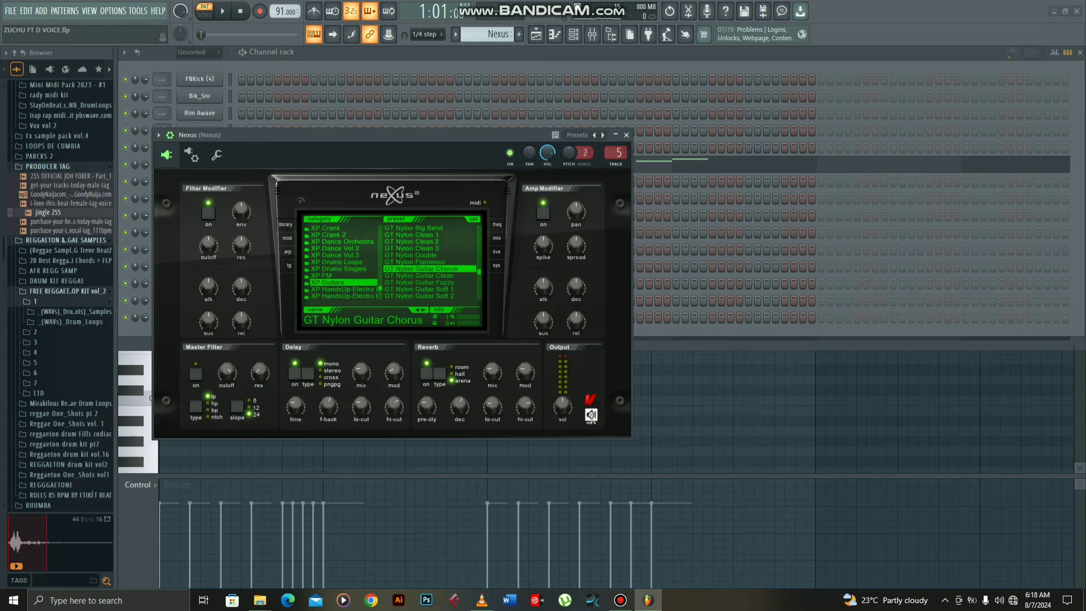
left_click(697, 165)
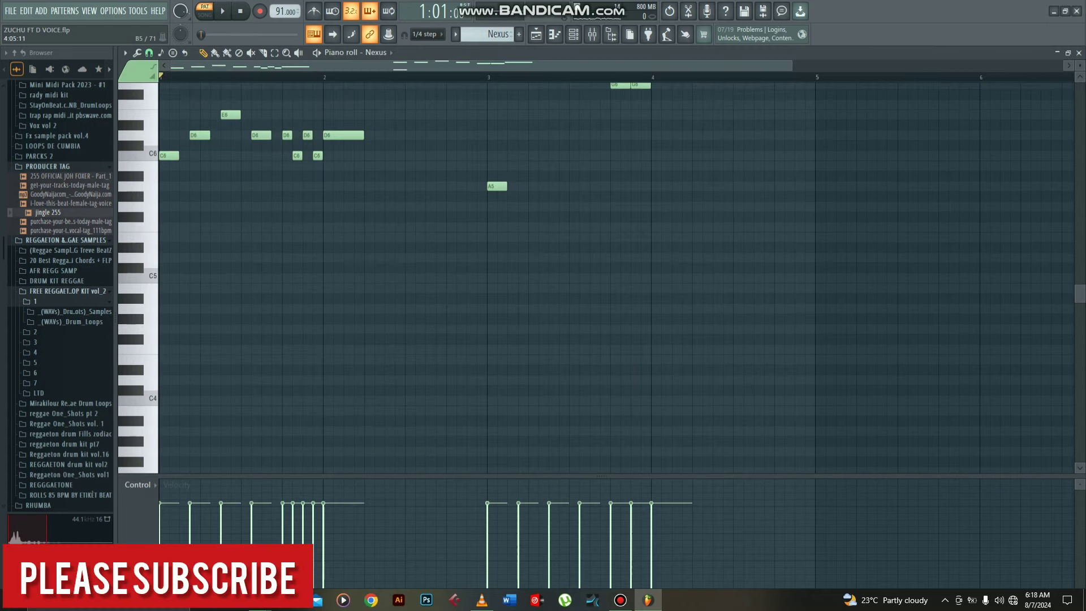
scroll(566, 277, "up", 5)
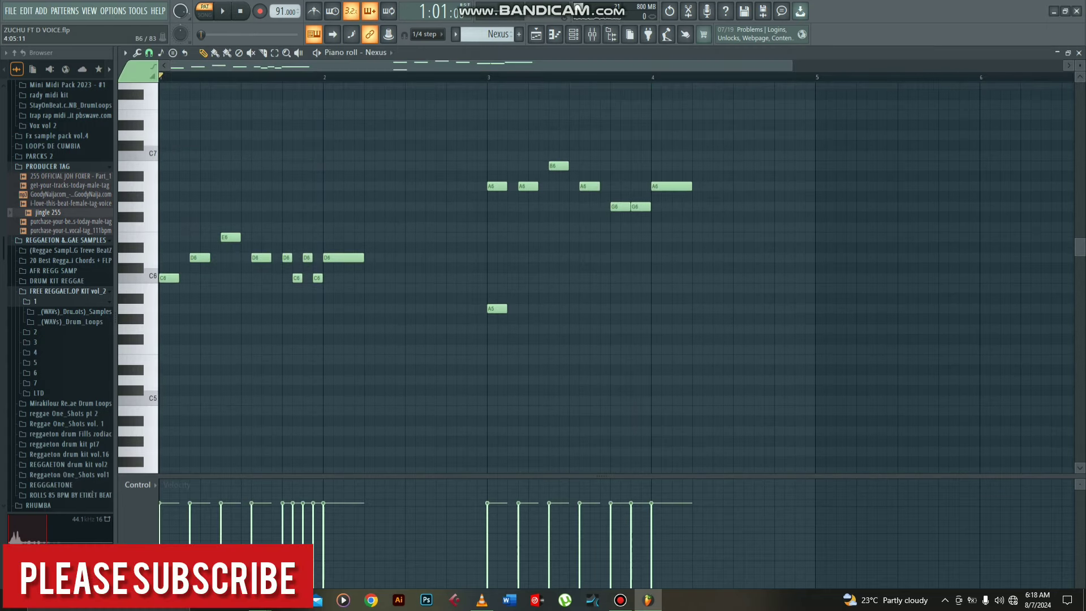
key("space")
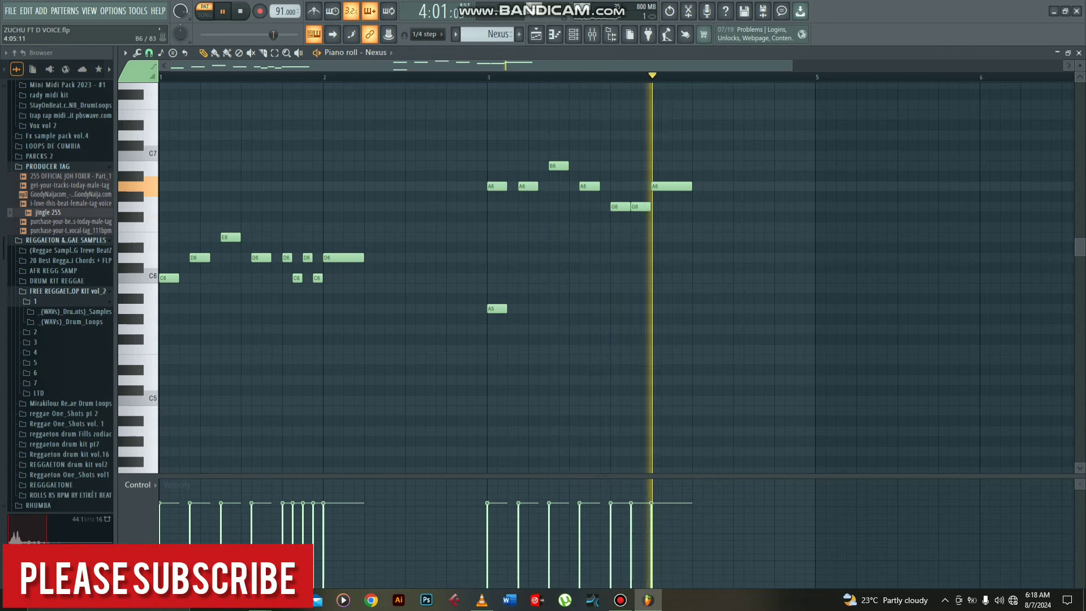
key("space")
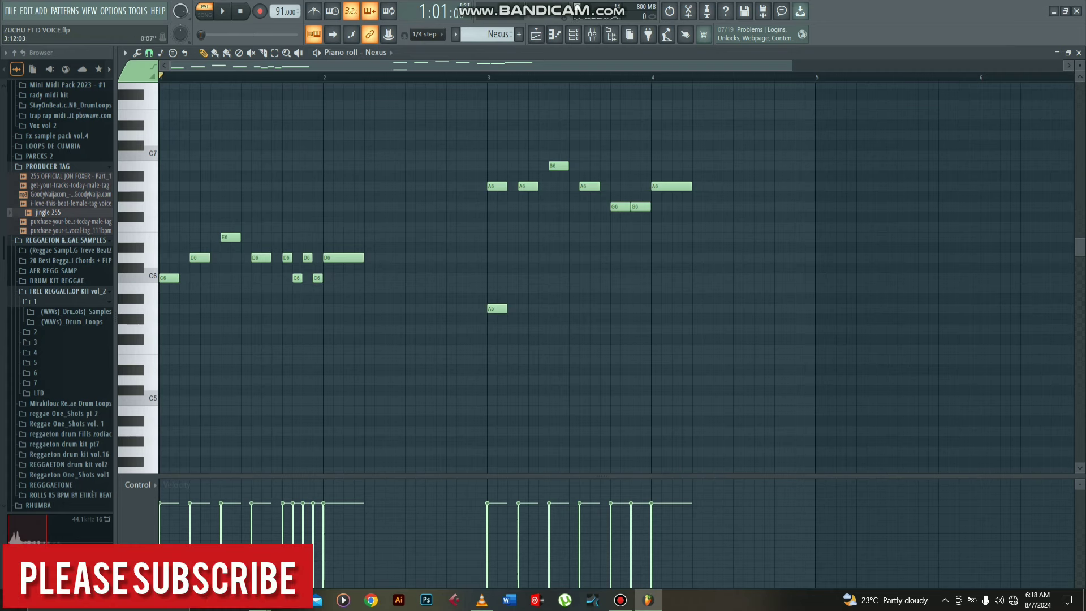
left_click(573, 34)
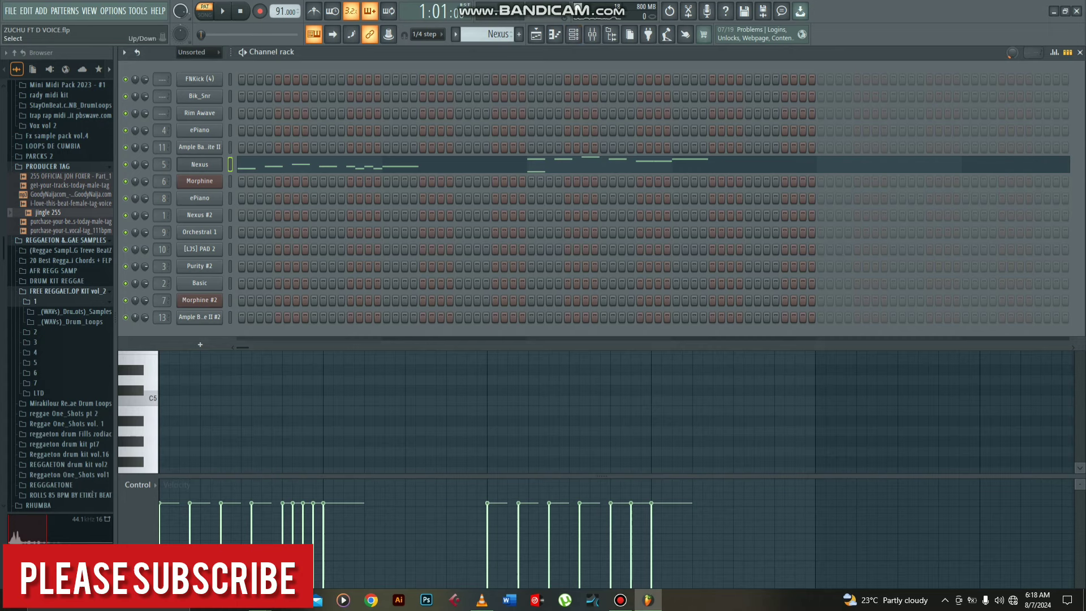
left_click(200, 164)
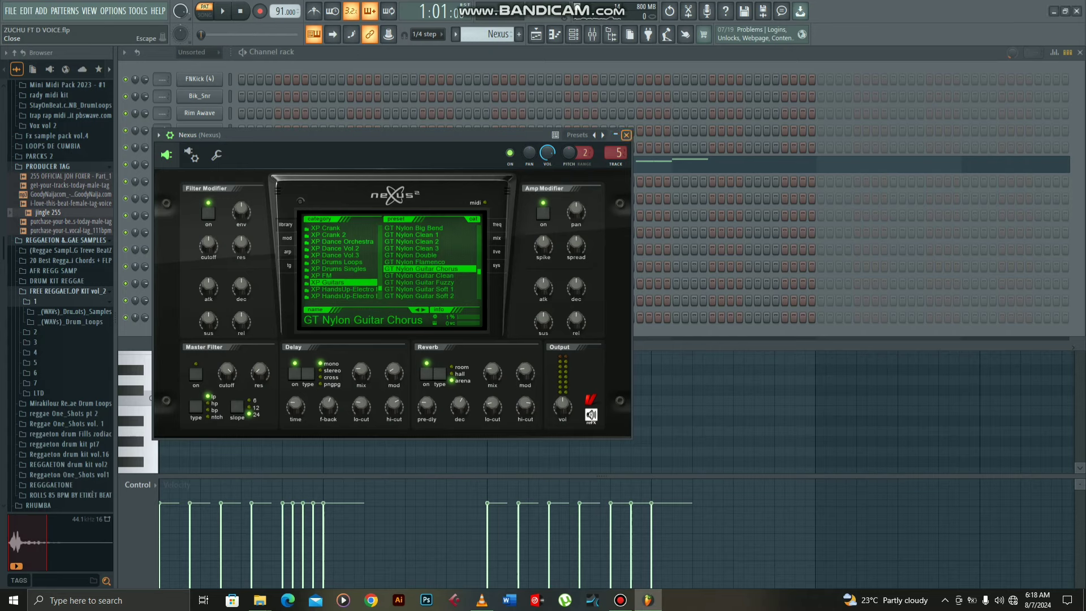
Step: Close the Nexus instrument and examine the EQUO and Fruity parametric EQ 2 settings on the Nexus mixer track
left_click(626, 135)
left_click(199, 165)
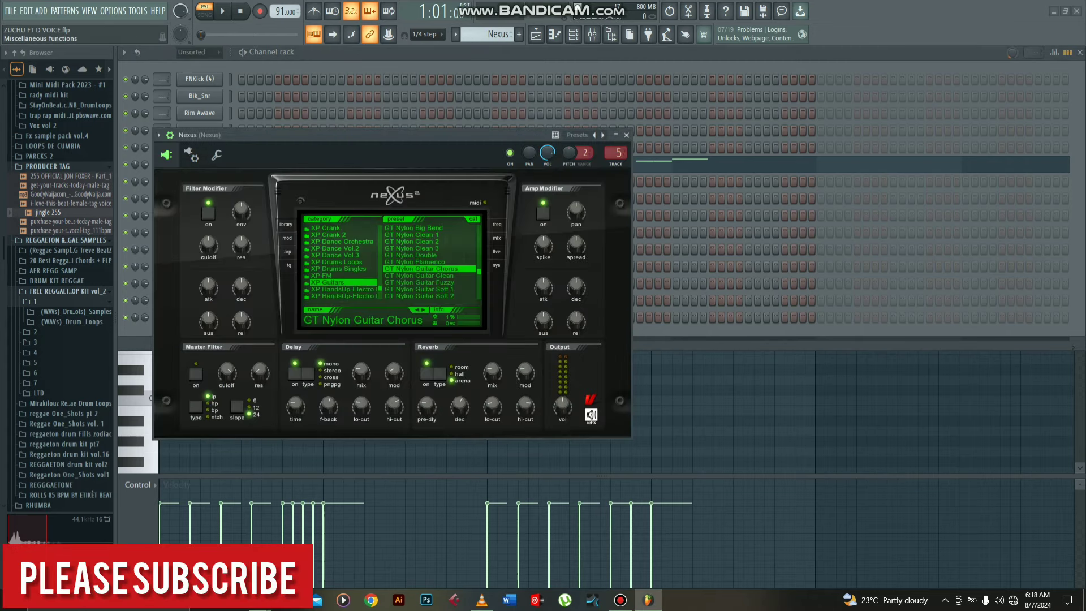
left_click(592, 34)
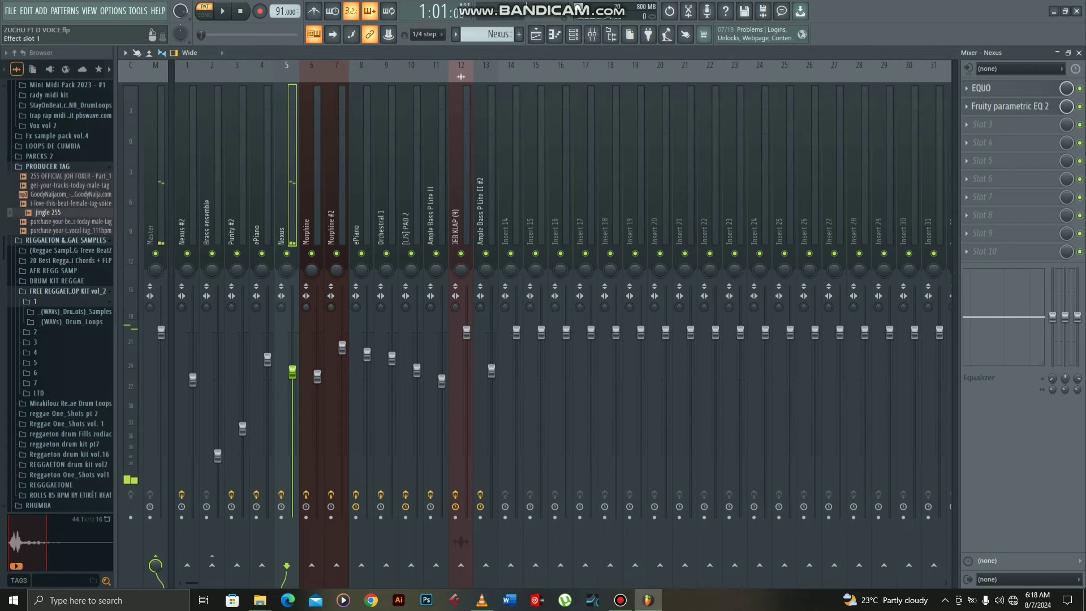
left_click(995, 88)
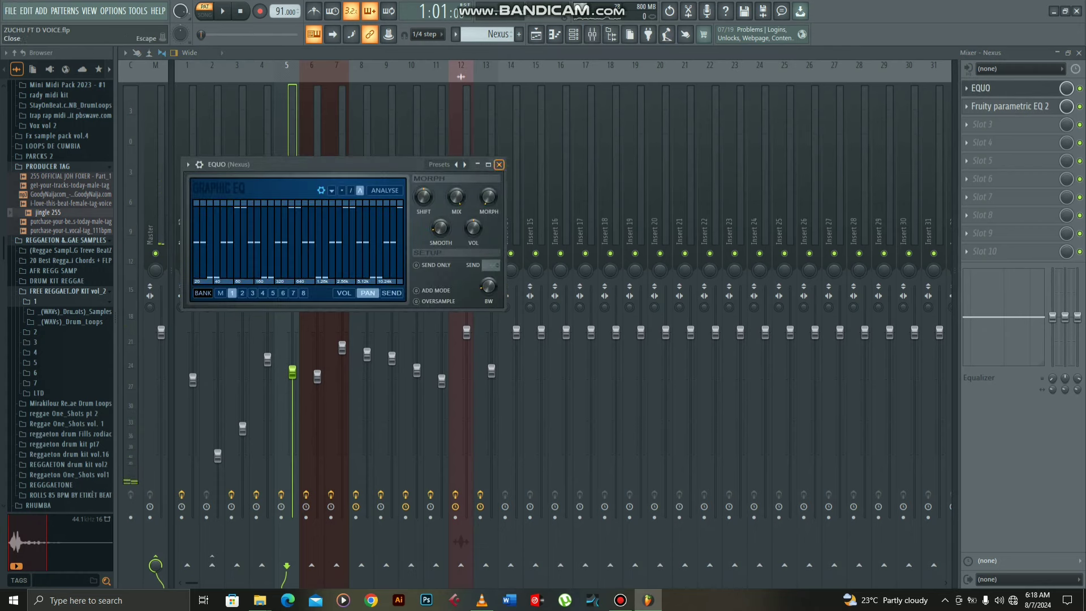
left_click(499, 164)
left_click(1007, 106)
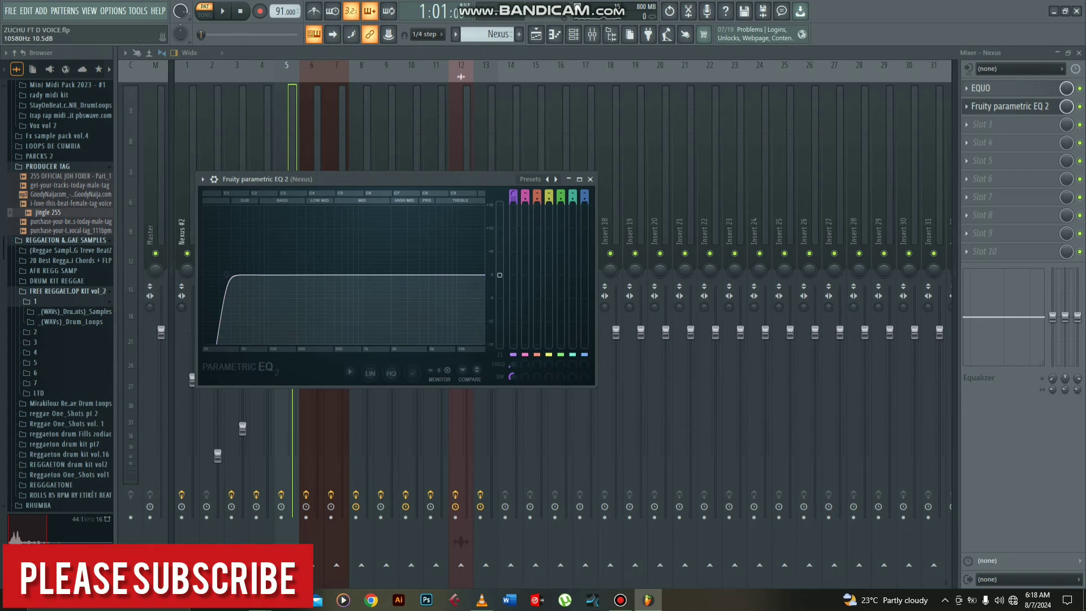
left_click(590, 180)
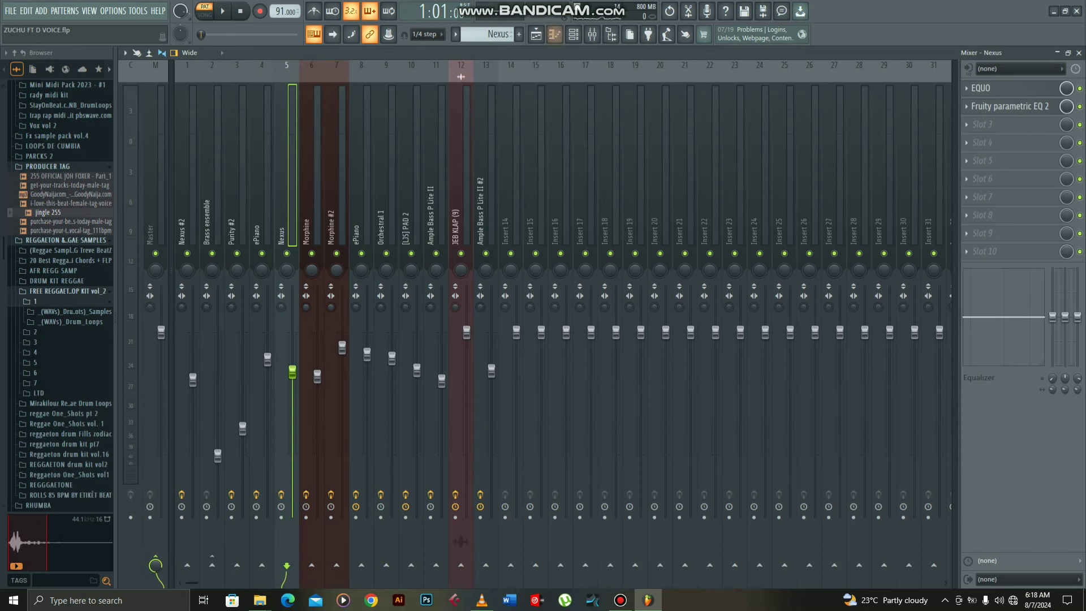
Step: Switch to the Morphine pattern, open the Morphine synthesizer and review its selected program in the presets library
left_click(573, 34)
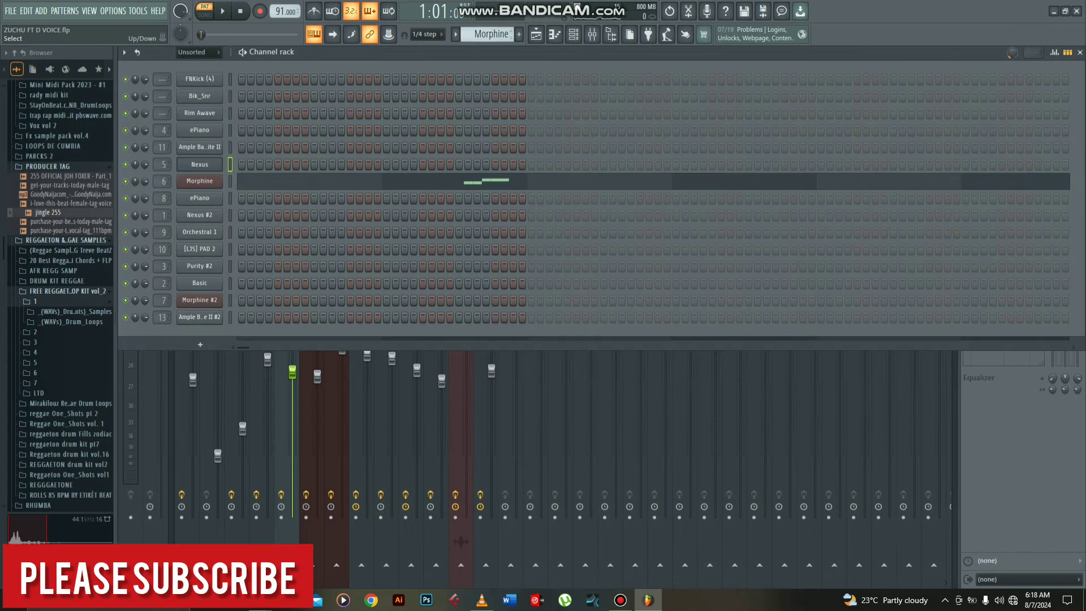
left_click(199, 180)
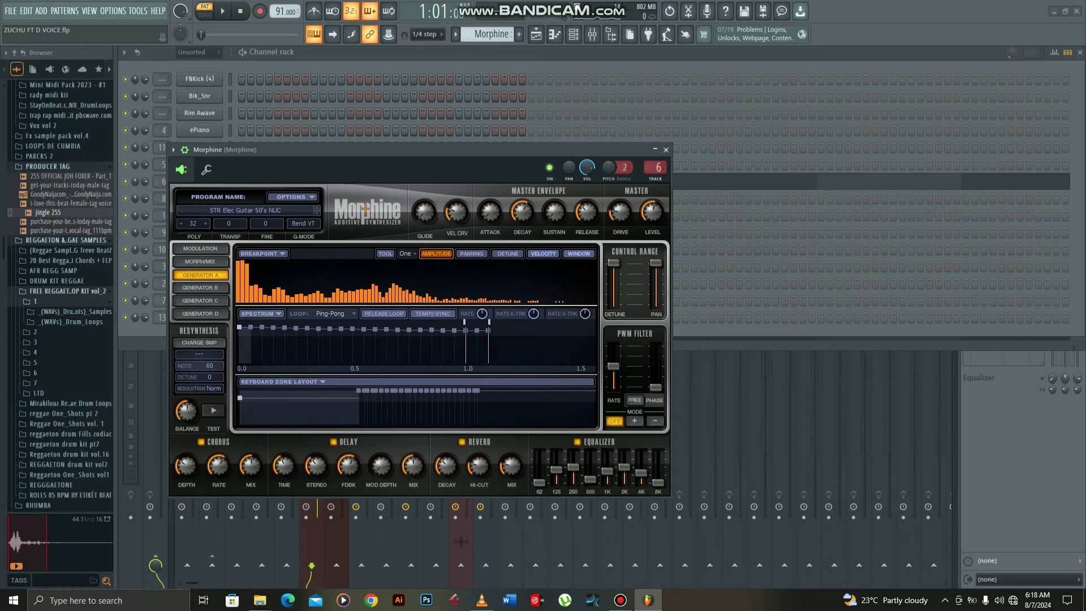
left_click(245, 210)
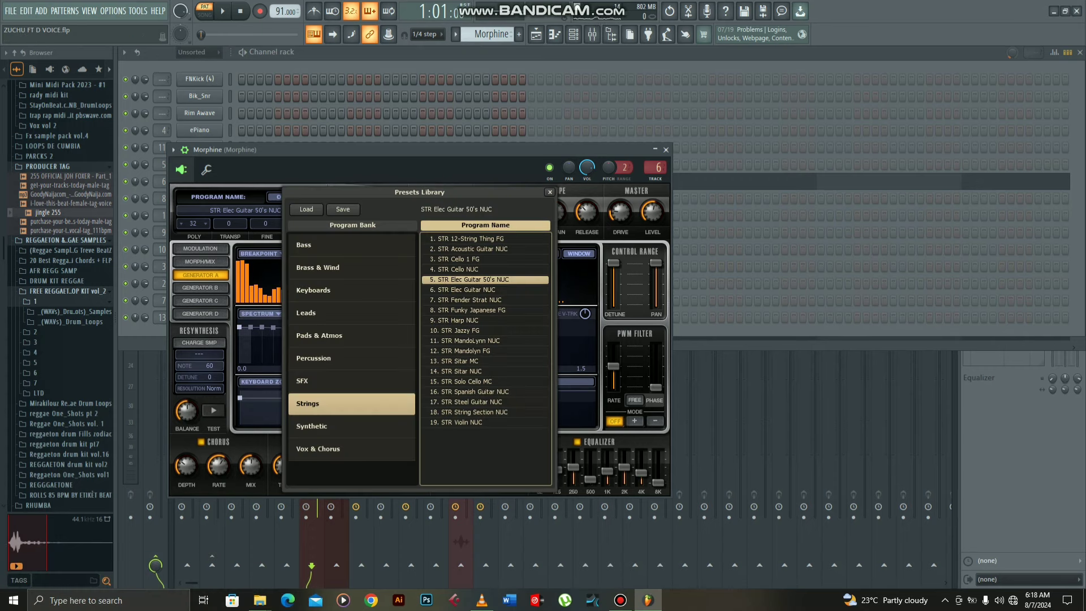
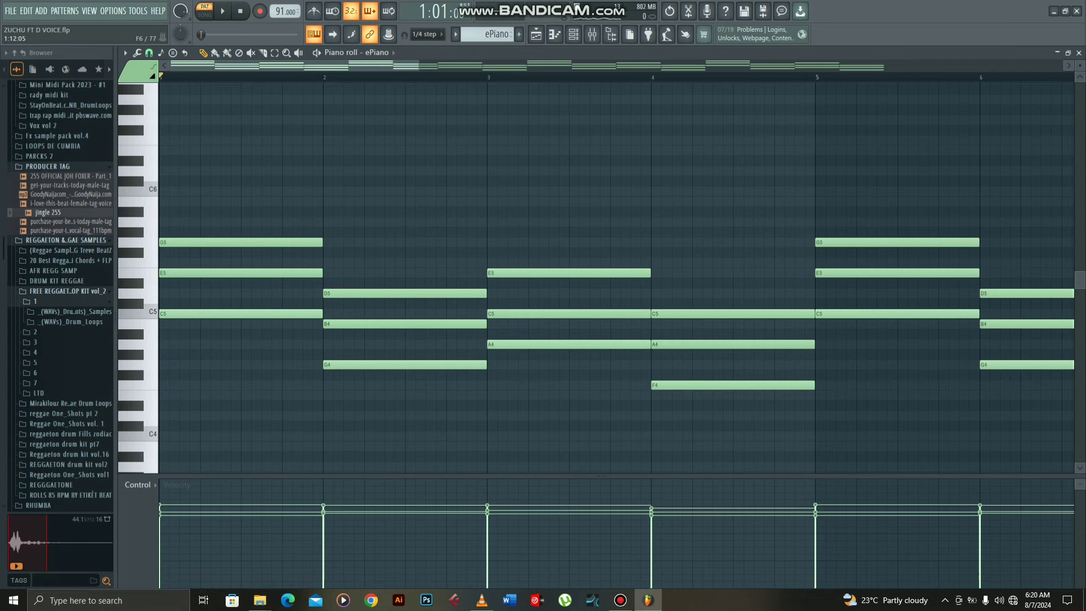
Step: Play the second ePiano pattern's chords in the piano roll, then stop playback
key("space")
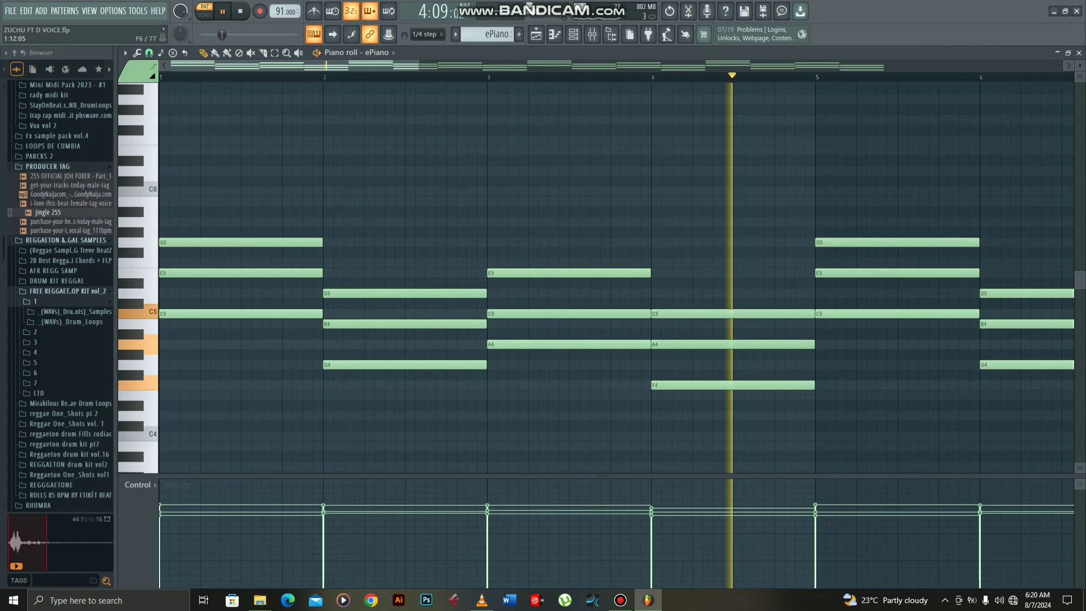
key("space")
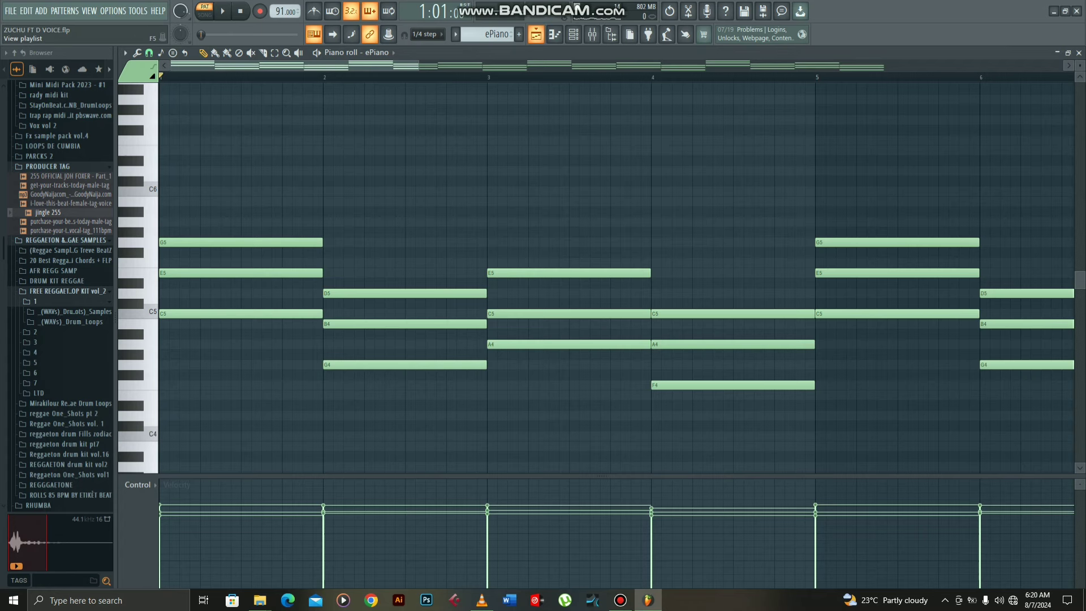
Step: Switch to the Nexus #2 pattern and play its melody in the piano roll
left_click(573, 34)
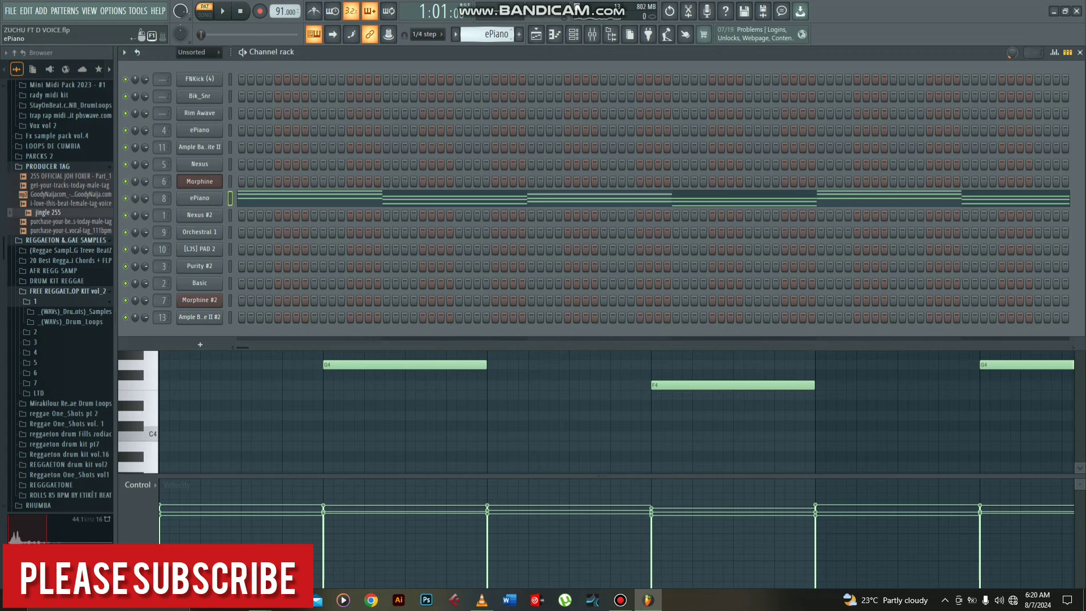
scroll(488, 35, "down", 1)
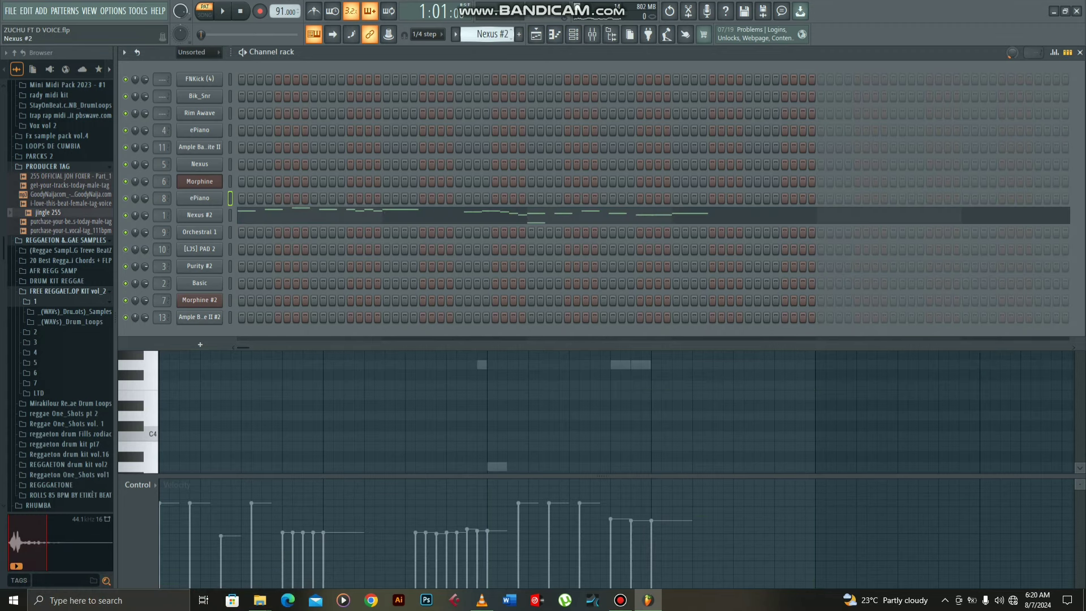
left_click(199, 215)
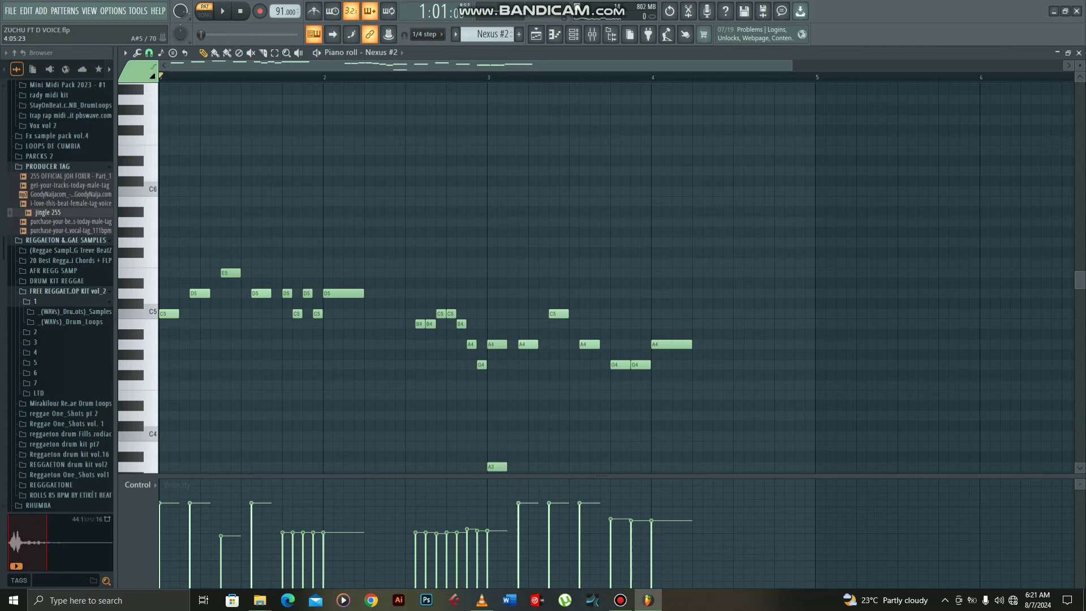
key("space")
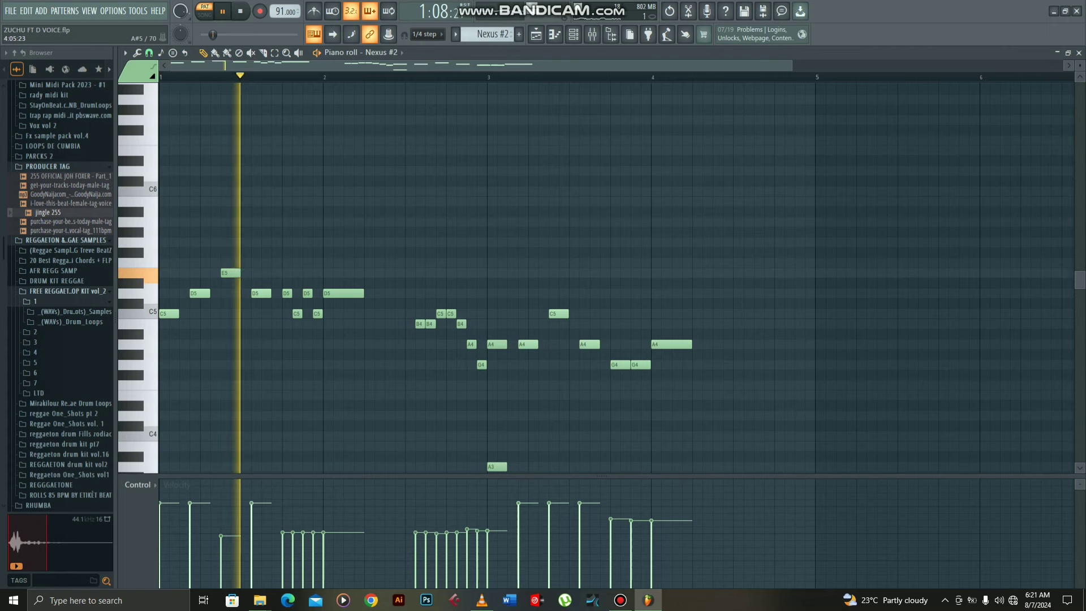
scroll(617, 277, "down", 1)
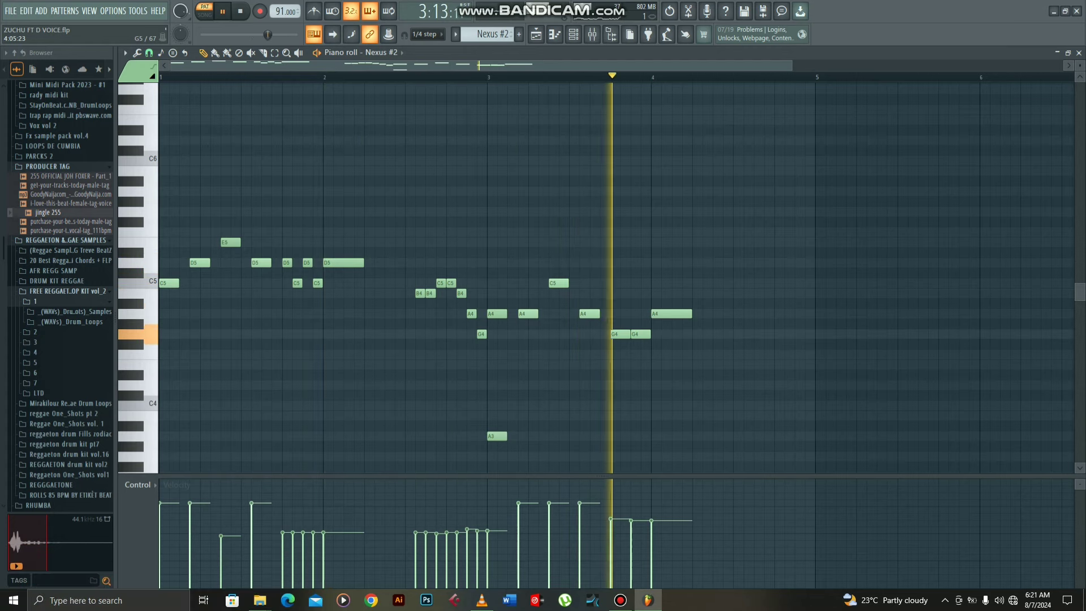
key("space")
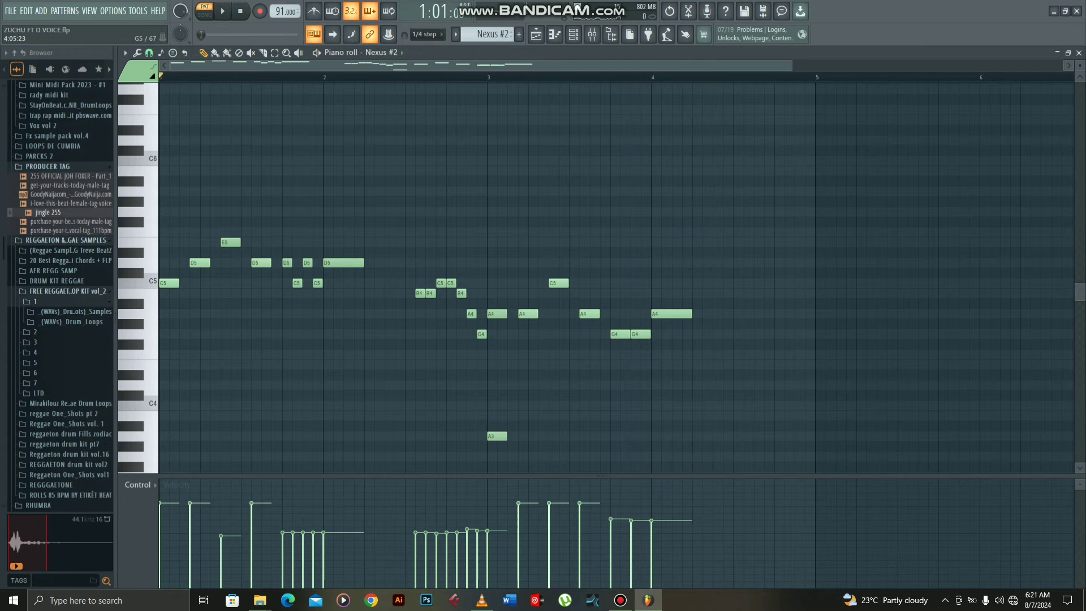
Step: Play the Nexus #2 pattern while examining the Fruity parametric EQ 2 and Fruity soft clipper on its mixer track
key("space")
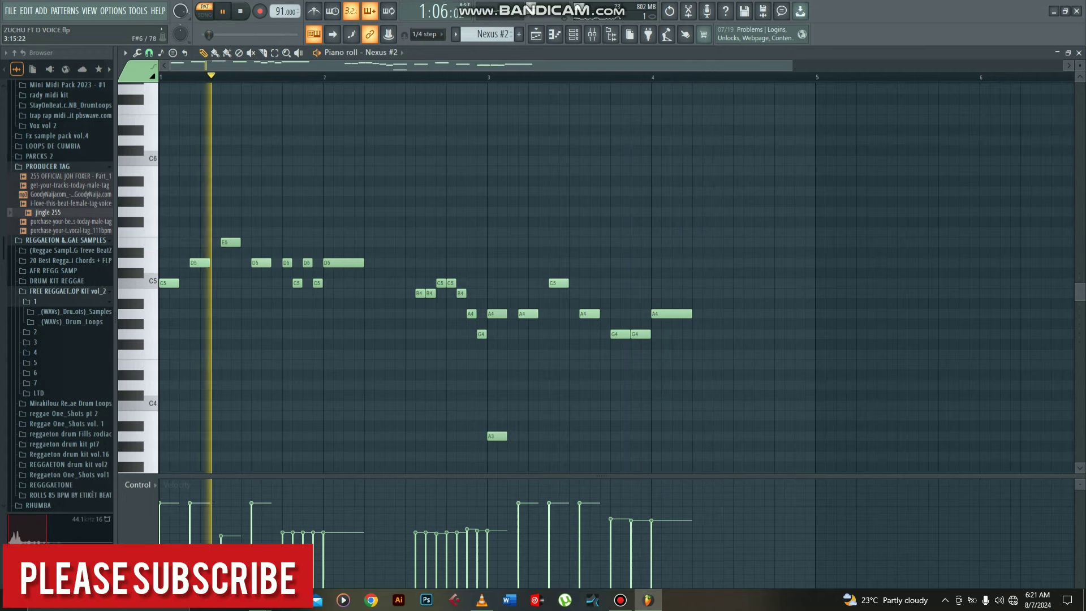
key("F9")
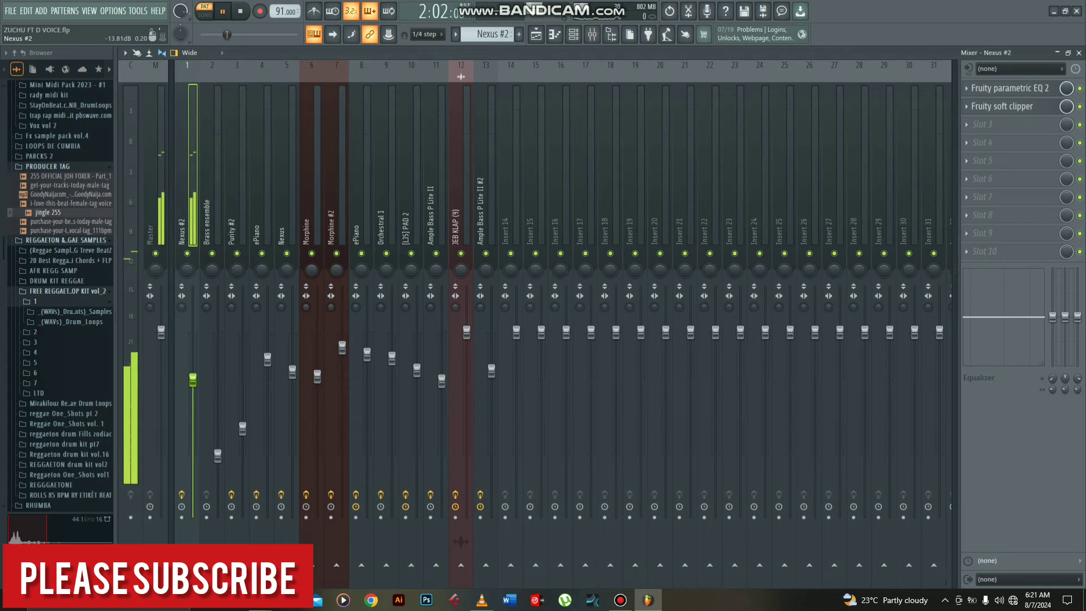
left_click(1011, 88)
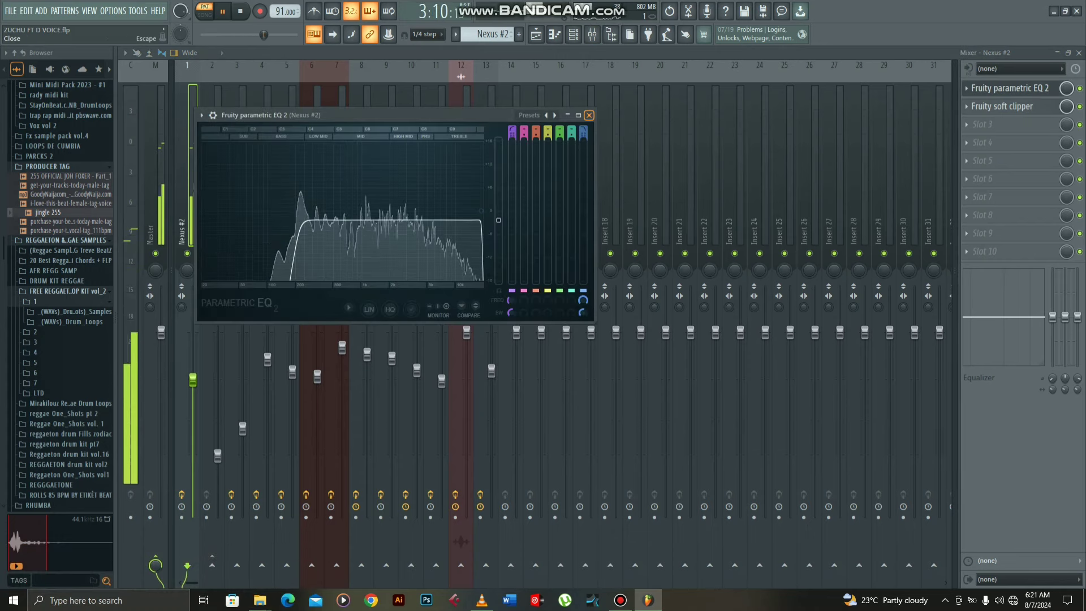
left_click(589, 115)
left_click(1011, 106)
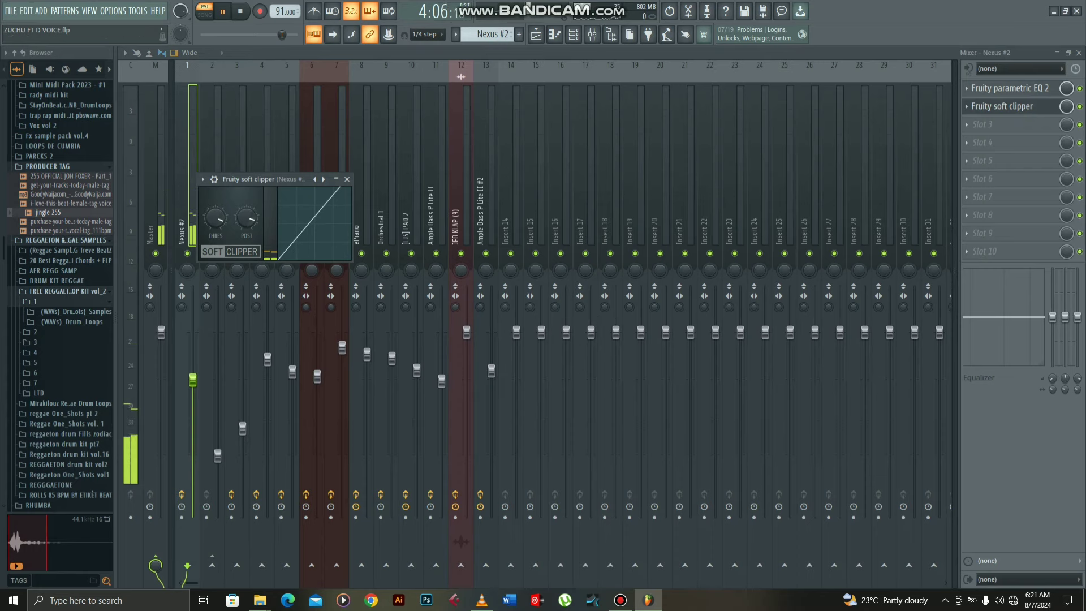
left_click(348, 179)
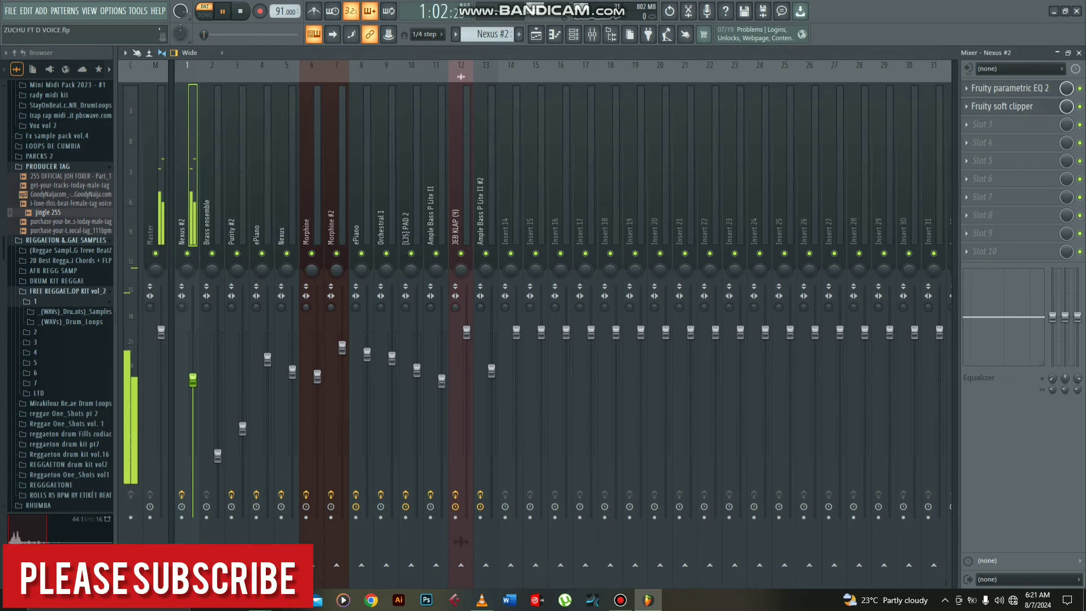
key("F7")
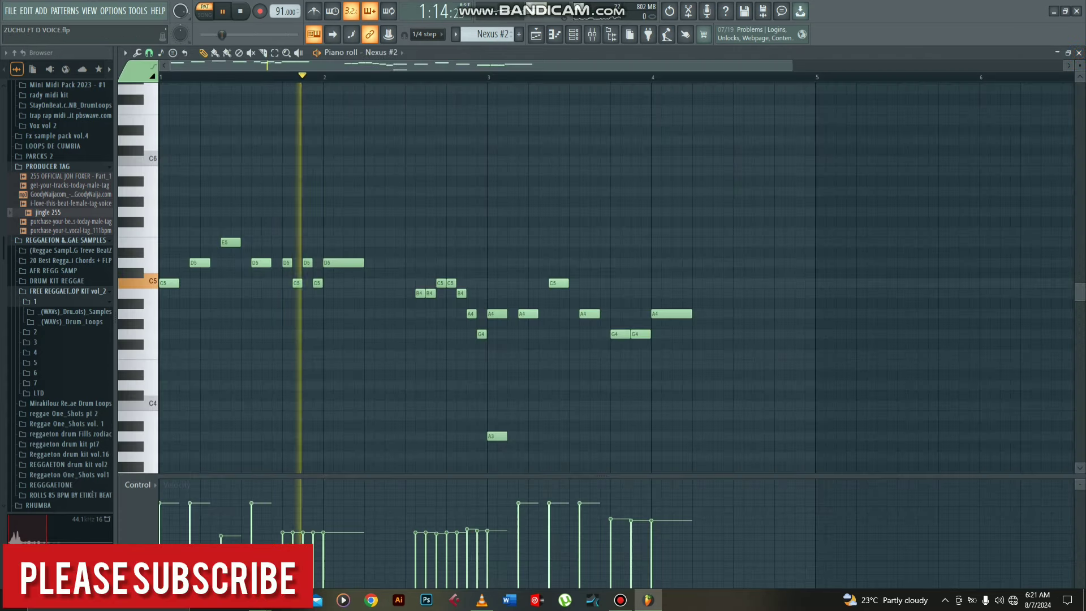
key("space")
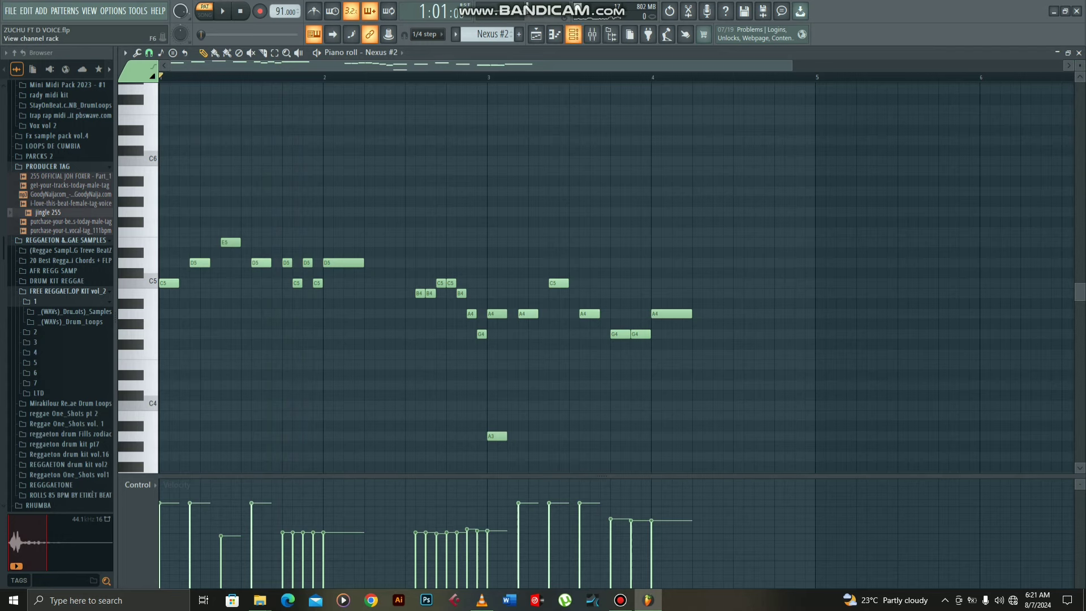
Step: Switch to the Orchestral 1 pattern, open its Sytrus instrument and load the Orchestral 1 preset from the Orchestral category
key("F6")
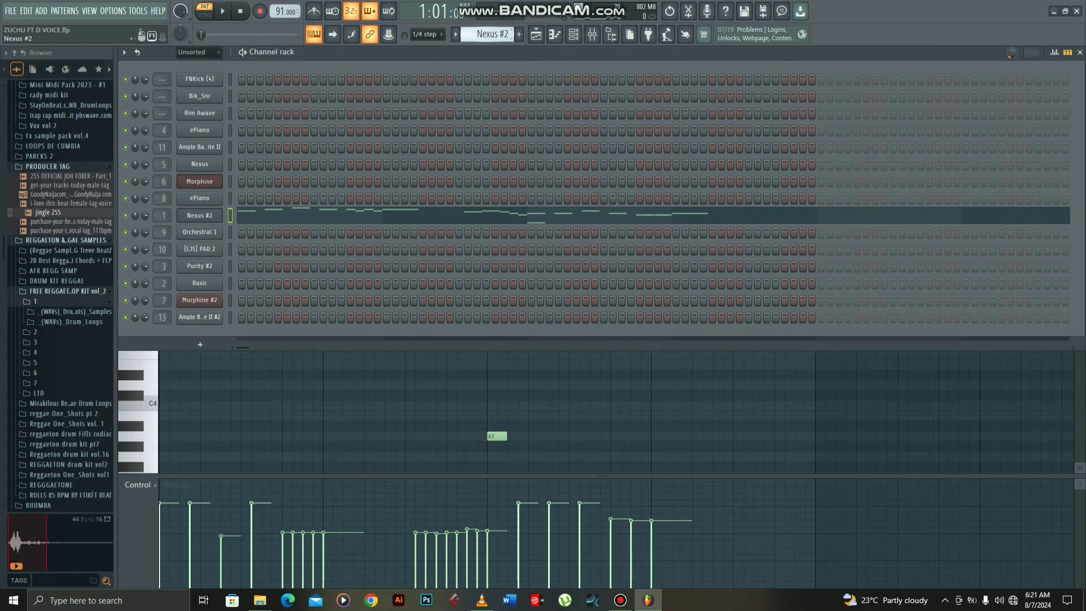
key("KP_Add")
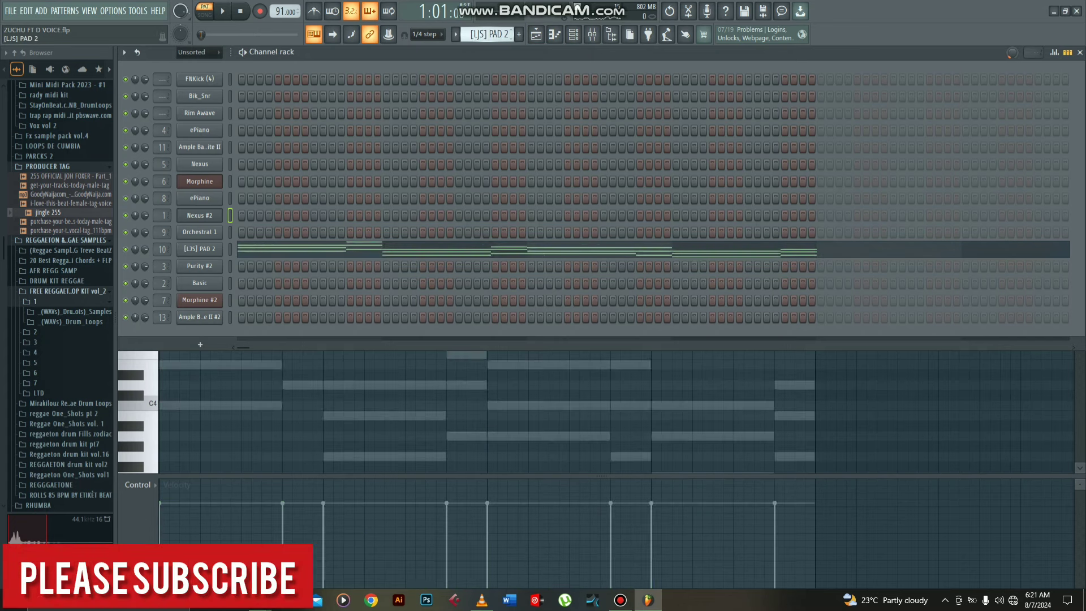
key("KP_Add")
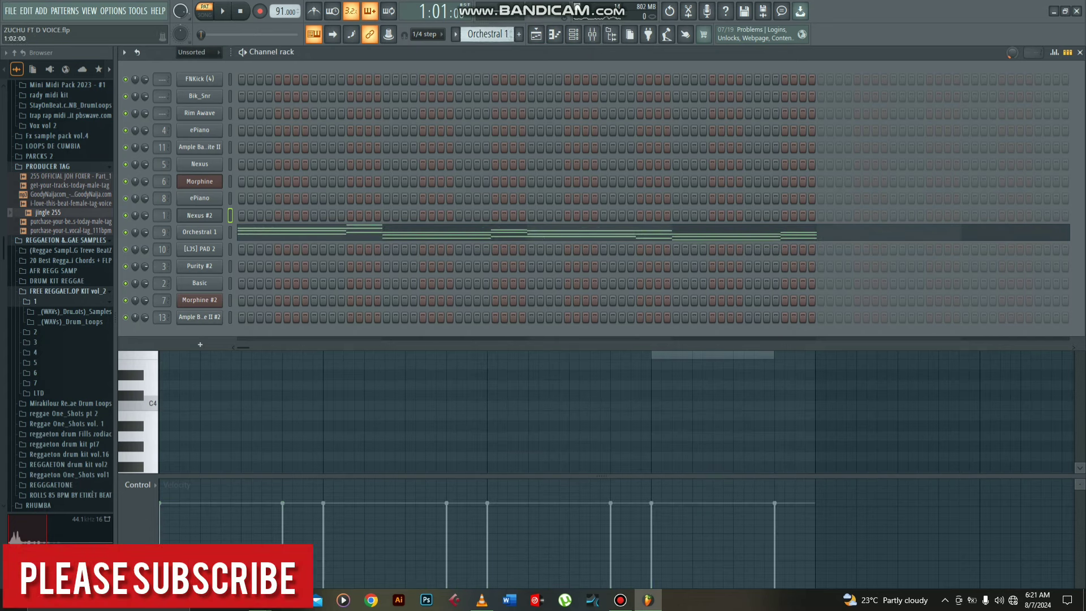
left_click(200, 233)
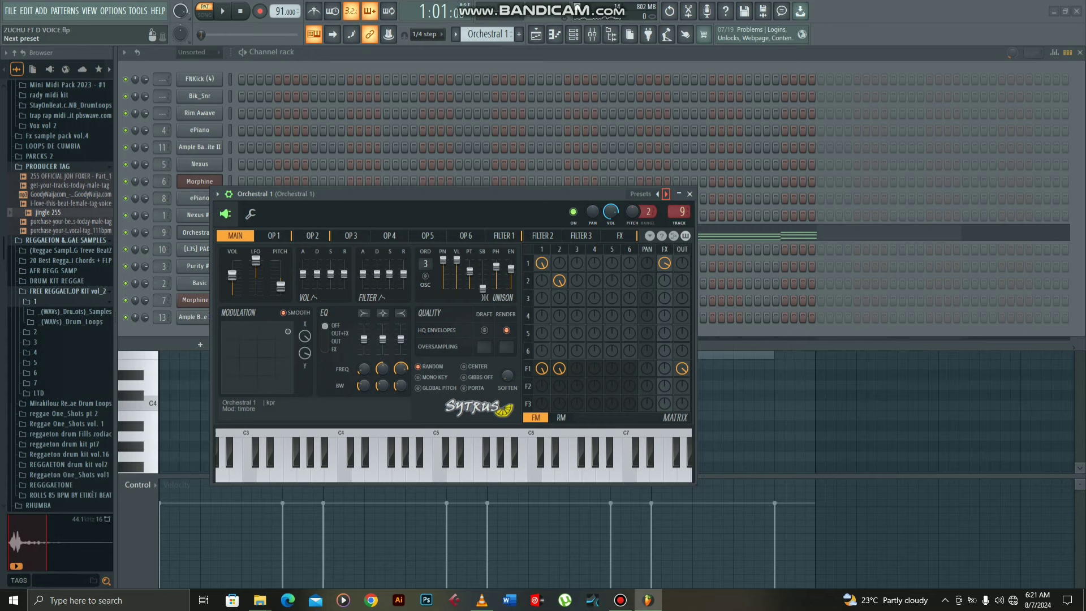
left_click(666, 194)
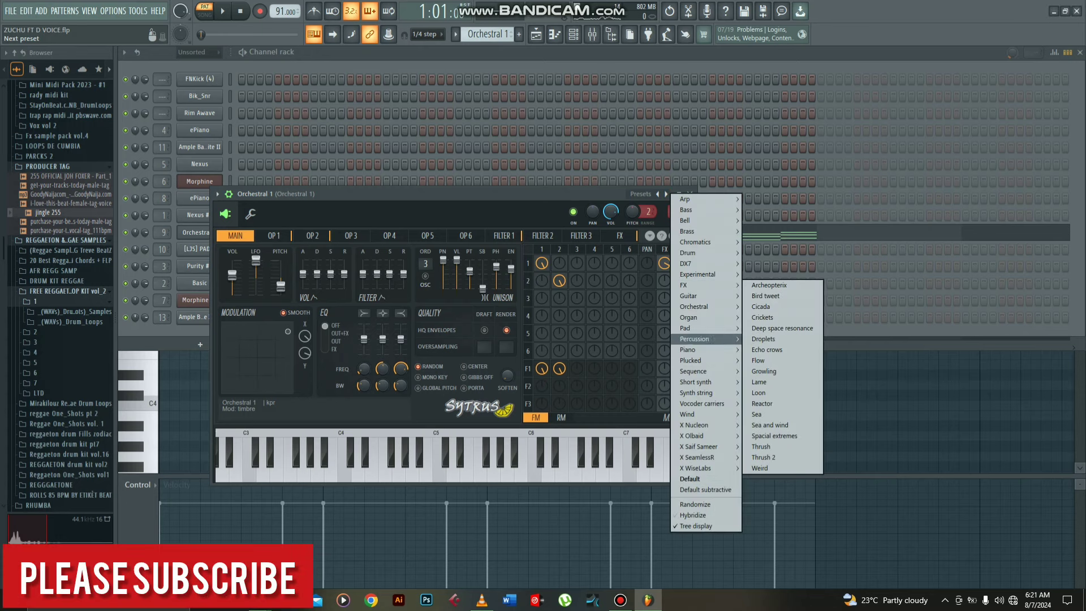
mouse_move(702, 307)
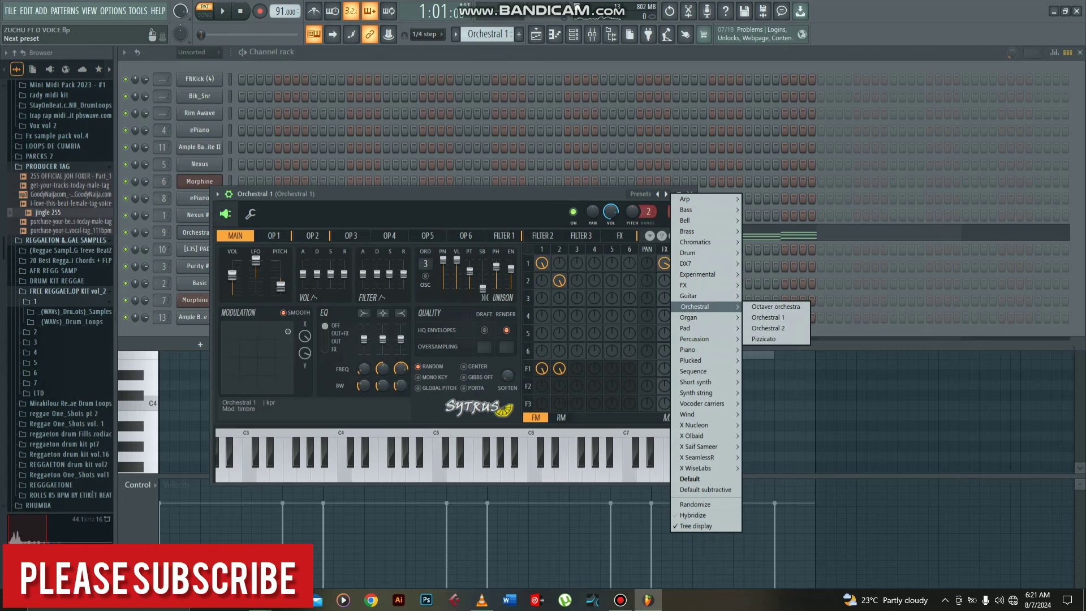
left_click(769, 318)
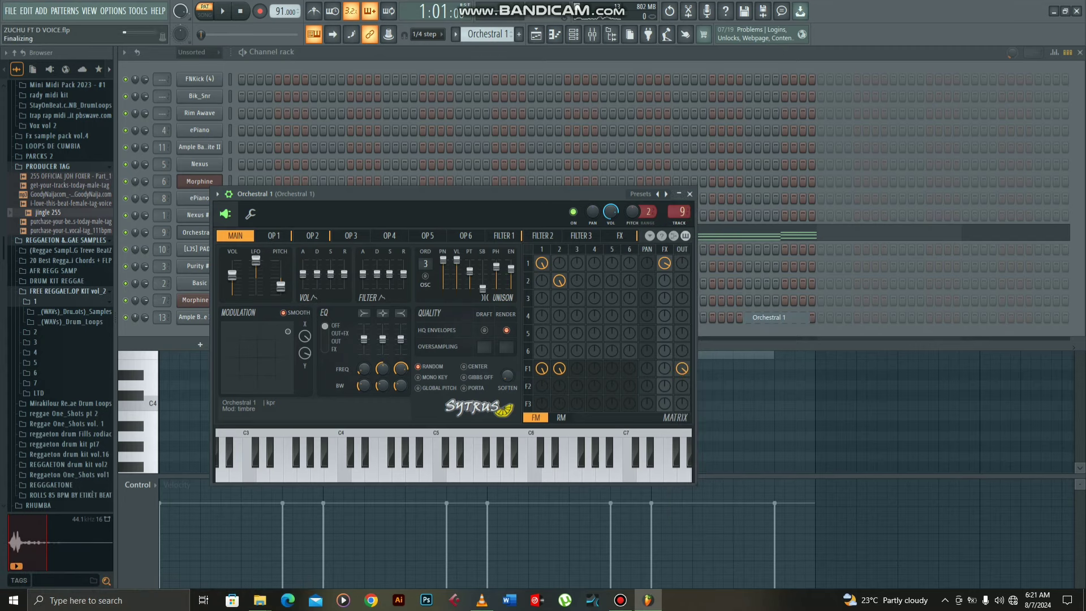
Step: Play the Orchestral 1 pattern's chords in the piano roll and show the effects on its mixer track
left_click(764, 232)
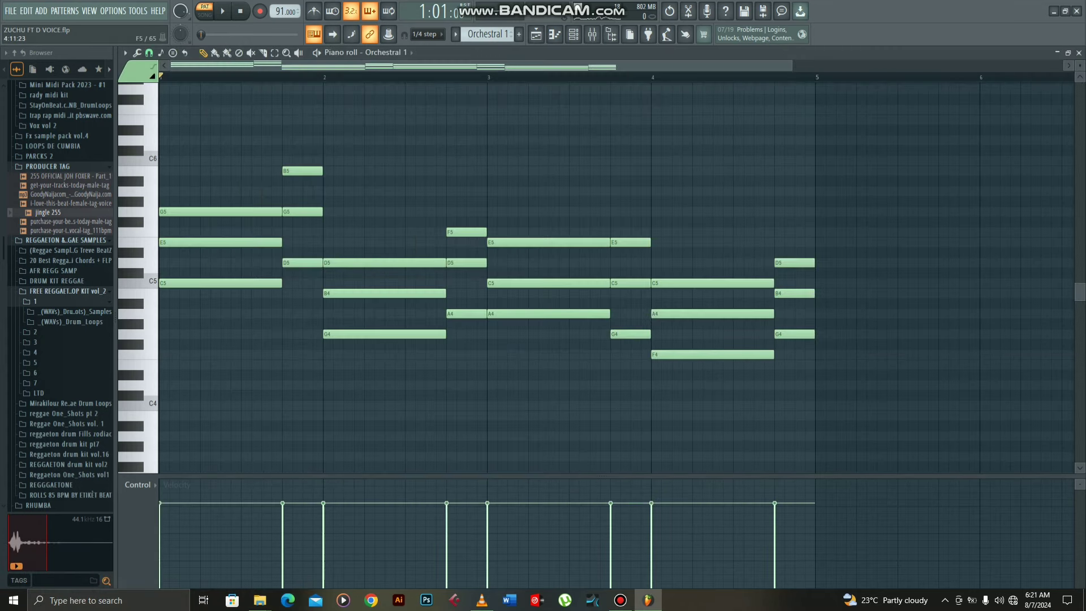
key("space")
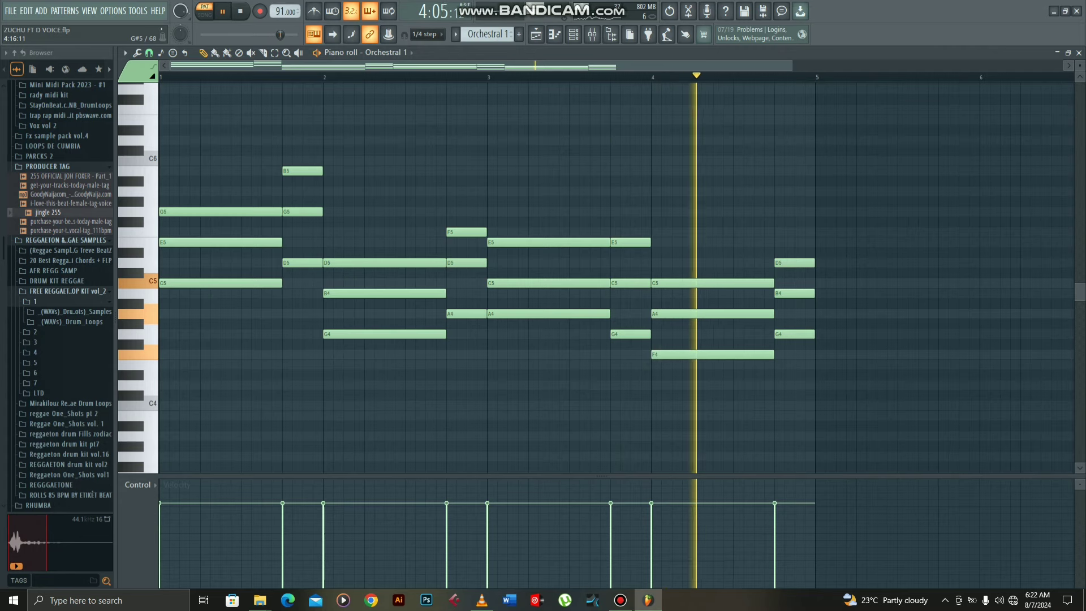
key("space")
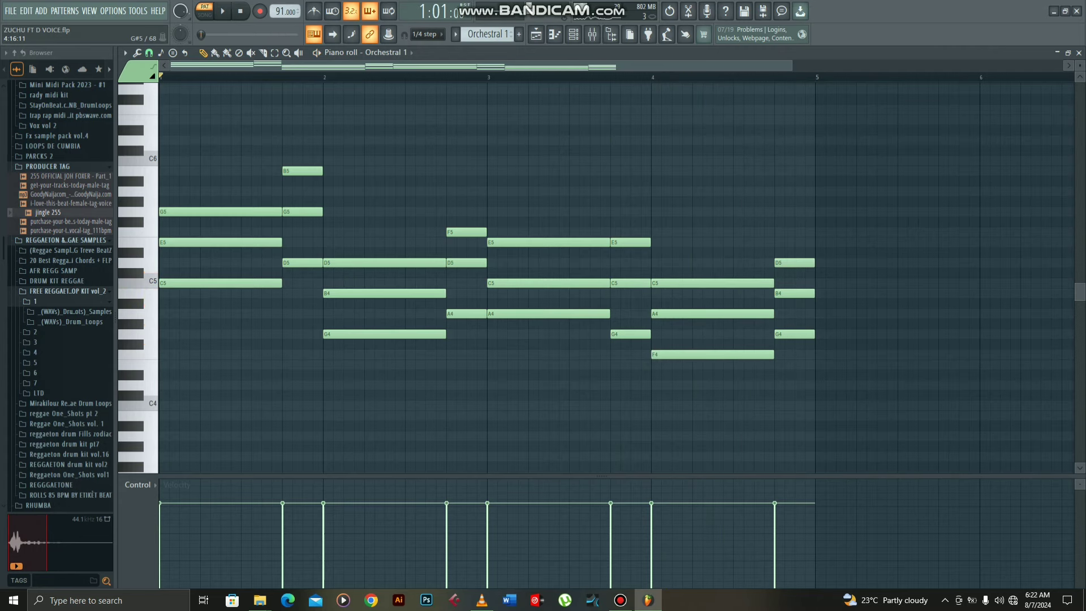
left_click(592, 34)
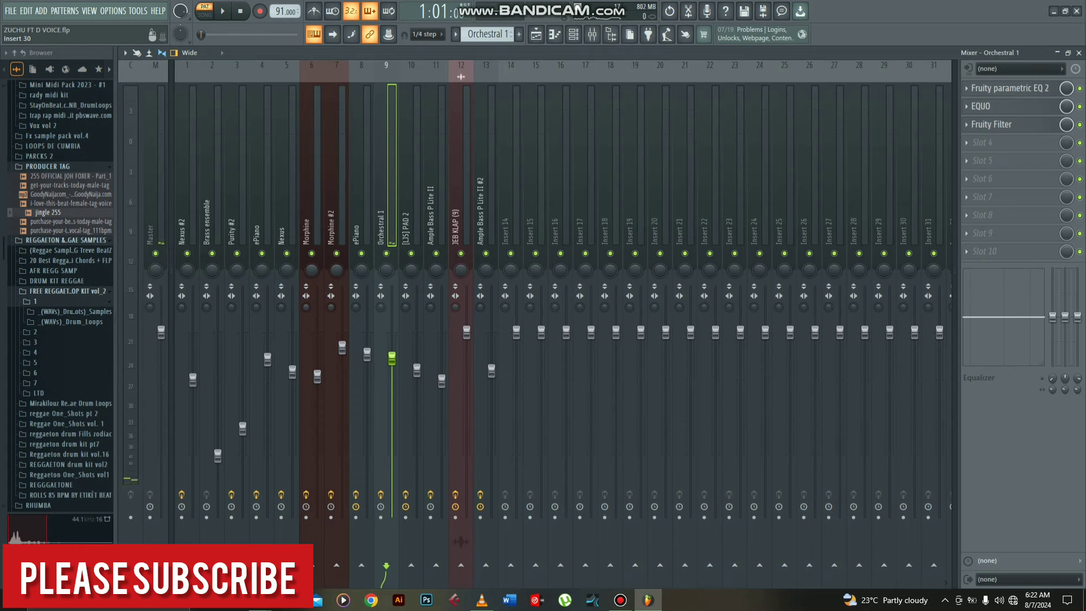
Step: Examine the Fruity parametric EQ 2, EQUO and Fruity Filter on the Orchestral 1 mixer track, closing all Orchestral 1 windows when done
left_click(1010, 88)
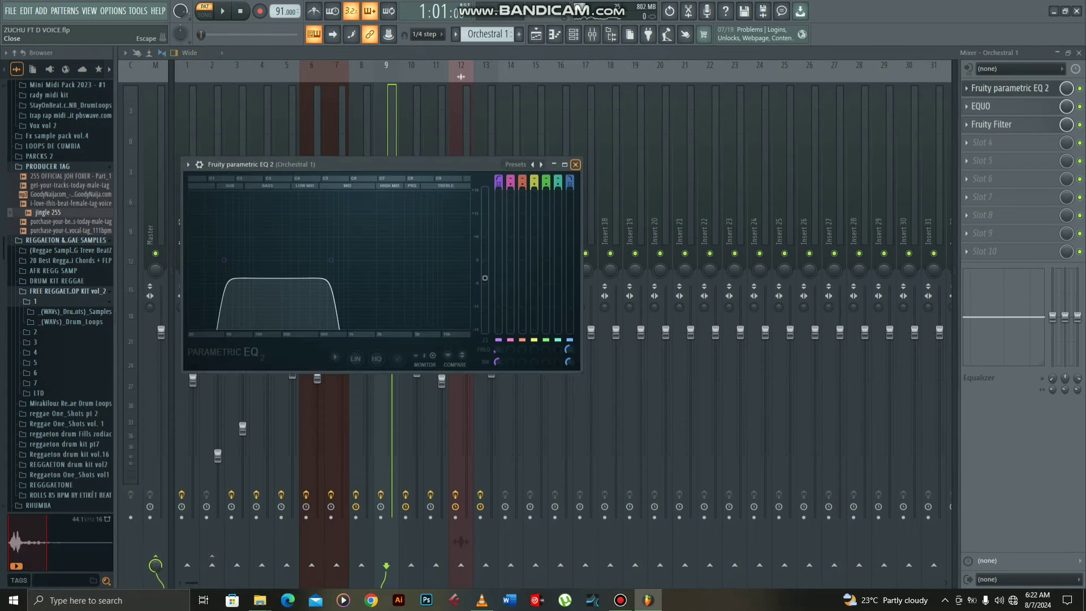
left_click(575, 164)
left_click(990, 107)
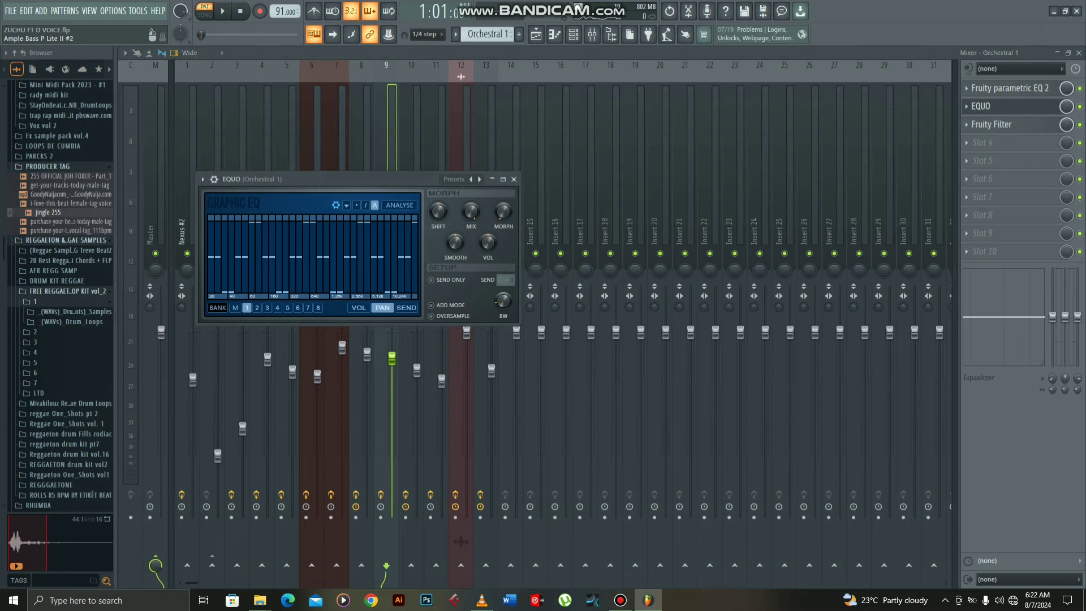
left_click(514, 179)
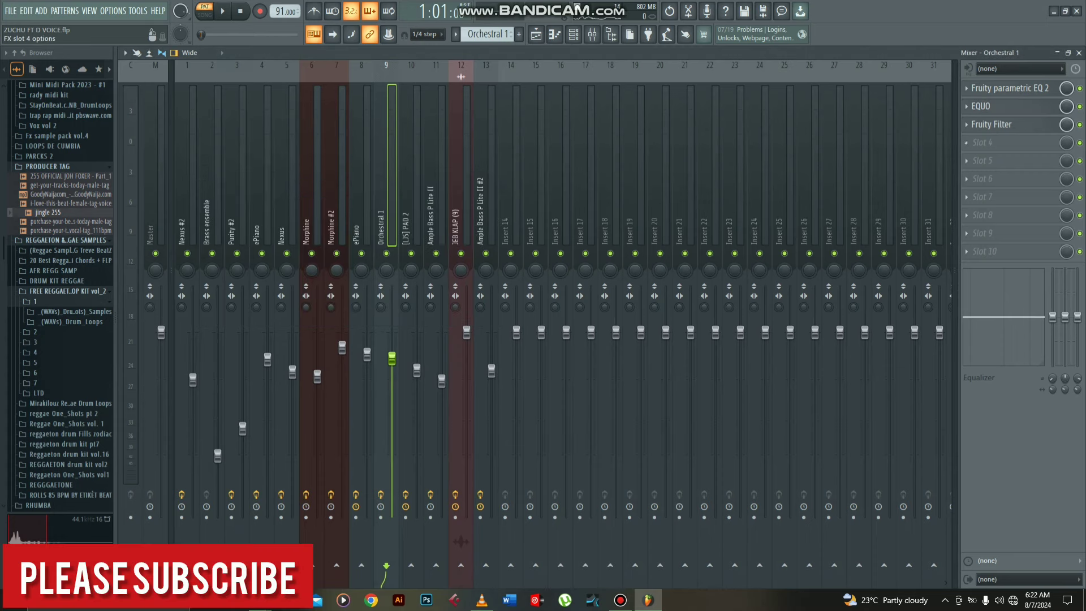
left_click(995, 125)
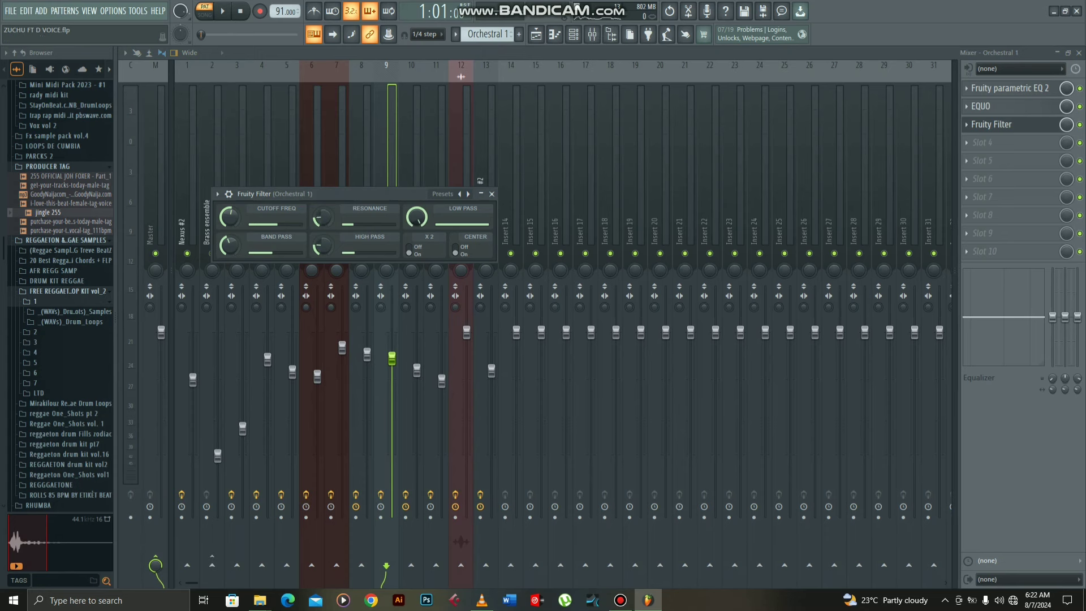
left_click(492, 194)
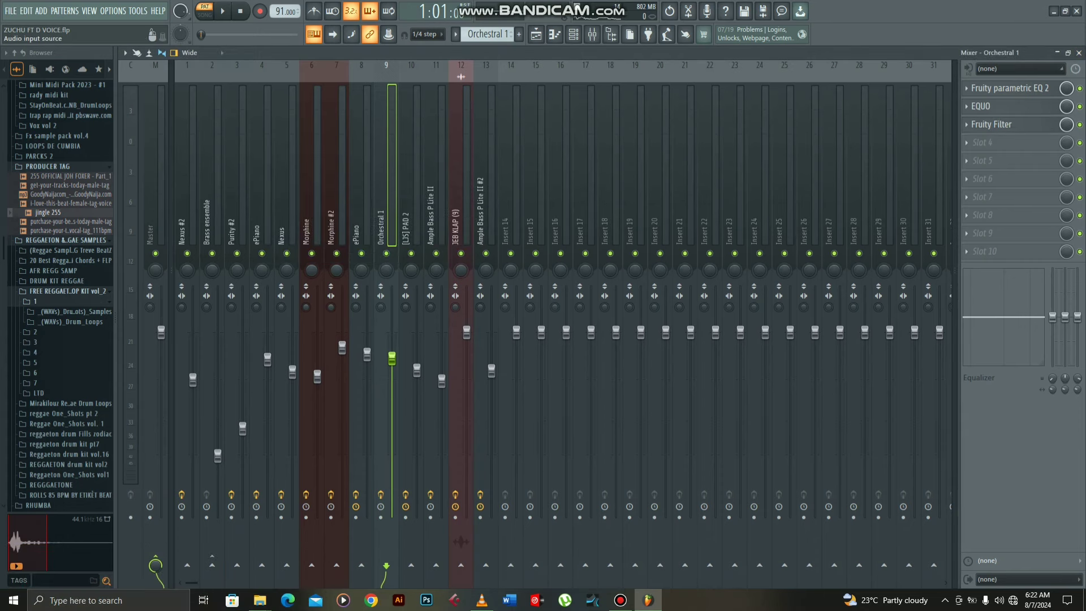
left_click(1079, 53)
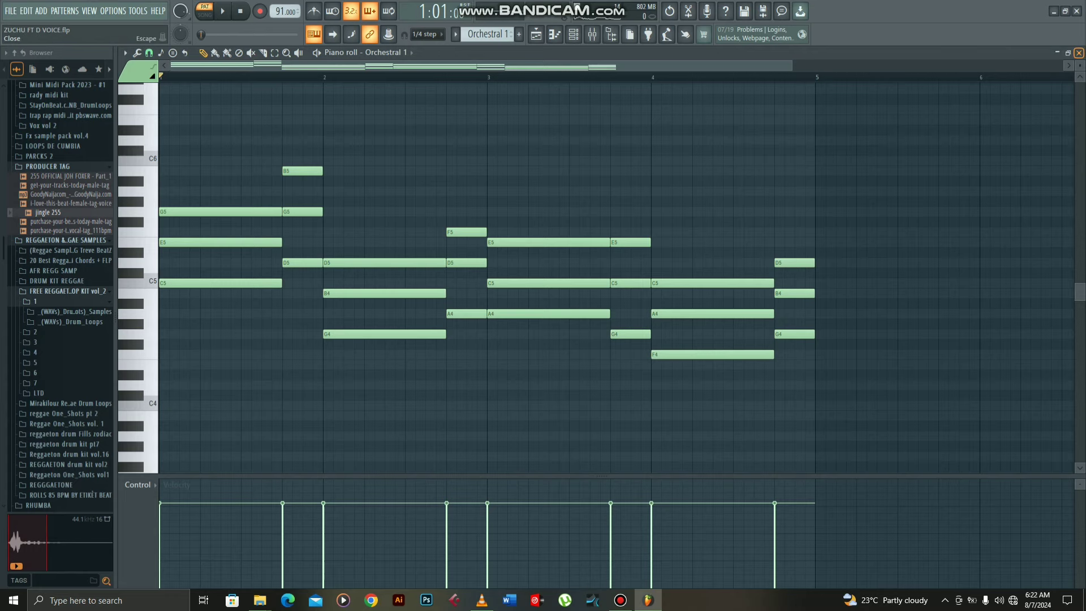
left_click(1079, 53)
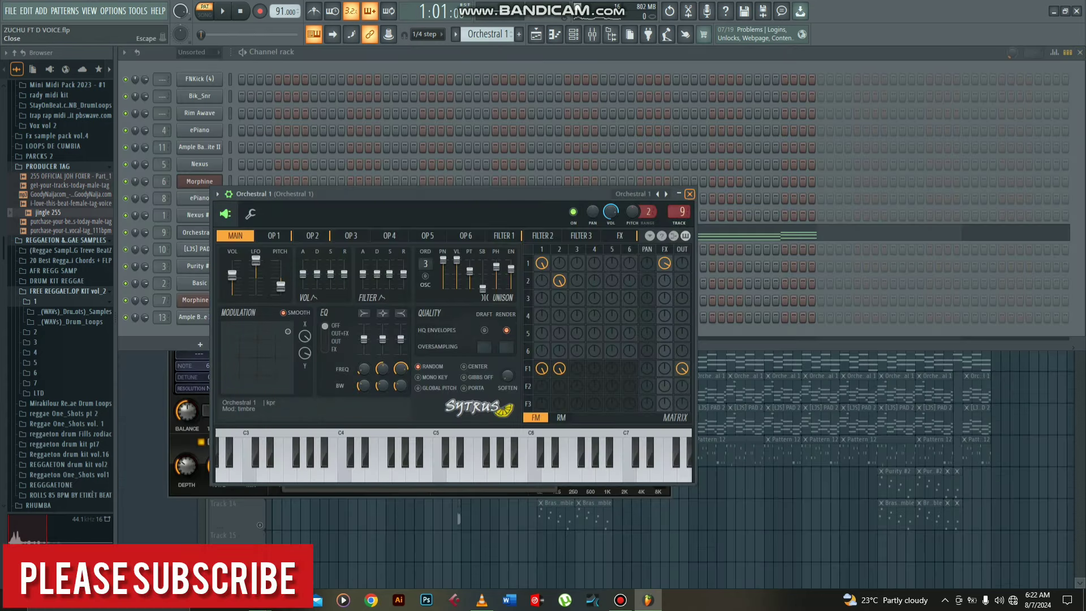
left_click(689, 194)
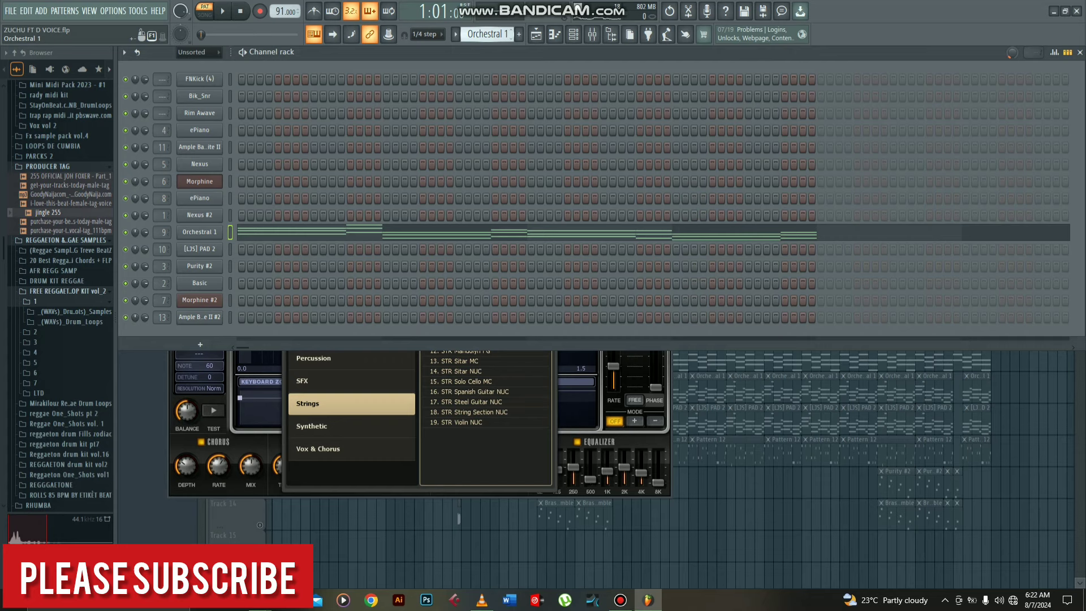
Step: Switch to the [LJS] PAD 2 pattern and view the sampler settings of its pad channel
scroll(488, 34, "down", 1)
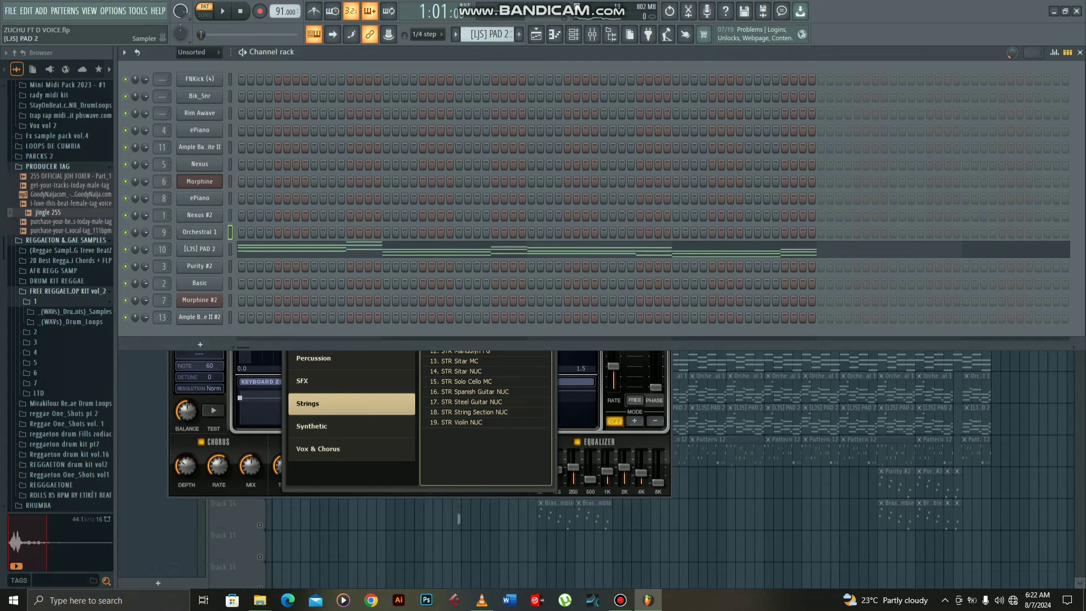
left_click(200, 250)
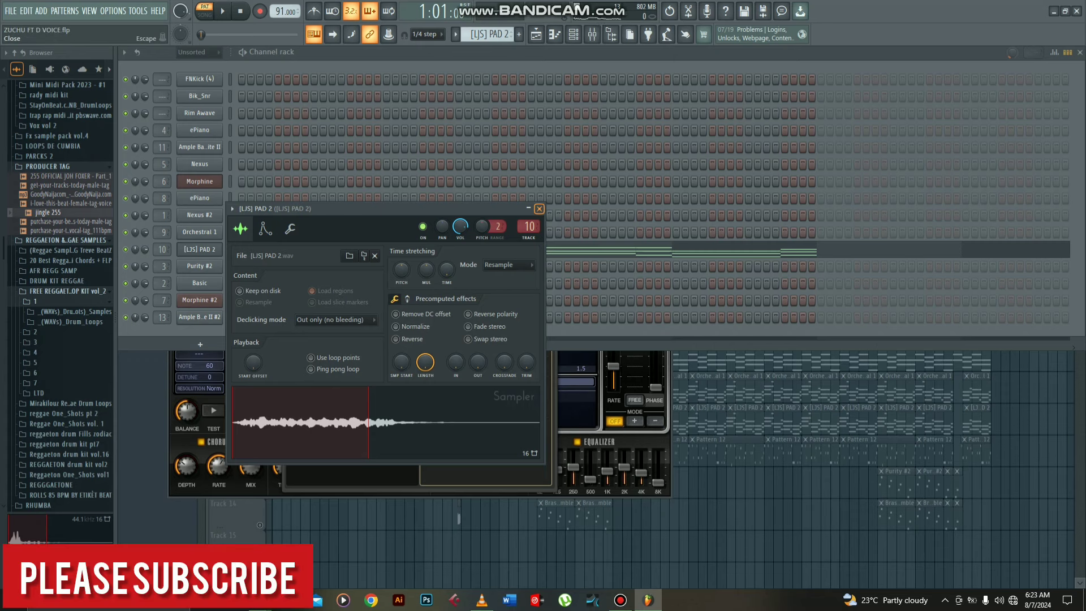
left_click(539, 209)
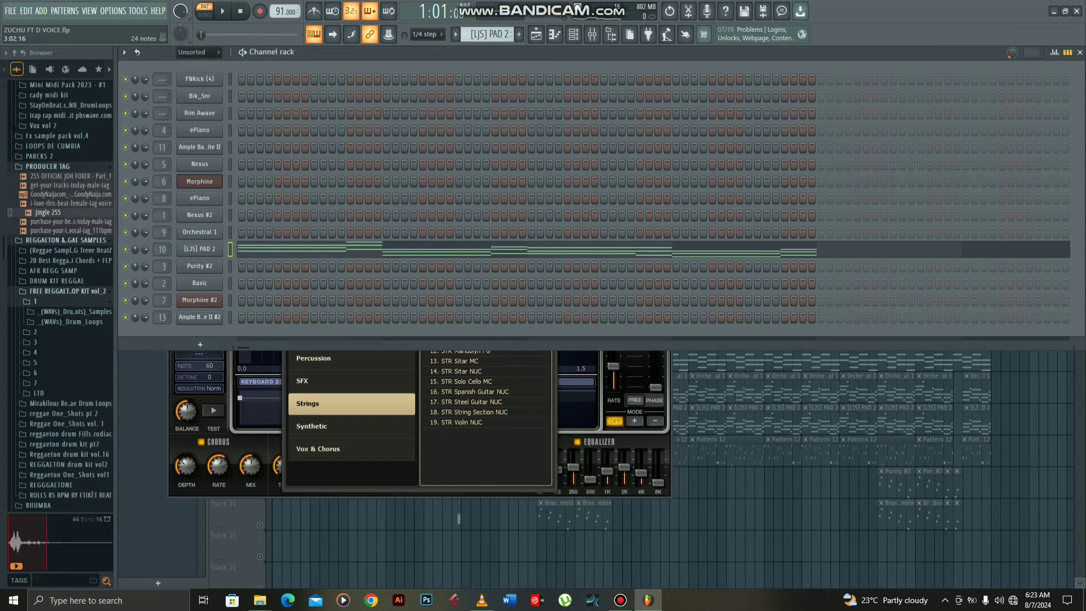
Step: Open the [LJS] PAD 2 chords in the piano roll and play the pattern
left_click(542, 250)
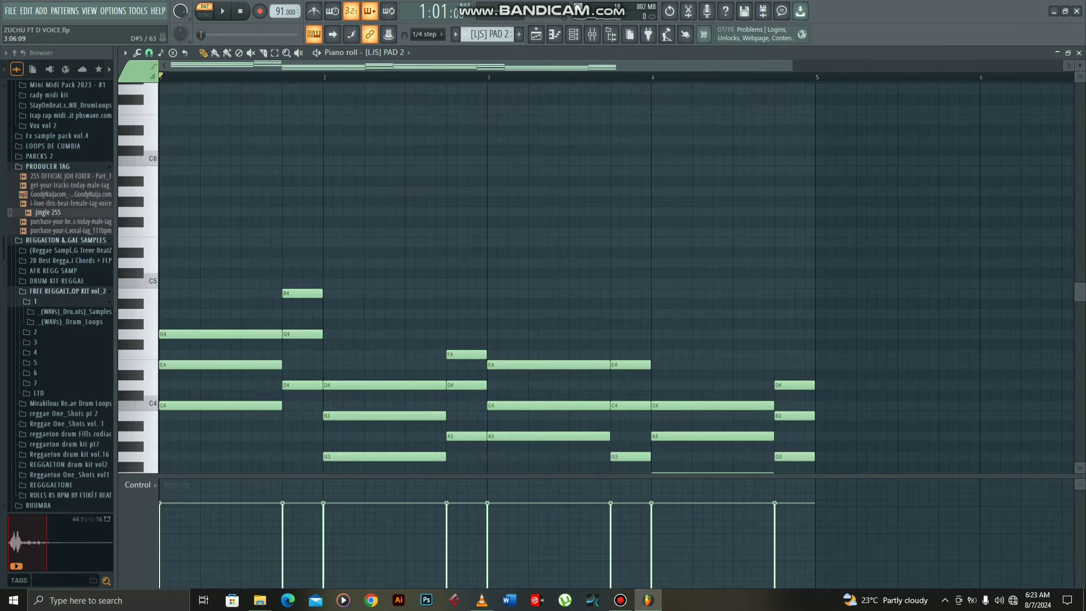
scroll(542, 252, "down", 3)
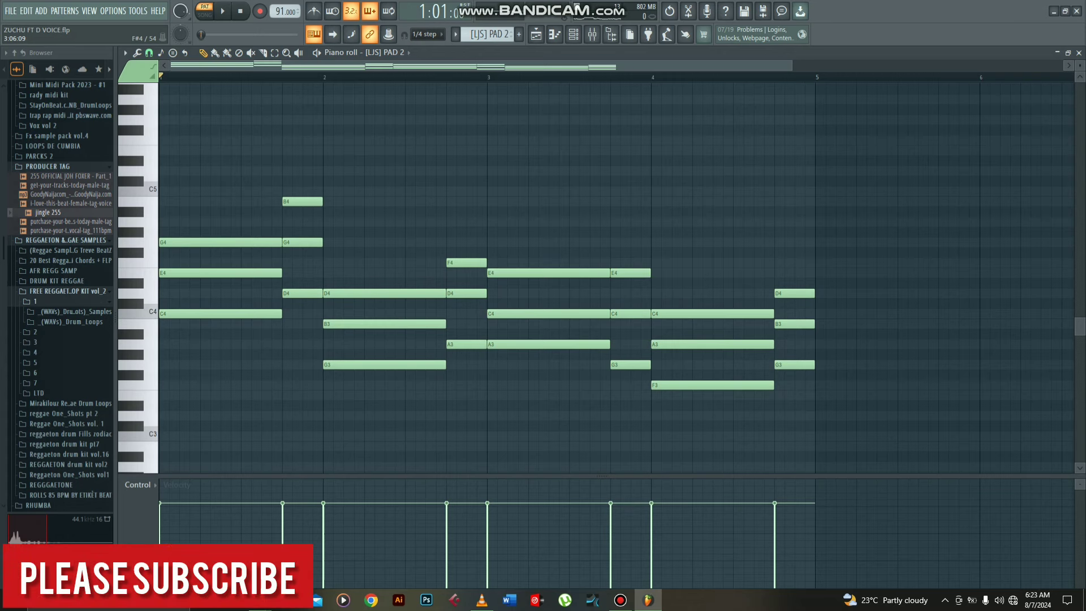
key("space")
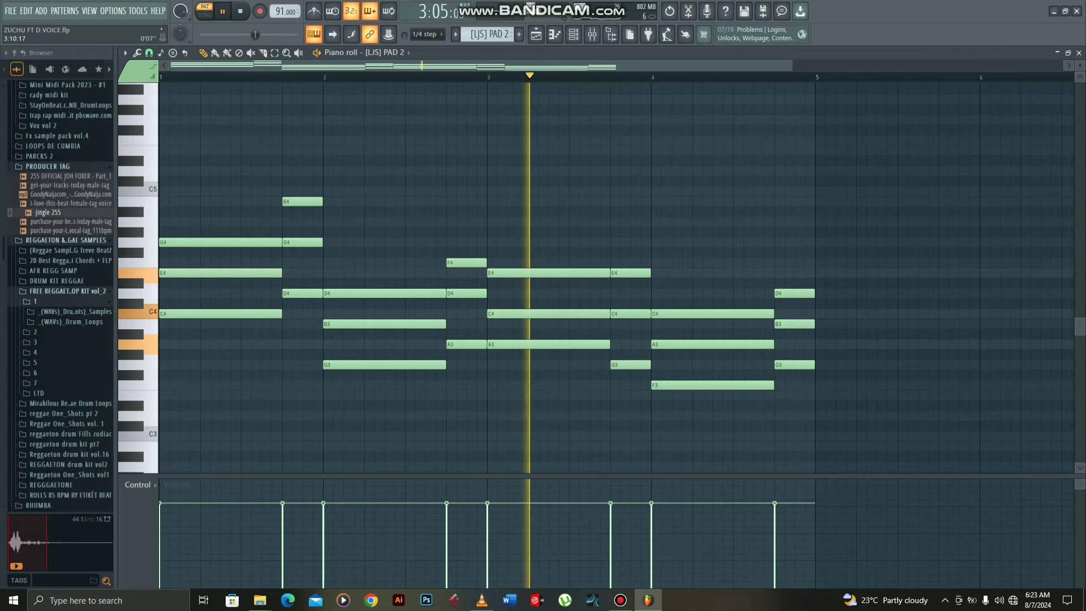
Step: Examine the Fruity Multiband Compressor and Fruity parametric EQ 2 on the [LJS] PAD 2 mixer track during playback, then stop the pattern
left_click(592, 34)
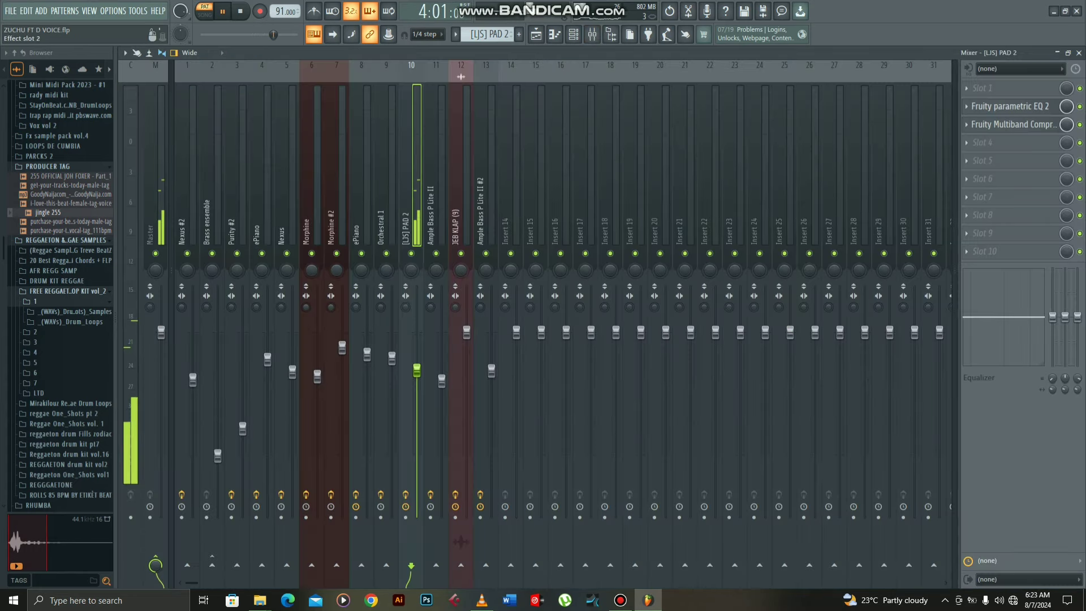
left_click(1014, 124)
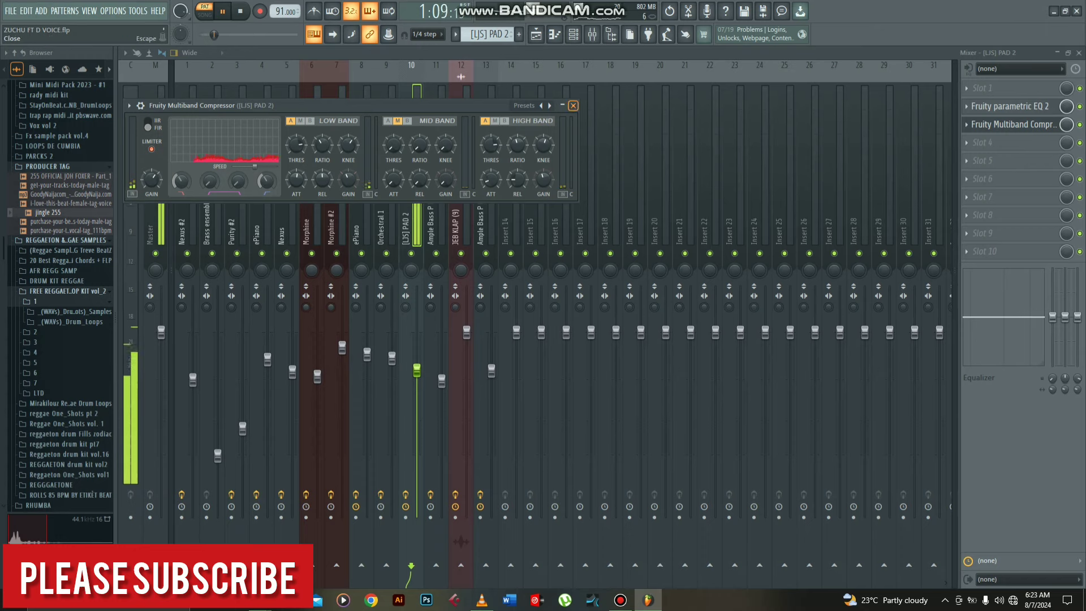
left_click(573, 105)
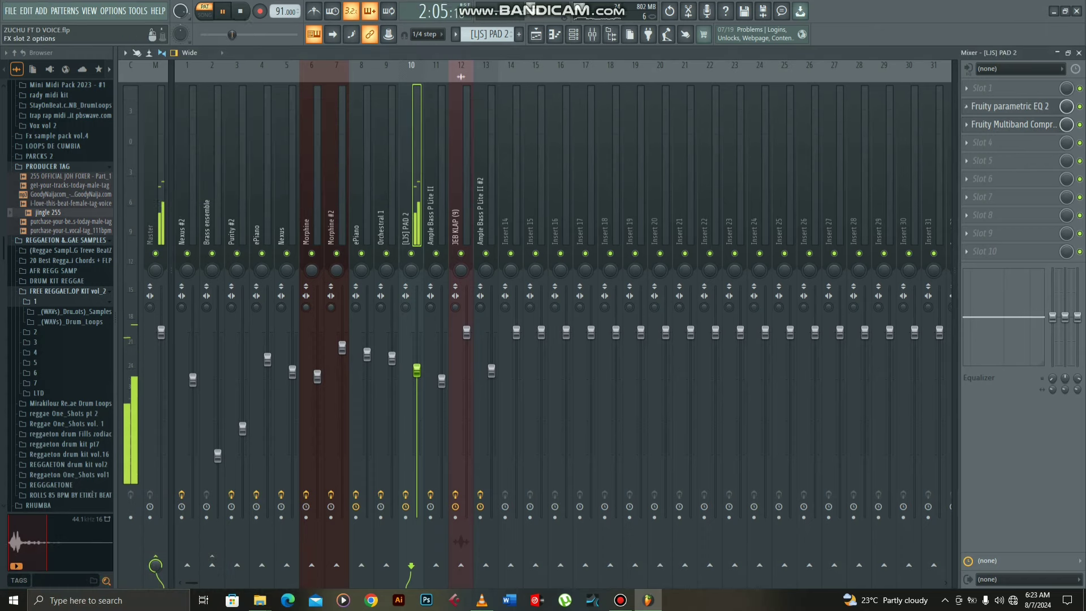
left_click(967, 106)
left_click(951, 172)
left_click(1004, 106)
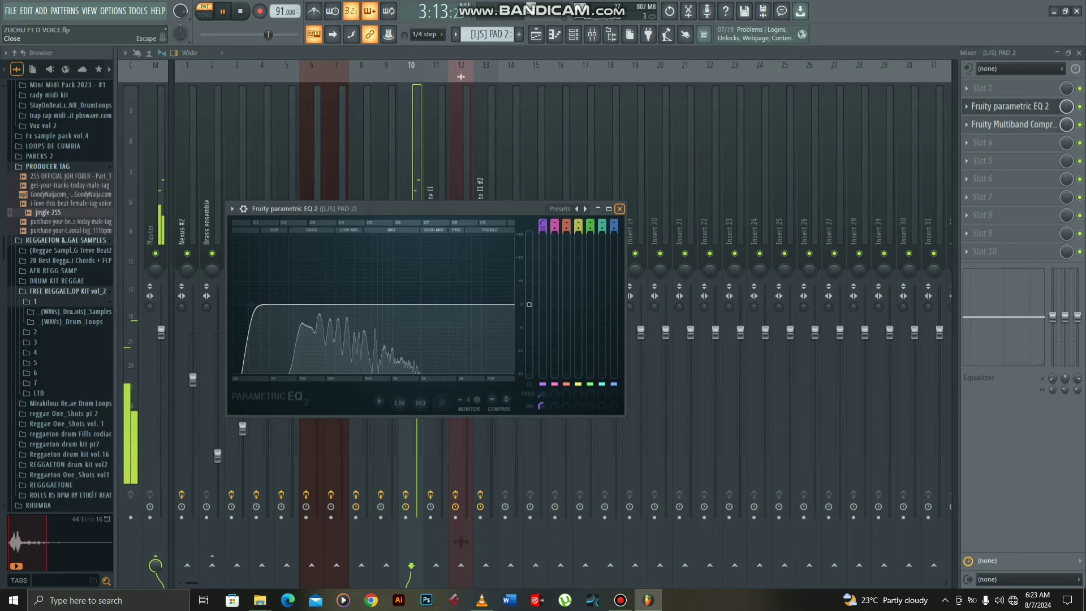
left_click(619, 209)
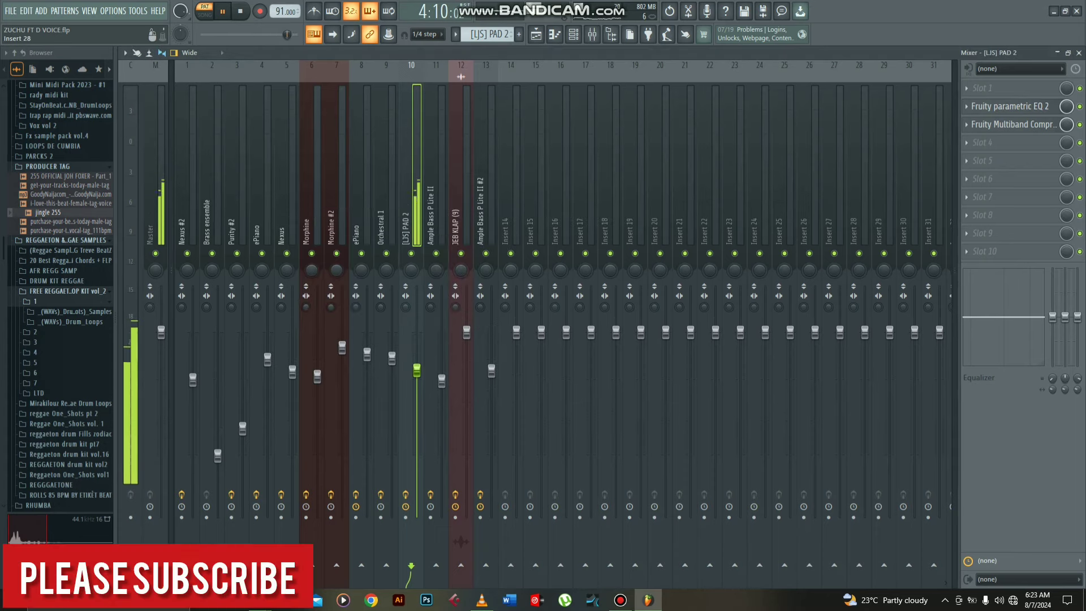
left_click(1079, 52)
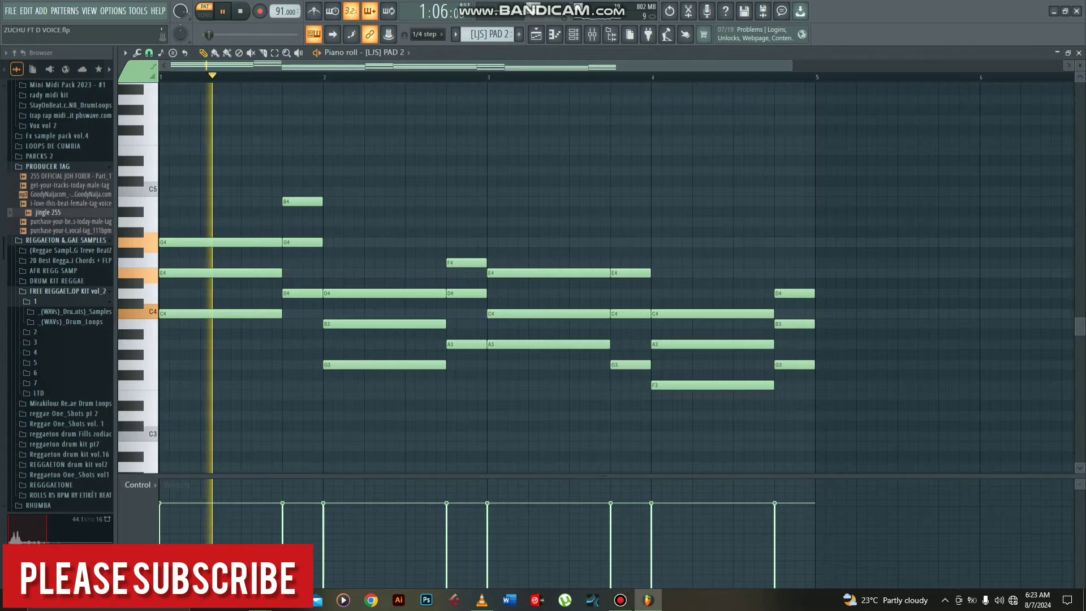
key("space")
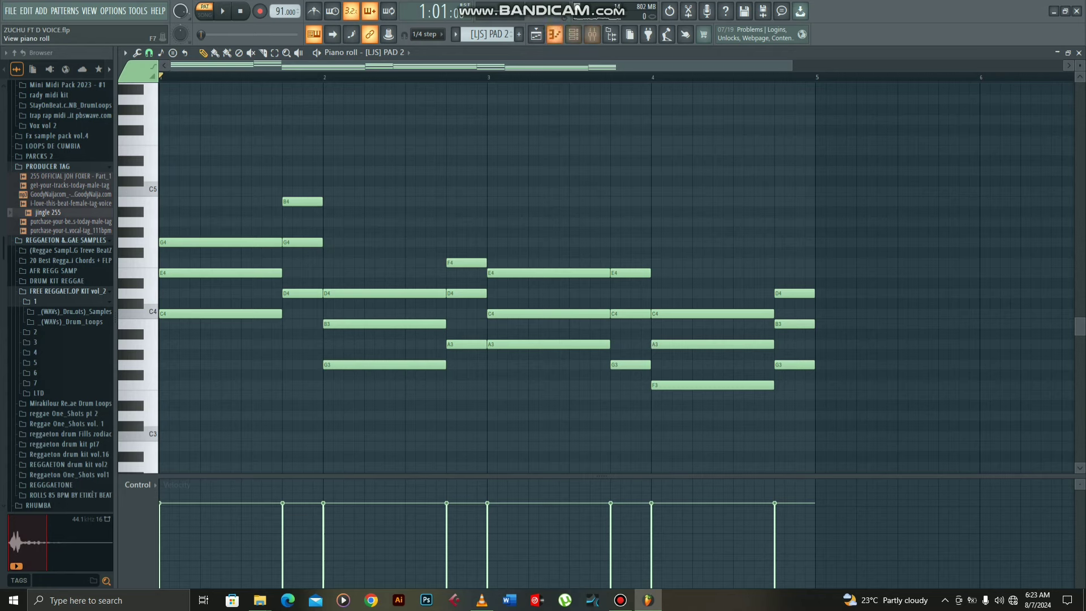
Step: Switch to the Purity #2 pattern and show the preset selected in its Purity instrument
key("F6")
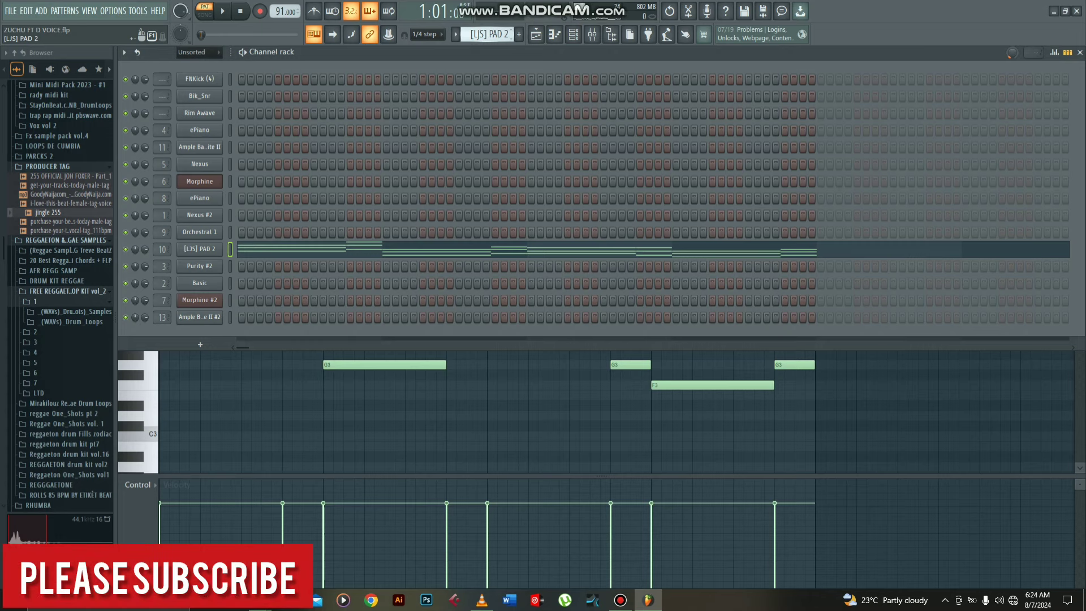
key("KP_Add")
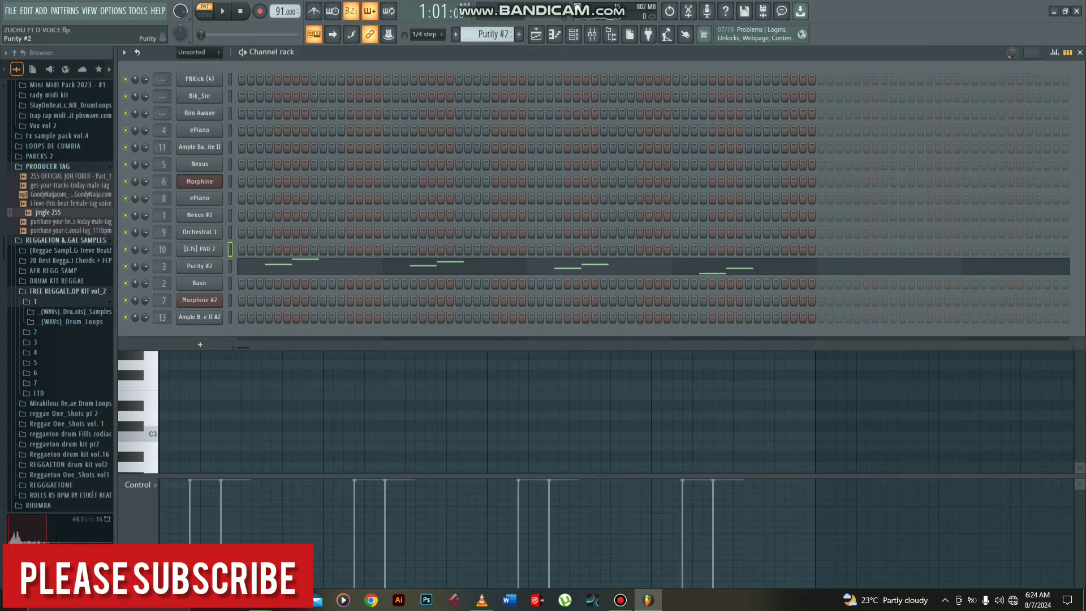
left_click(200, 266)
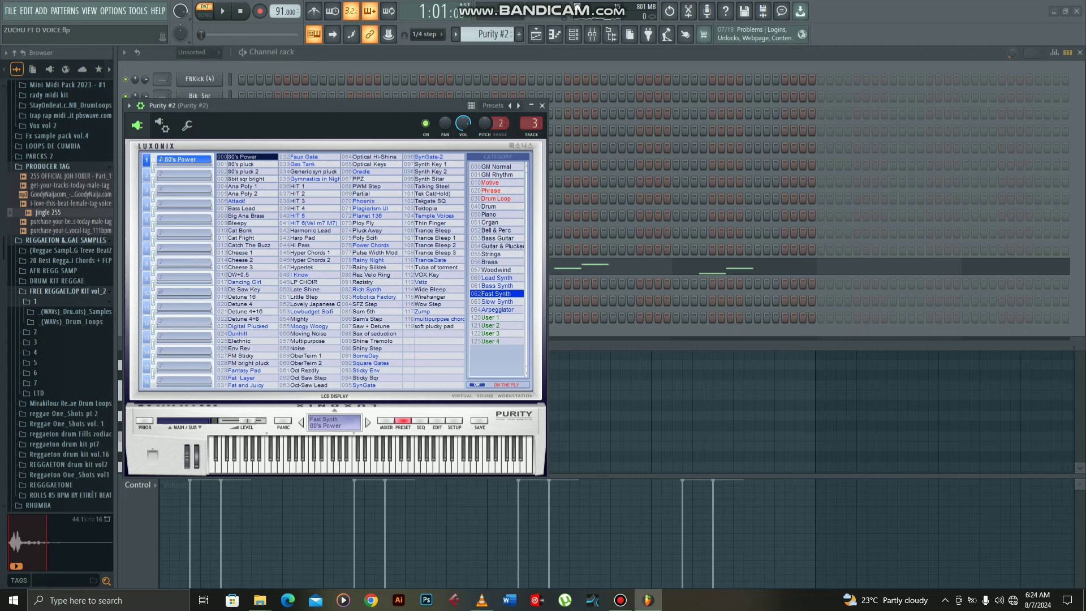
Step: Open the Purity #2 notes in the piano roll and play the pattern through before stopping it
left_click(585, 267)
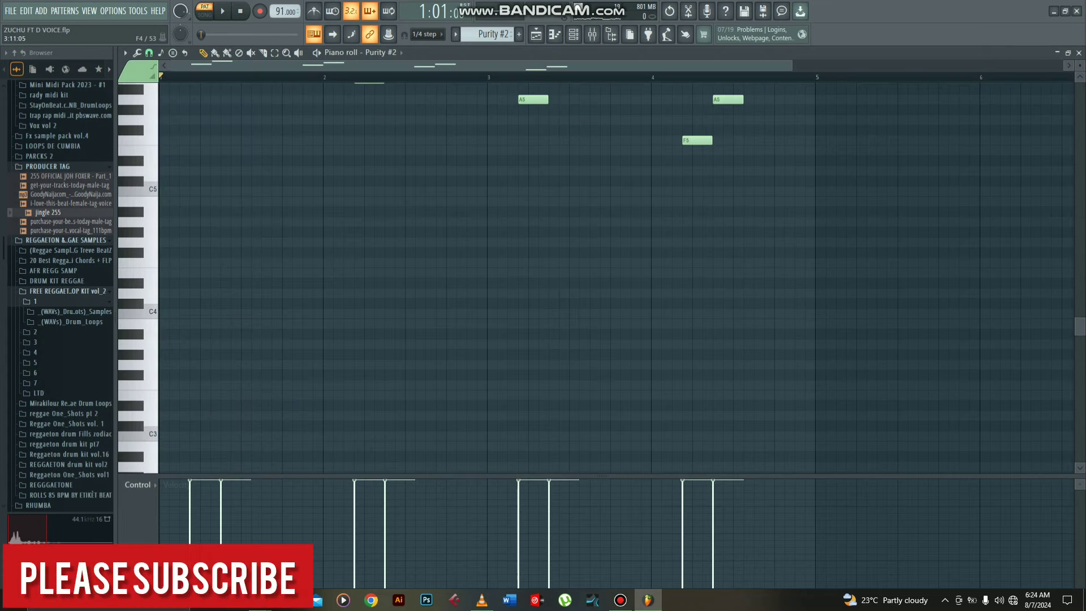
scroll(616, 260, "up", 3)
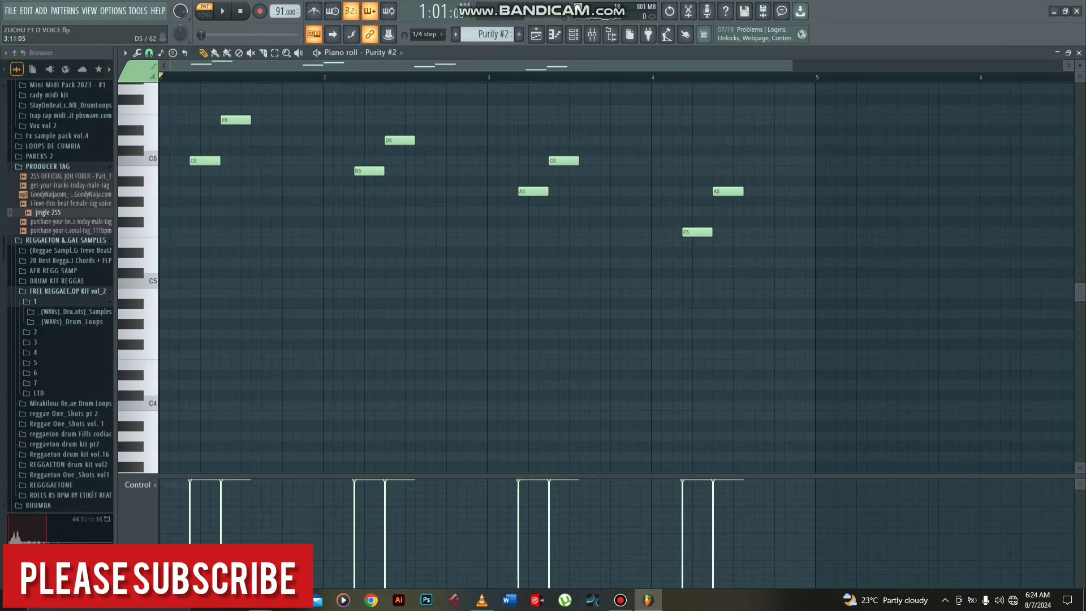
scroll(617, 260, "up", 1)
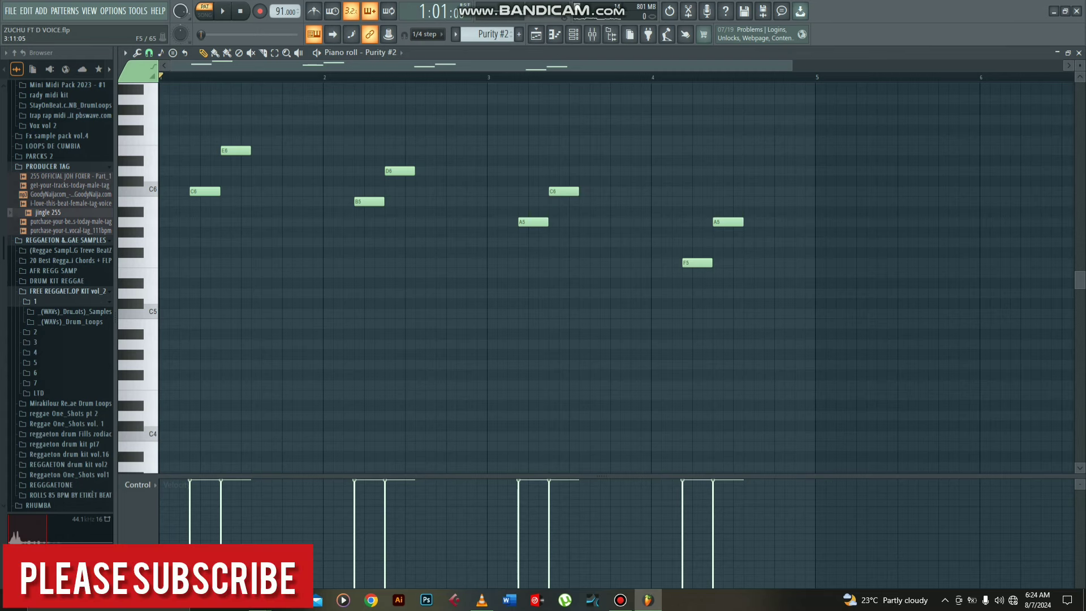
key("space")
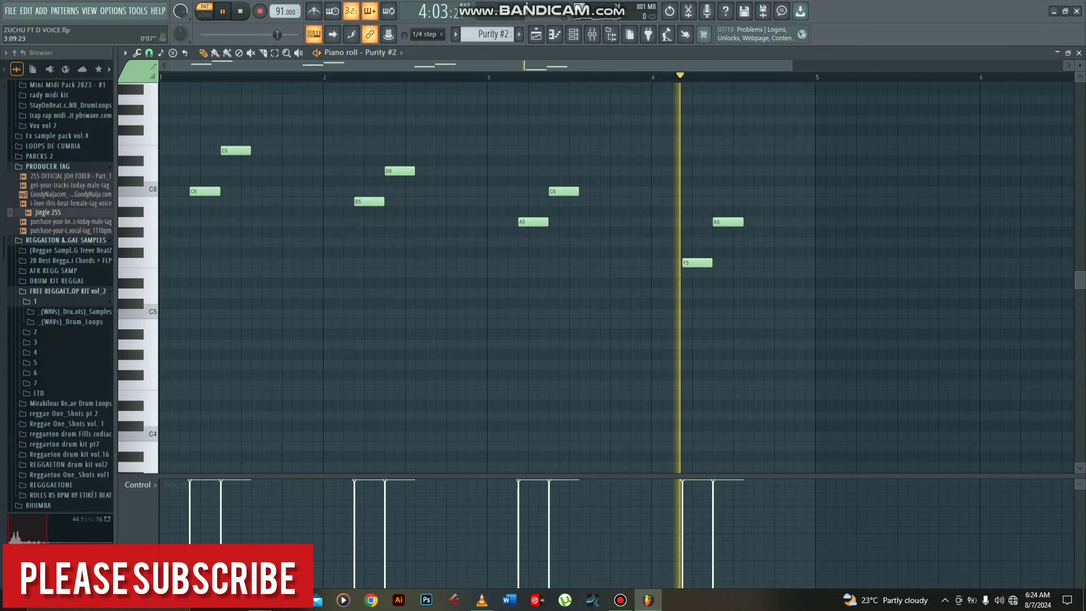
key("space")
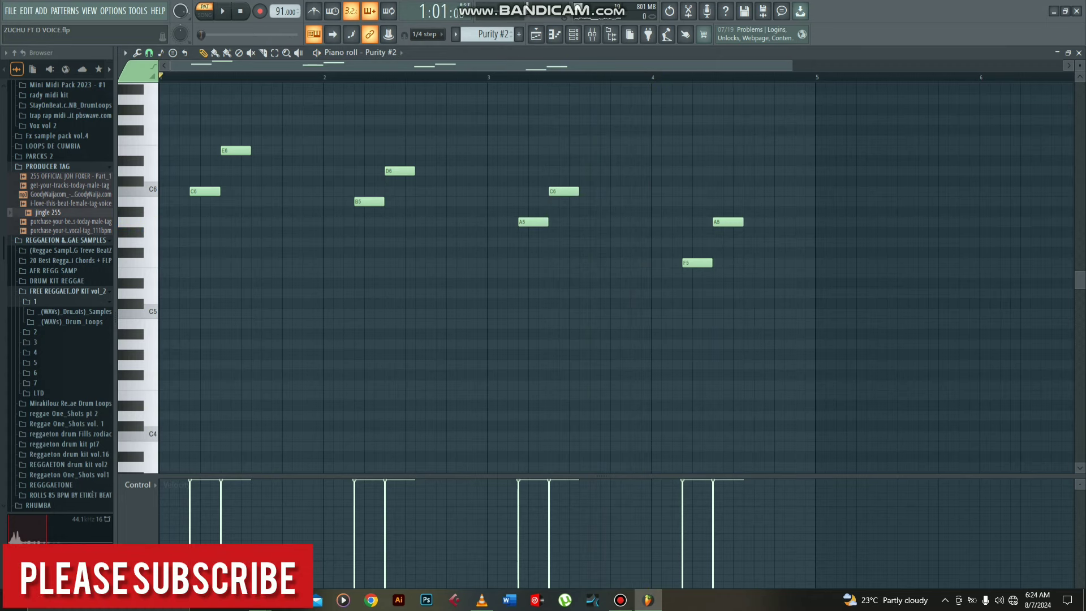
Step: Examine the Fruity parametric EQ 2 curve on the Purity #2 mixer track
left_click(591, 33)
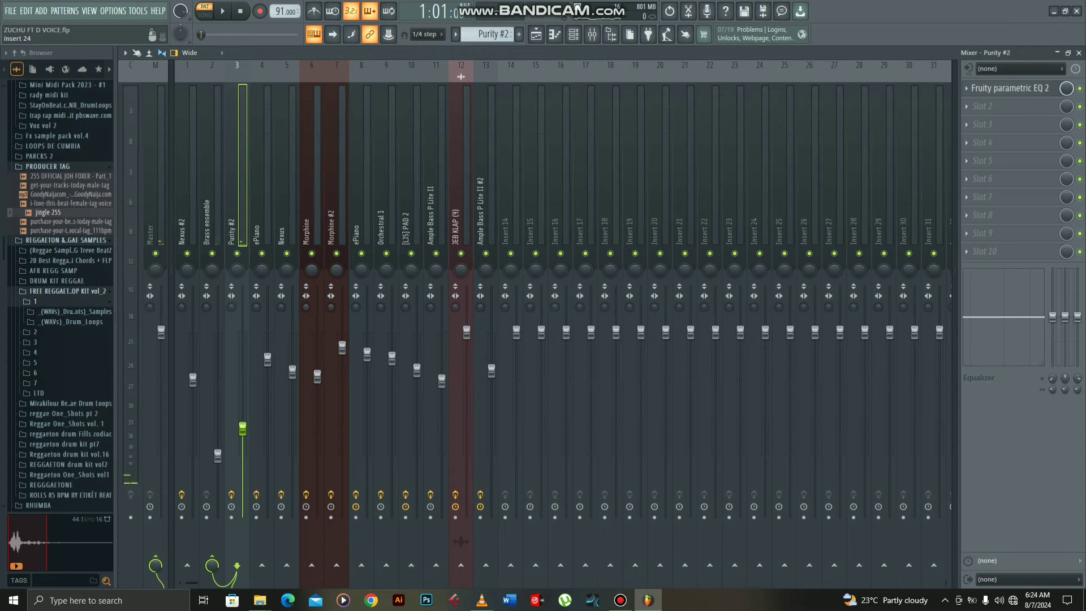
left_click(1010, 88)
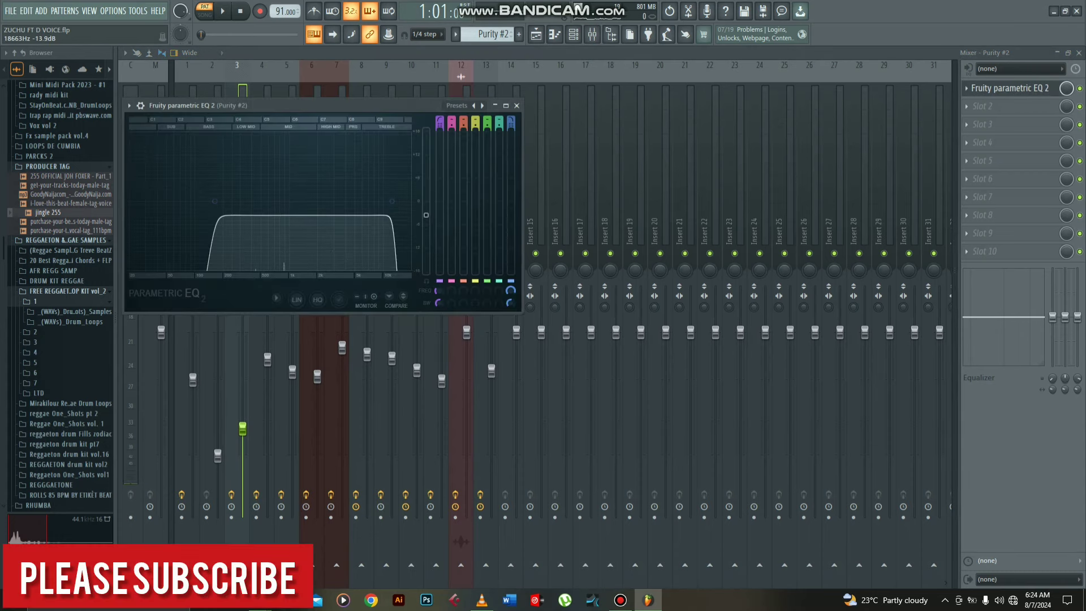
left_click(516, 105)
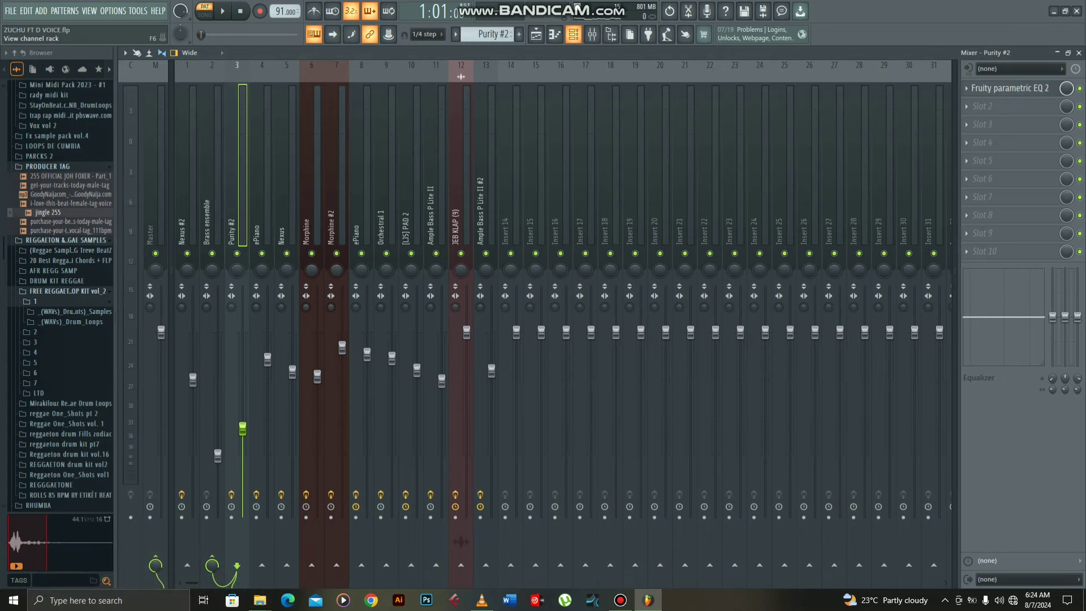
Step: Switch to the Brass ensemble pattern, view its Sytrus instrument and play its notes in the piano roll
left_click(573, 34)
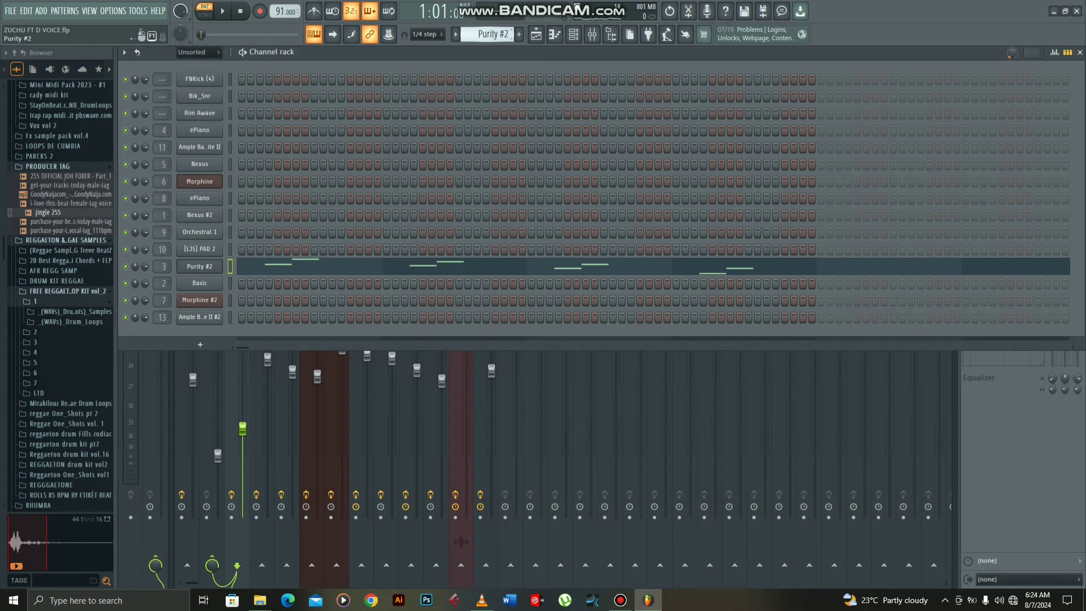
left_click(200, 283)
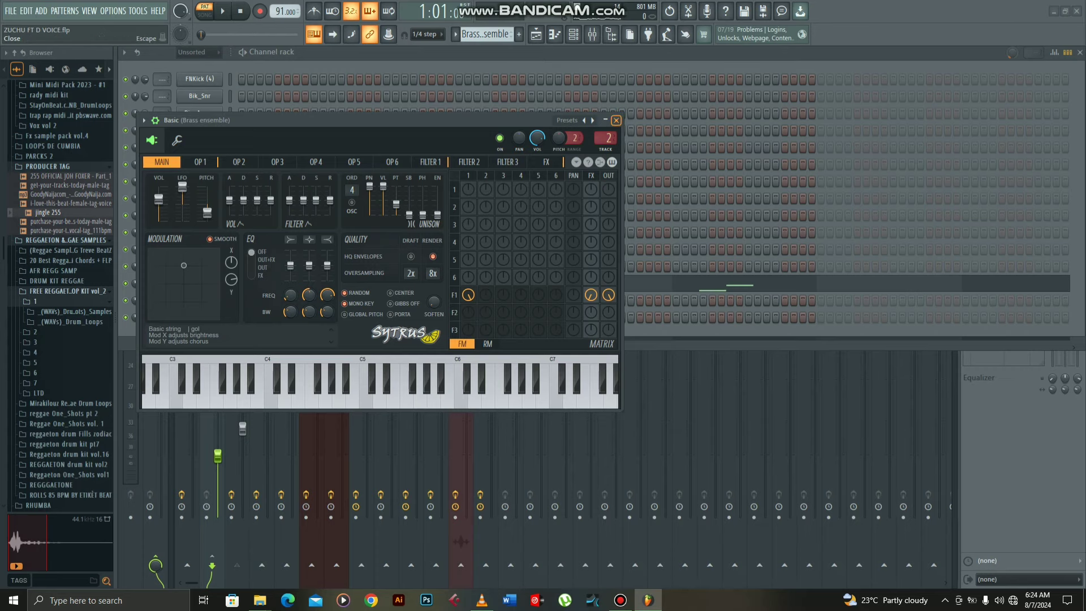
left_click(616, 121)
left_click(570, 283)
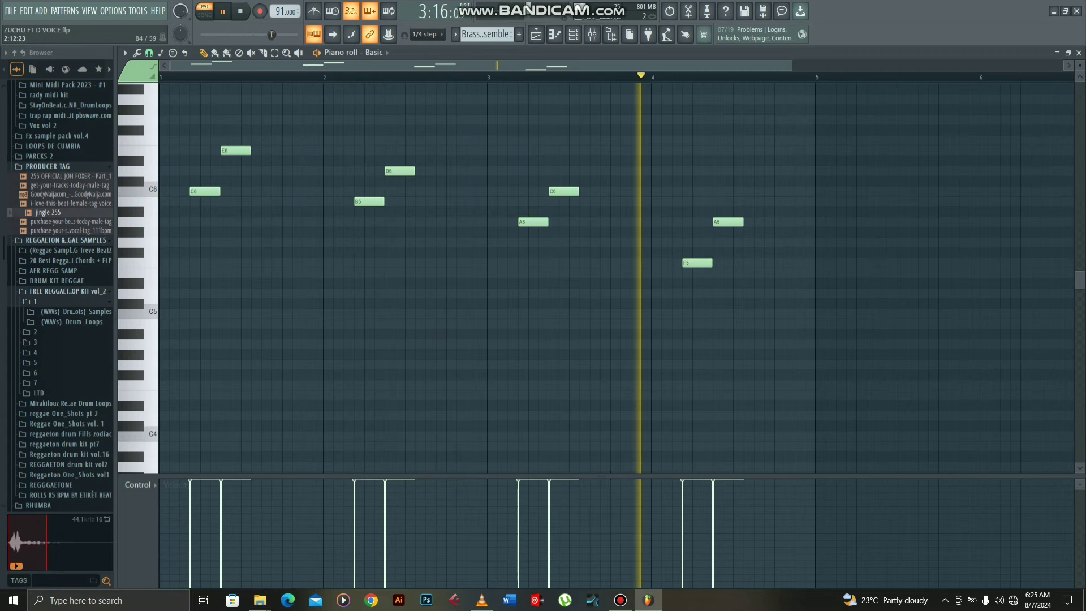
Step: Stop playback, check the Brass ensemble mixer track for effects and return to the channel rack
key("space")
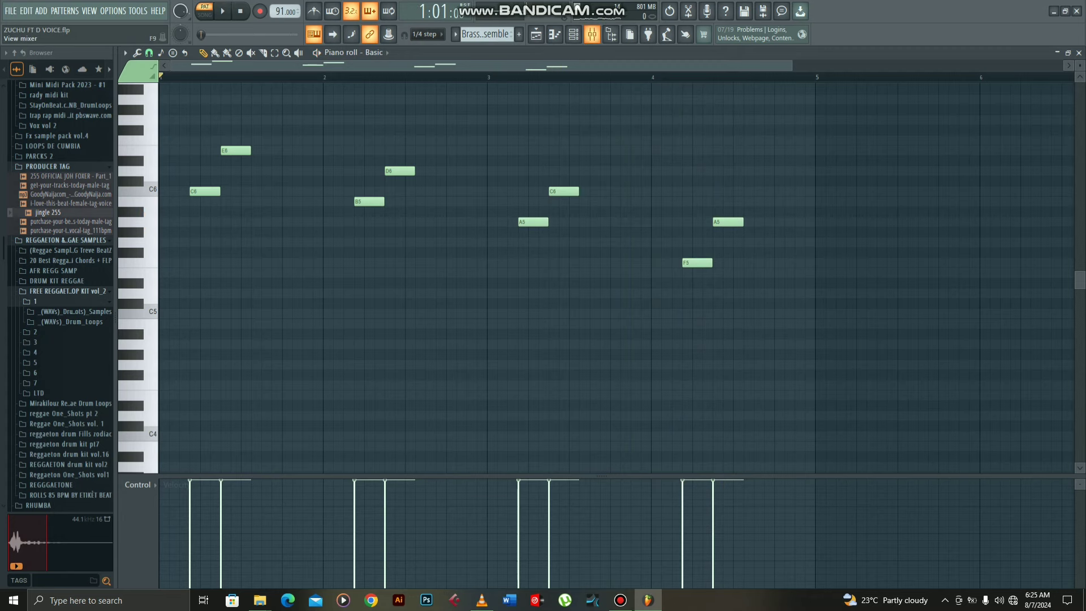
left_click(591, 35)
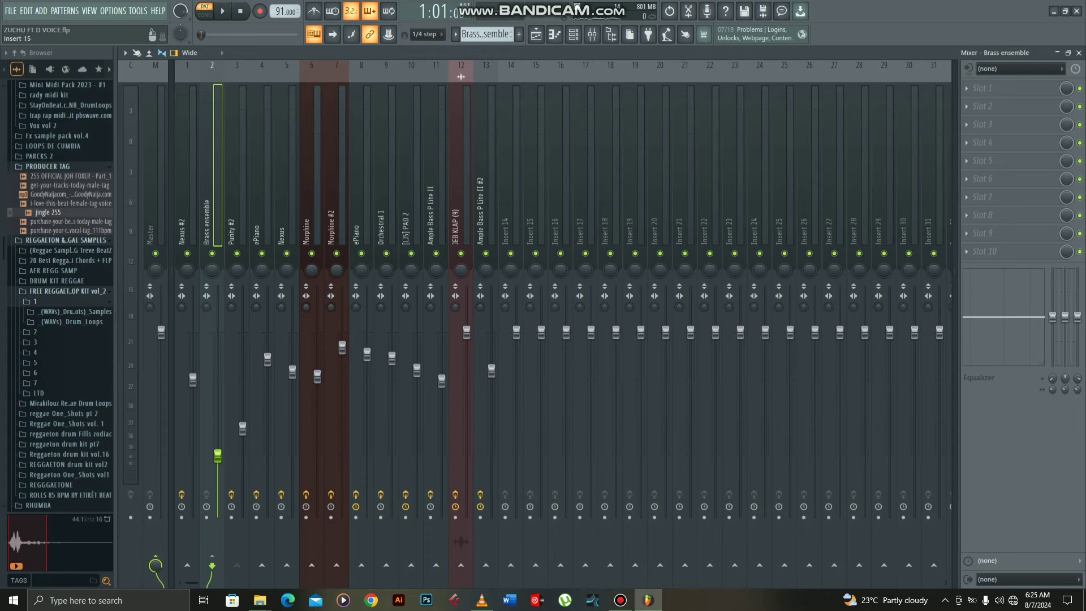
key("F6")
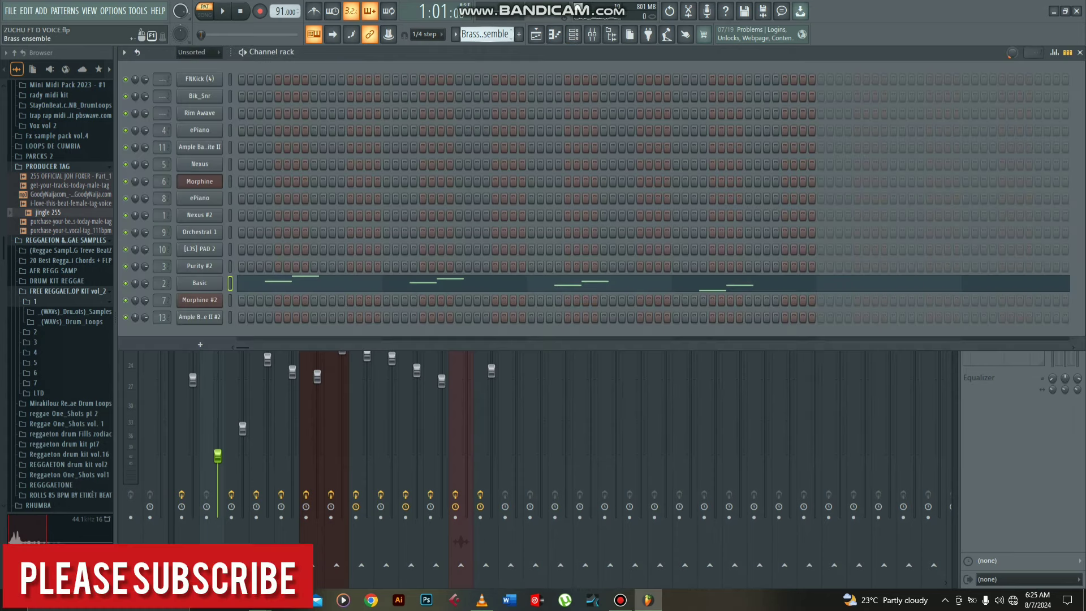
Step: View the Ample Bass P Lite II #2 instrument used in Pattern 12 and play its full bassline in the piano roll
key("KP_Add")
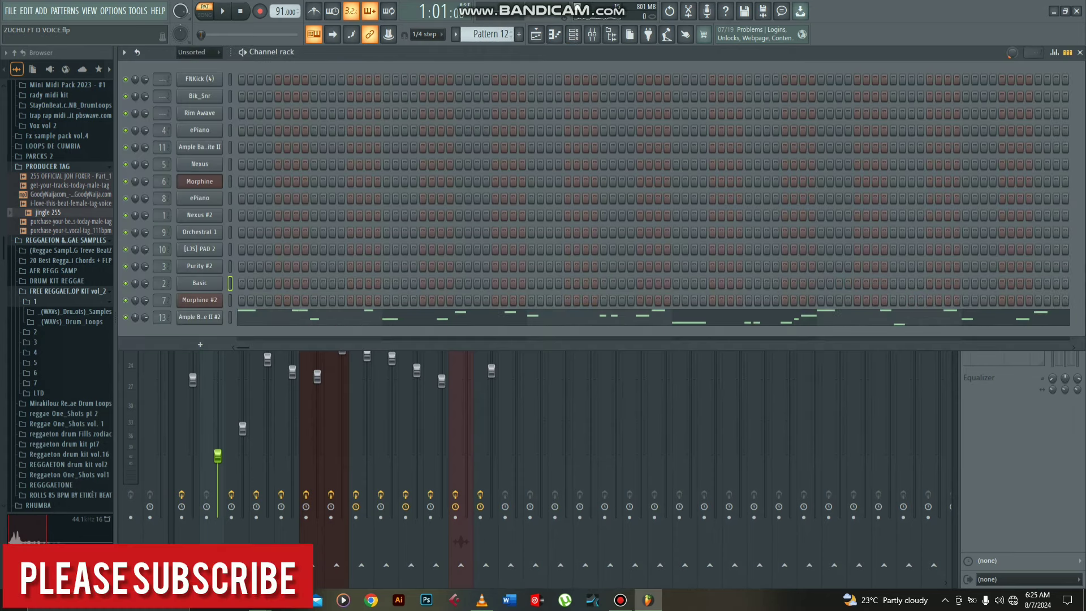
left_click(200, 317)
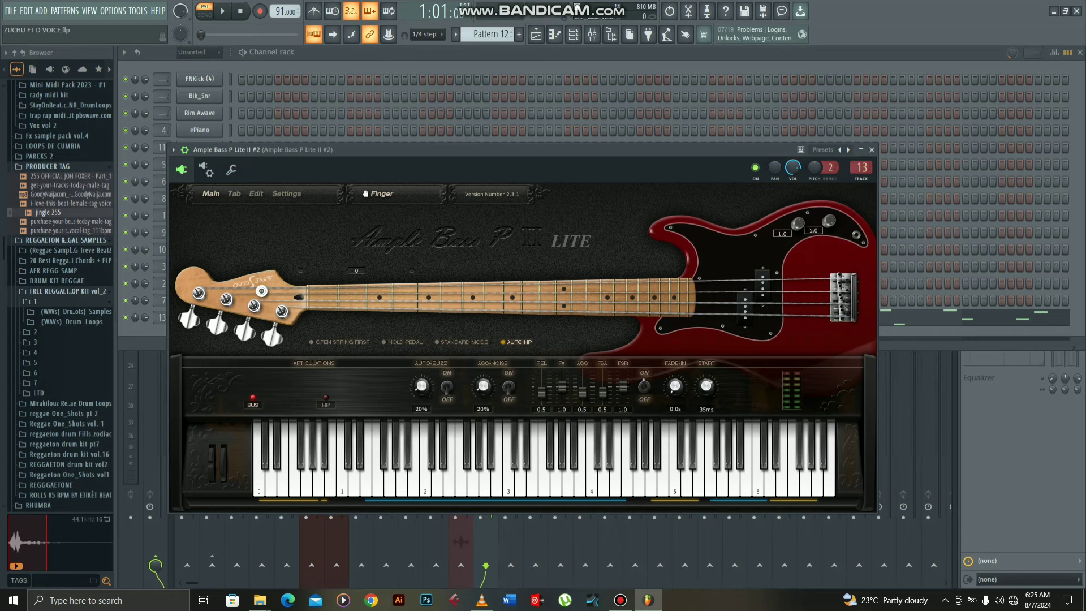
key("F7")
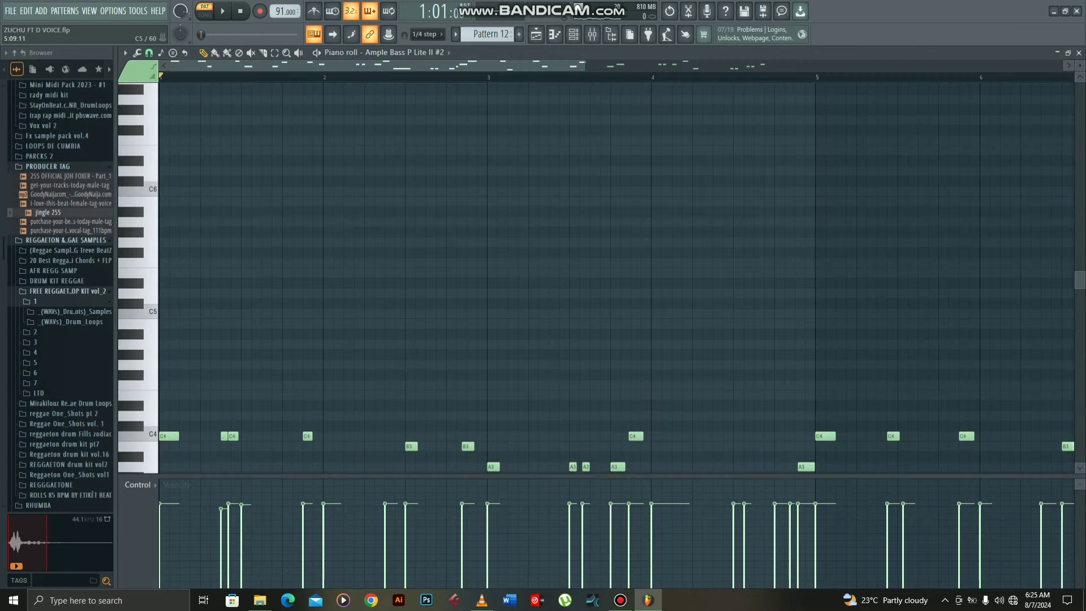
scroll(617, 278, "down", 3)
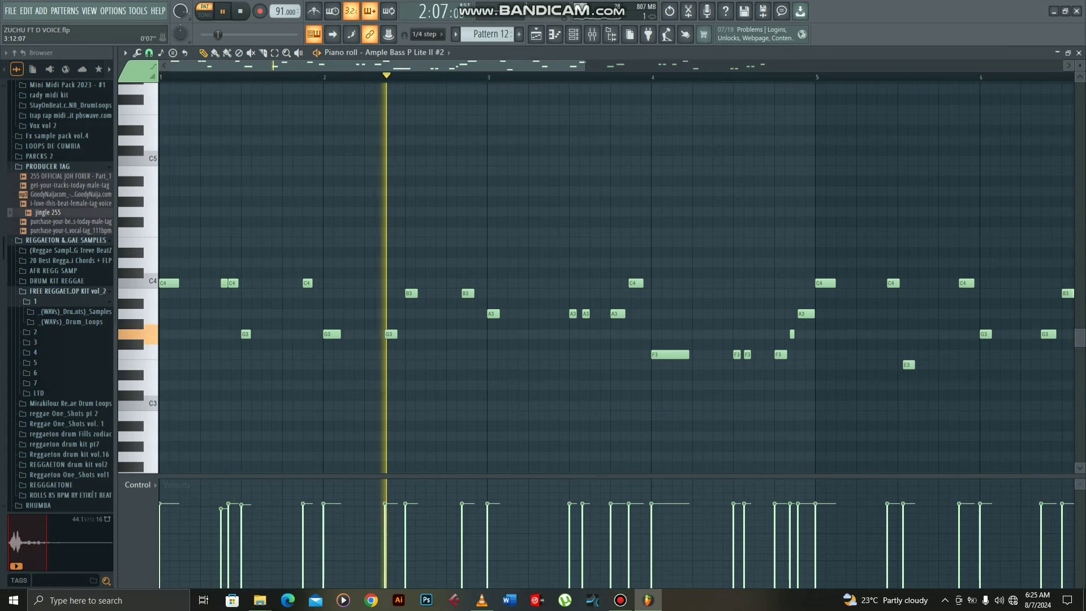
left_click_drag(585, 66, 950, 65)
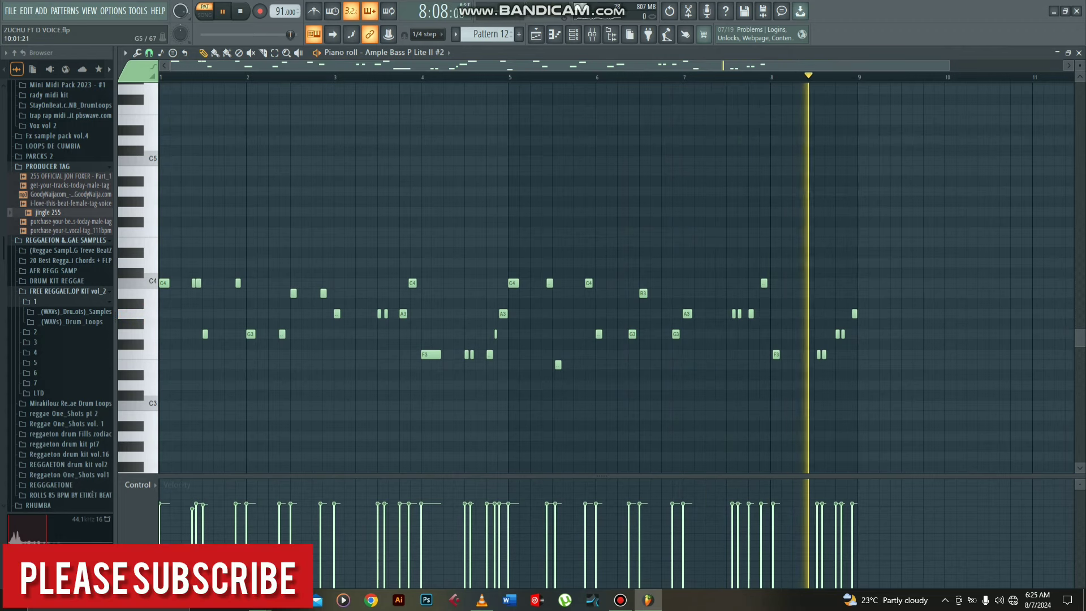
key("space")
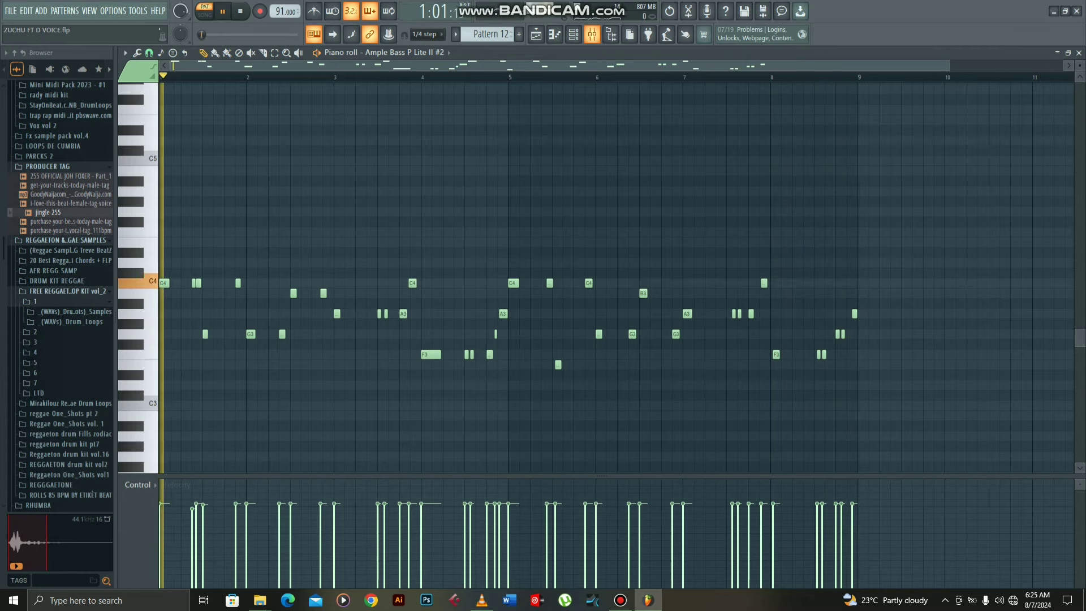
Step: Examine the Fruity Multiband Compressor, Fruity parametric EQ 2 and Fruity Blood Overdrive settings on the Ample Bass P Lite II #2 mixer track
key("F9")
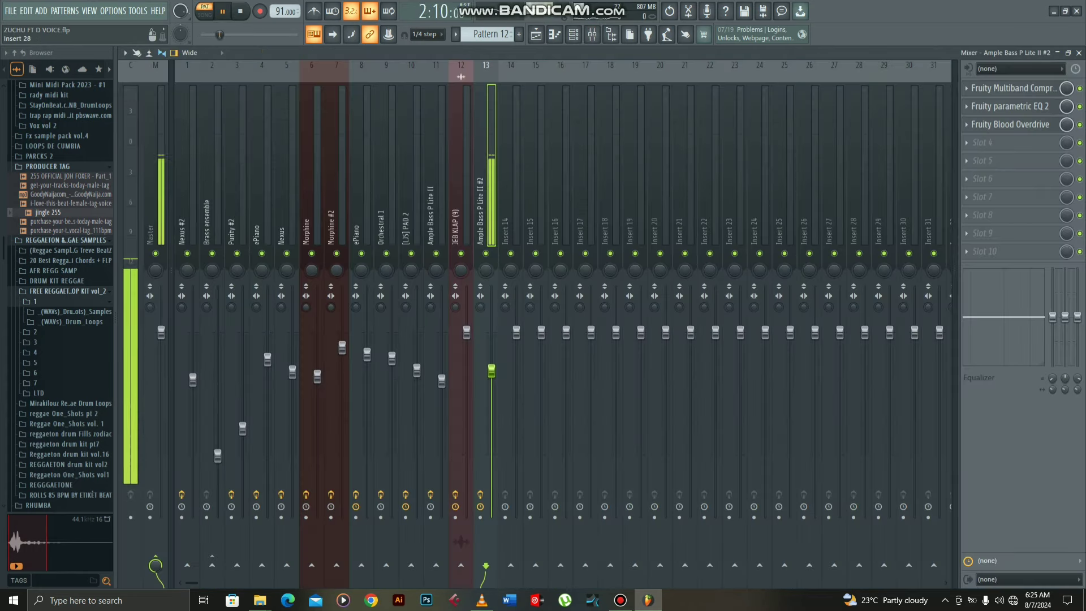
left_click(1014, 88)
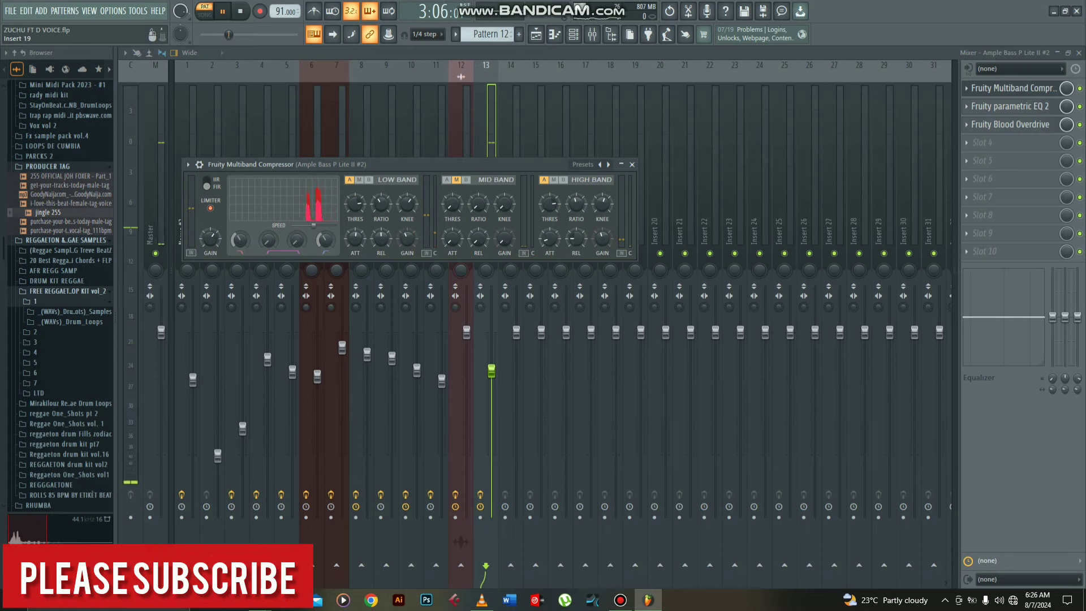
left_click(632, 164)
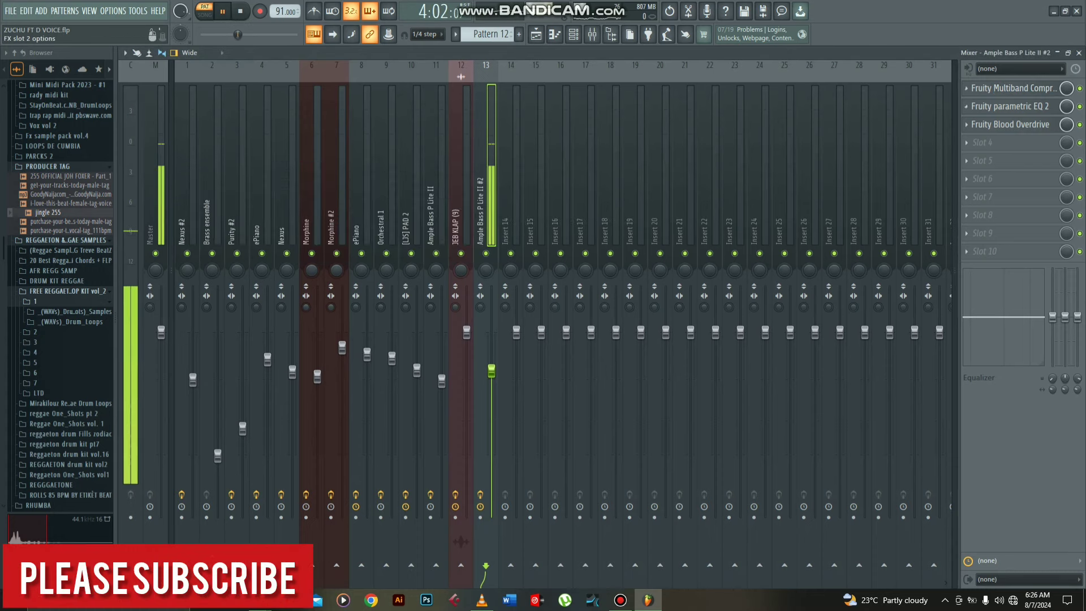
left_click(1010, 106)
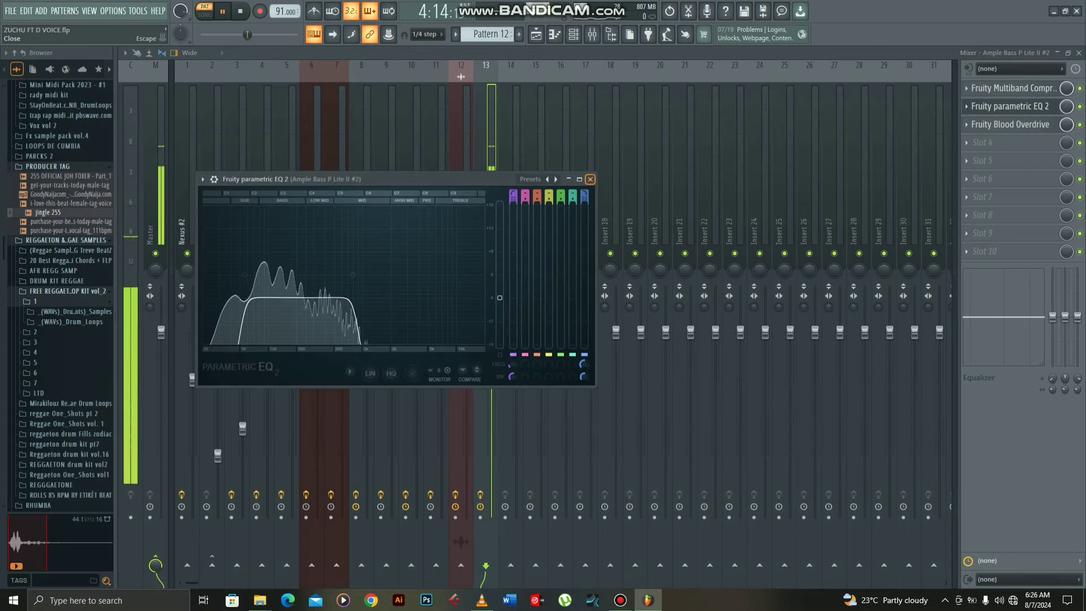
left_click(590, 179)
left_click(1011, 124)
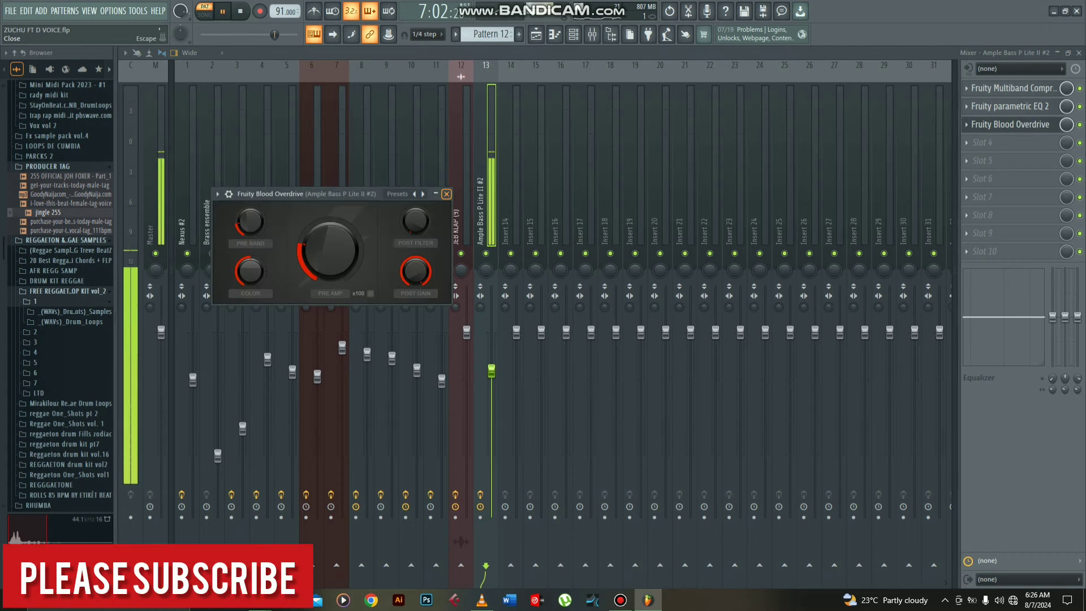
left_click(447, 194)
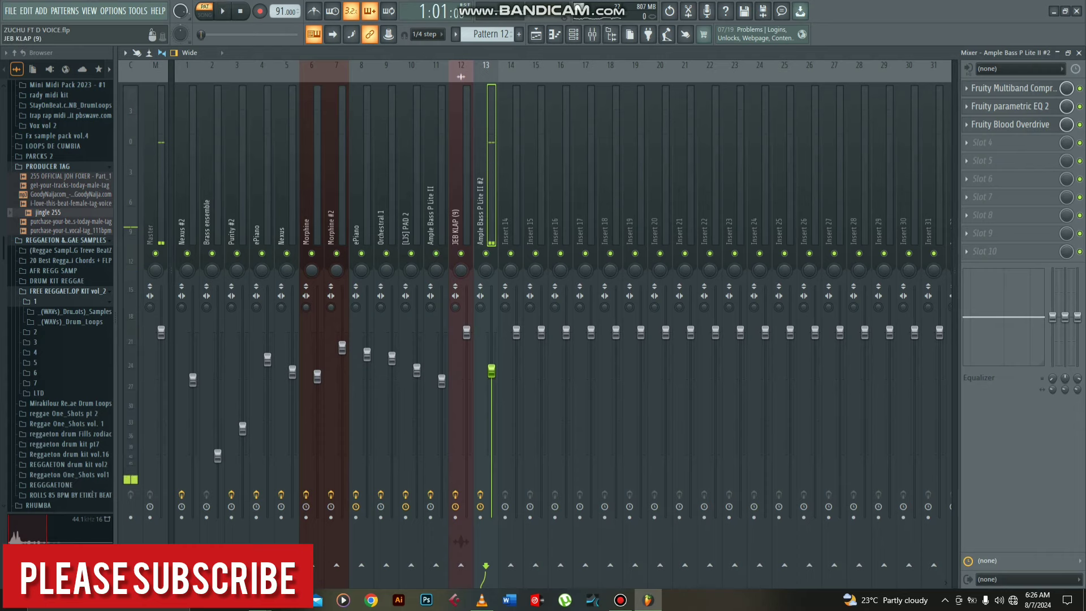
left_click(592, 34)
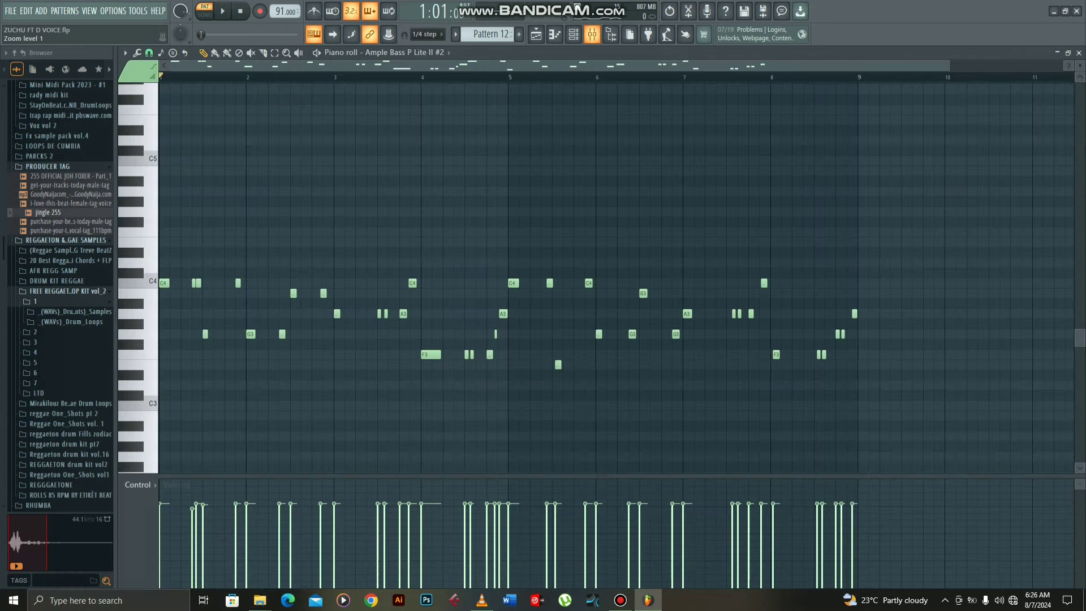
Step: Switch to Pattern 13 in the channel rack and play its kick, snare and rim steps before stopping playback
key("F6")
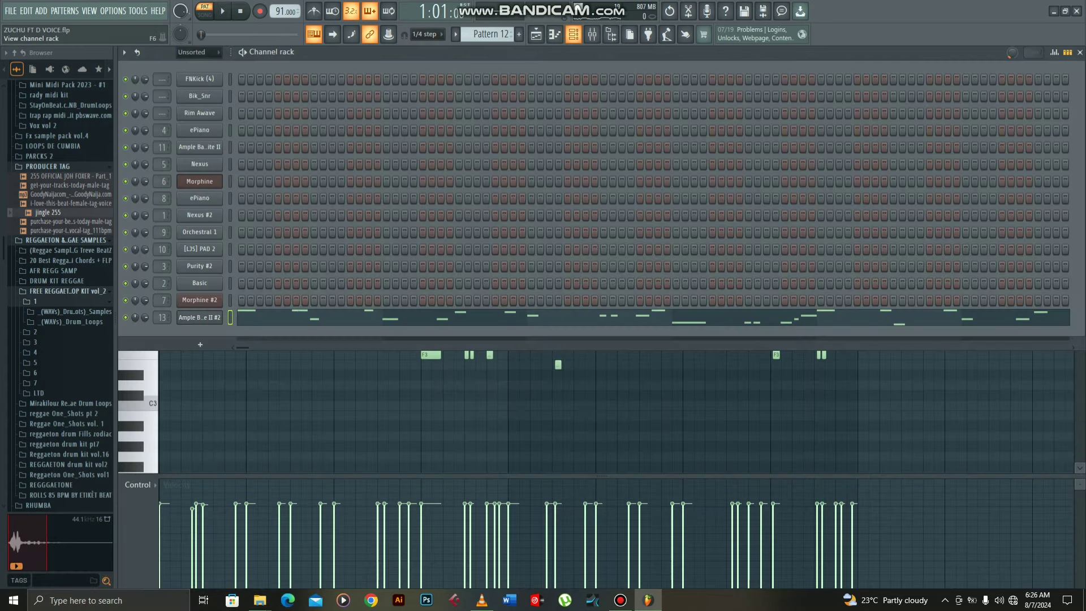
scroll(490, 34, "down", 1)
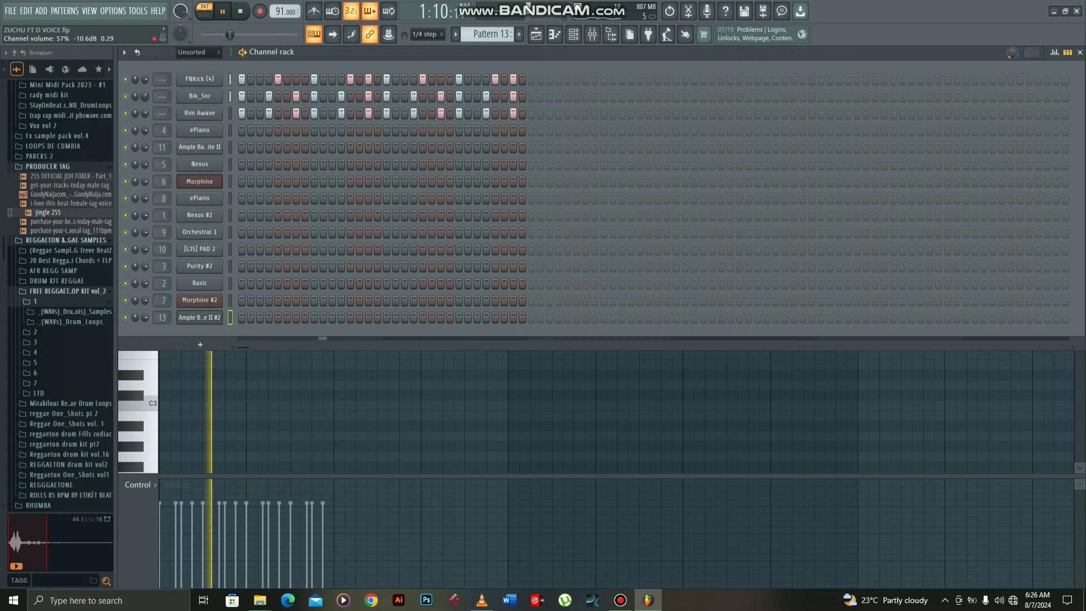
key("space")
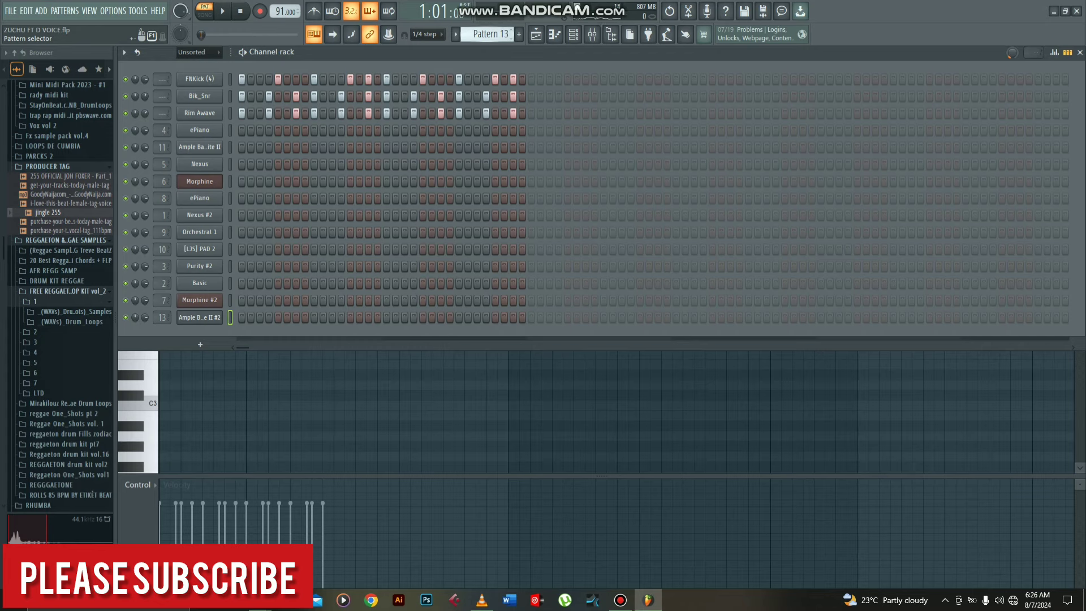
Step: Switch to Pattern 14 and play its Morphine notes through in the piano roll, zoomed in to the four bars
scroll(490, 34, "down", 1)
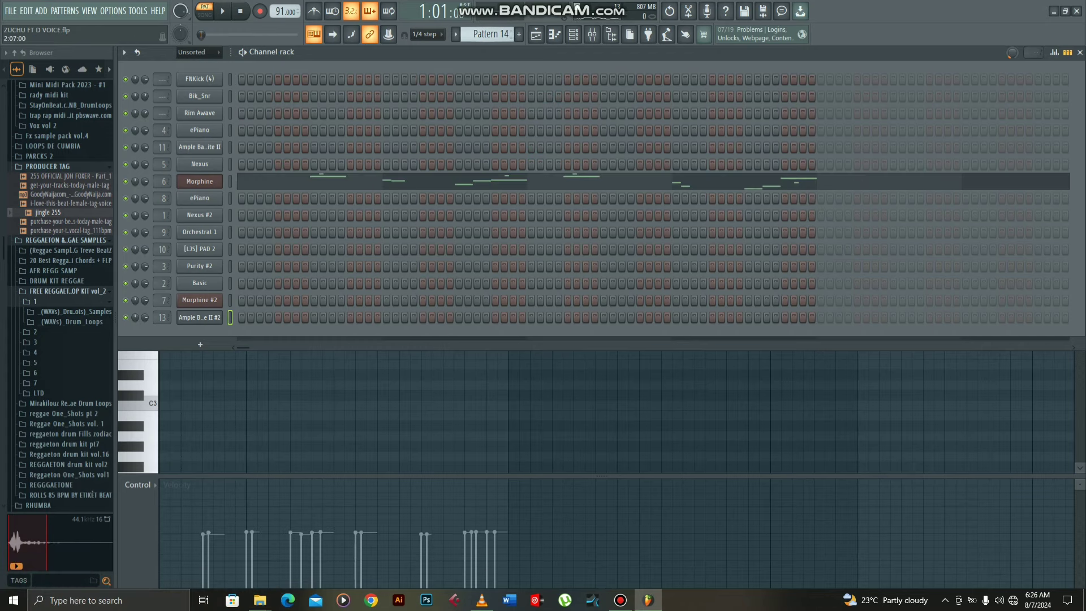
left_click(331, 182)
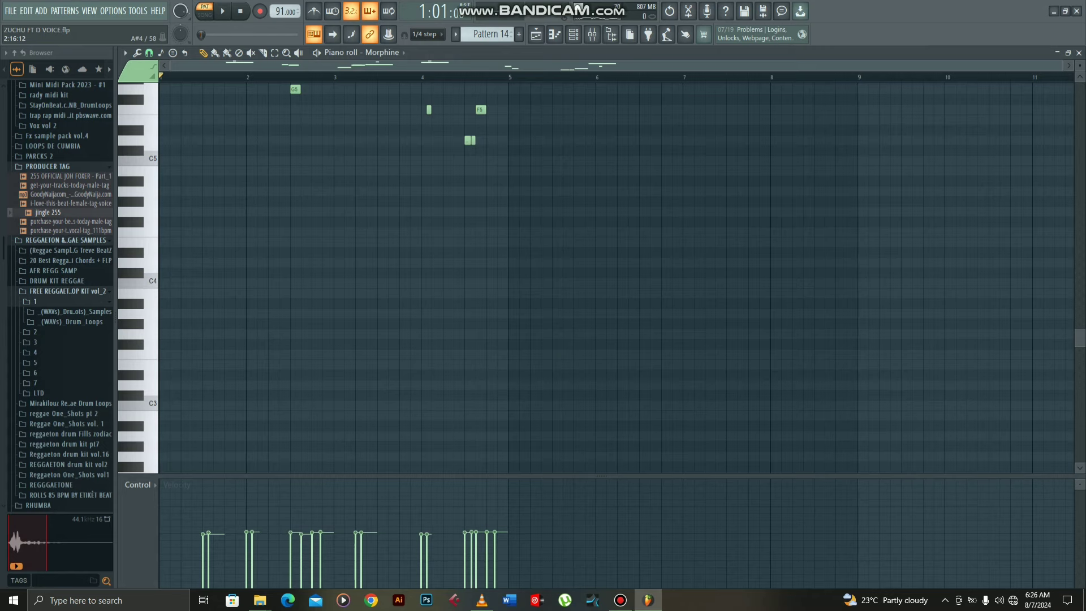
scroll(331, 181, "up", 7)
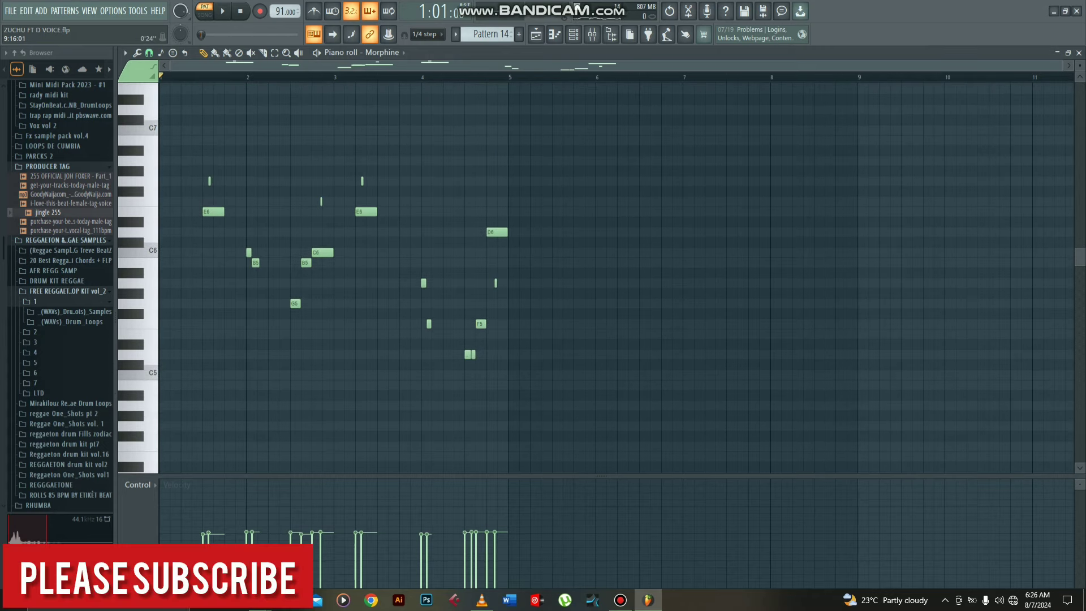
left_click_drag(1063, 66, 714, 88)
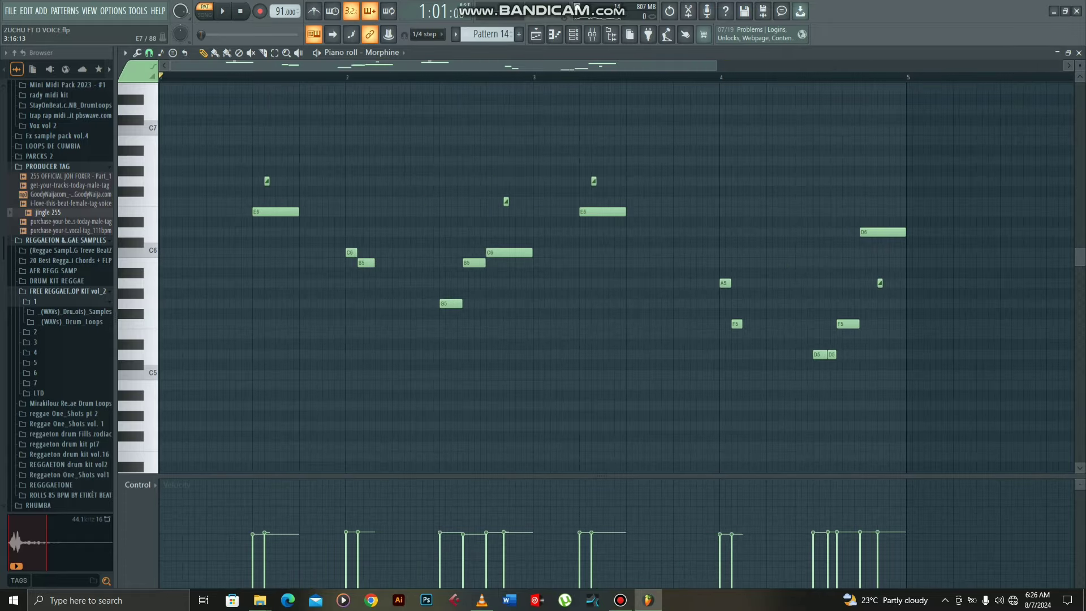
key("space")
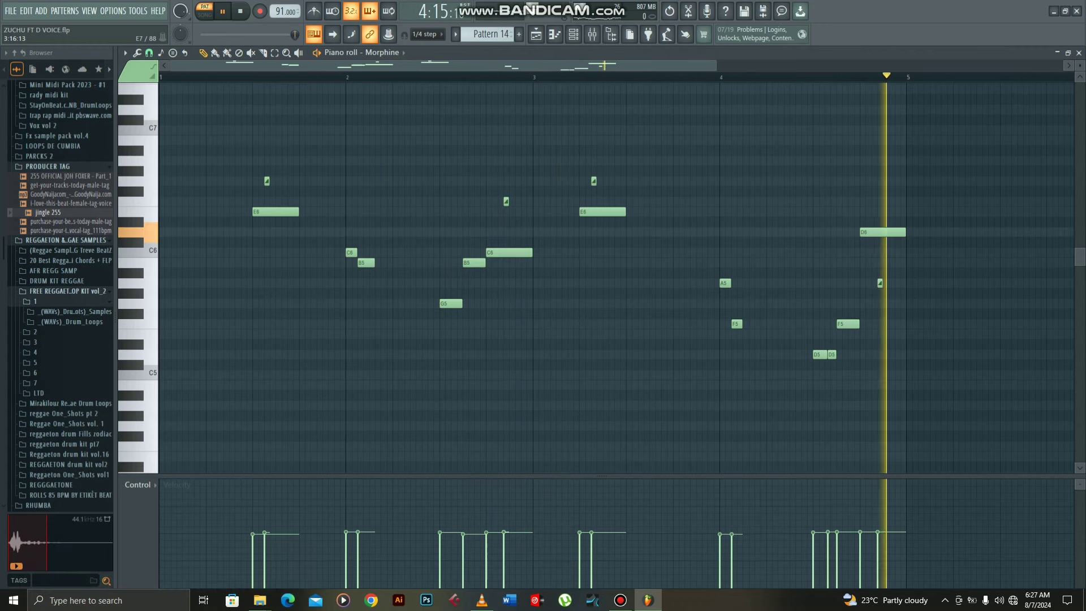
key("space")
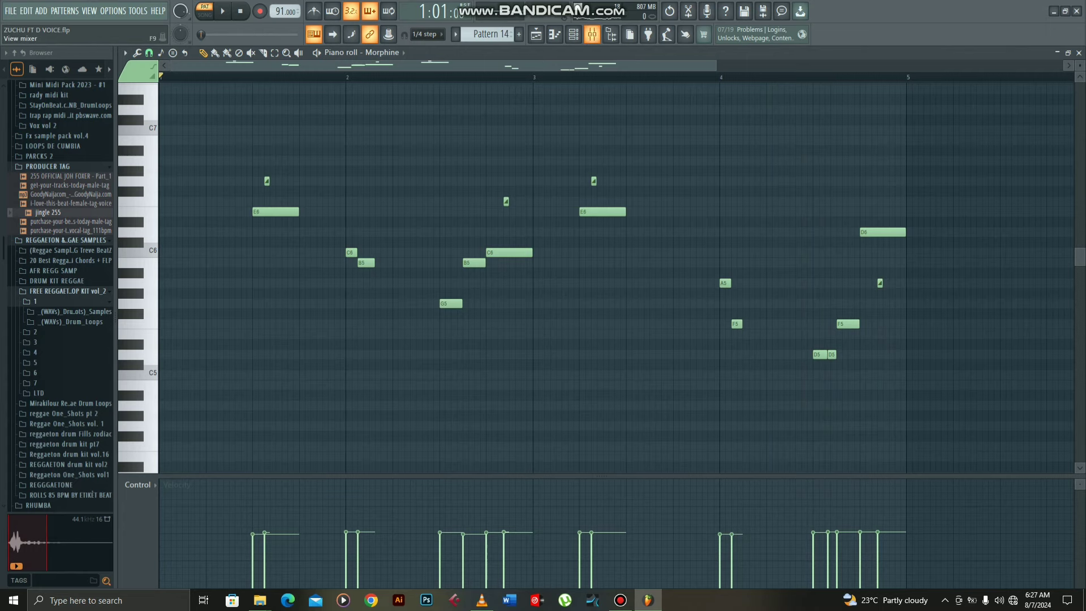
Step: Go back to the channel rack and advance past Pattern 15 to Pattern 1
left_click(592, 34)
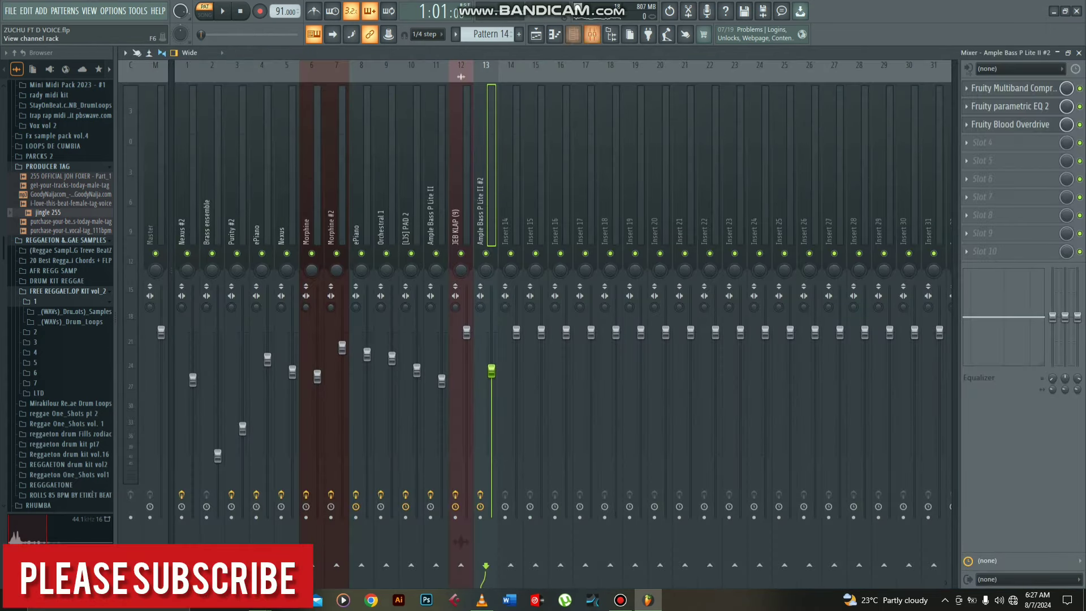
left_click(573, 34)
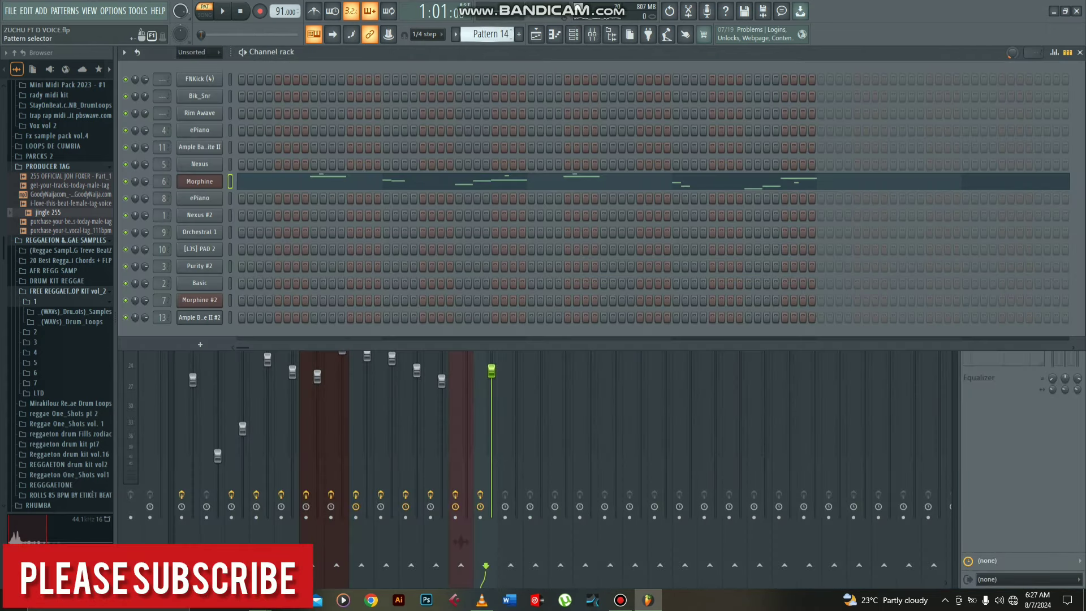
left_click(519, 34)
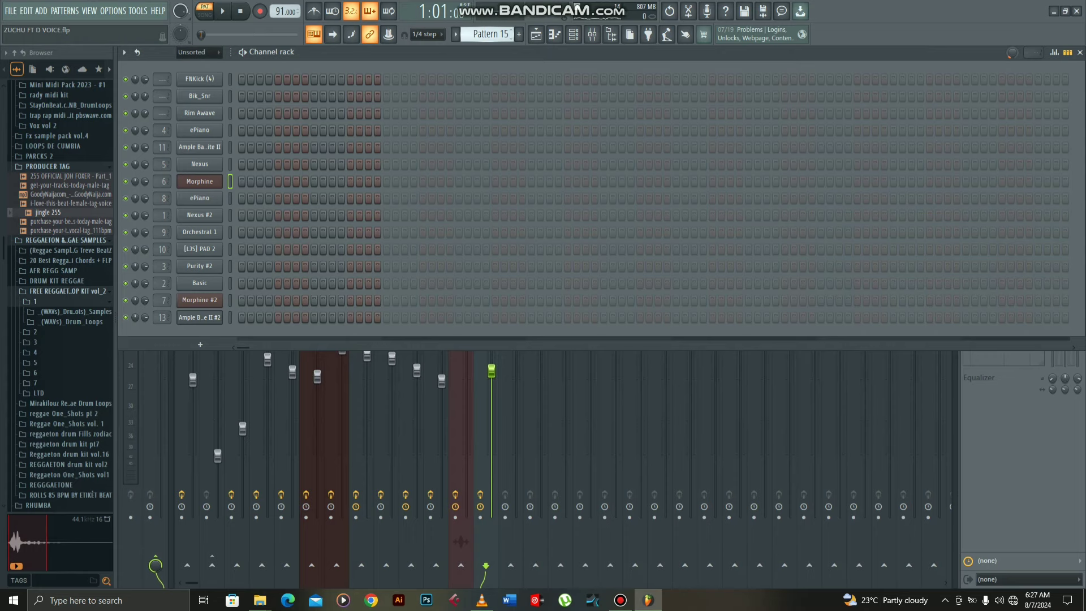
key("Right")
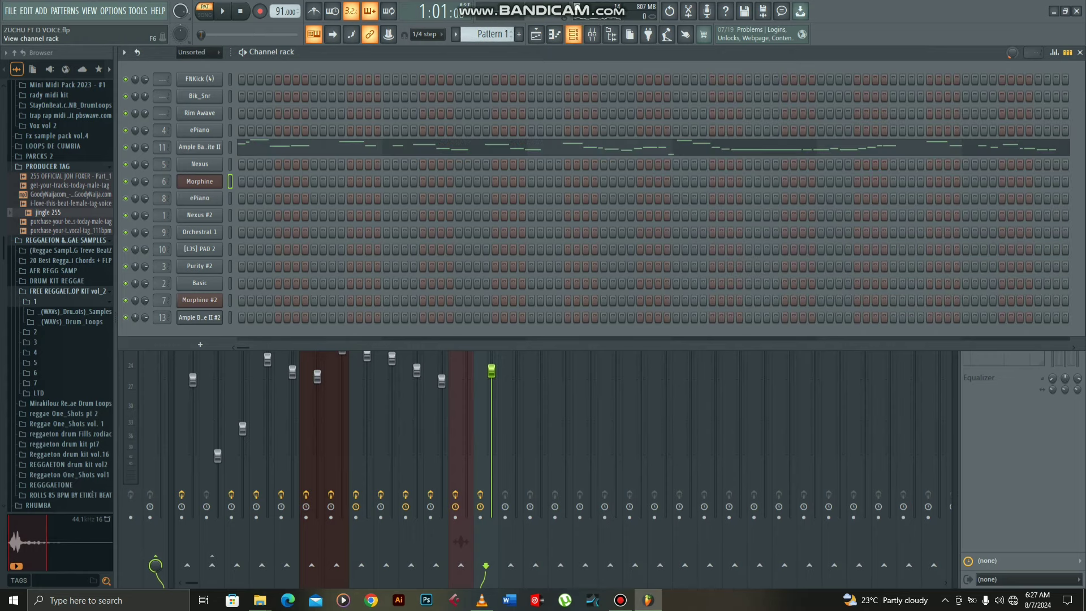
Step: List the audio clips in the playlist and view the sample settings of JOEBASS_2 and Crash Virtue Reverse
left_click(536, 34)
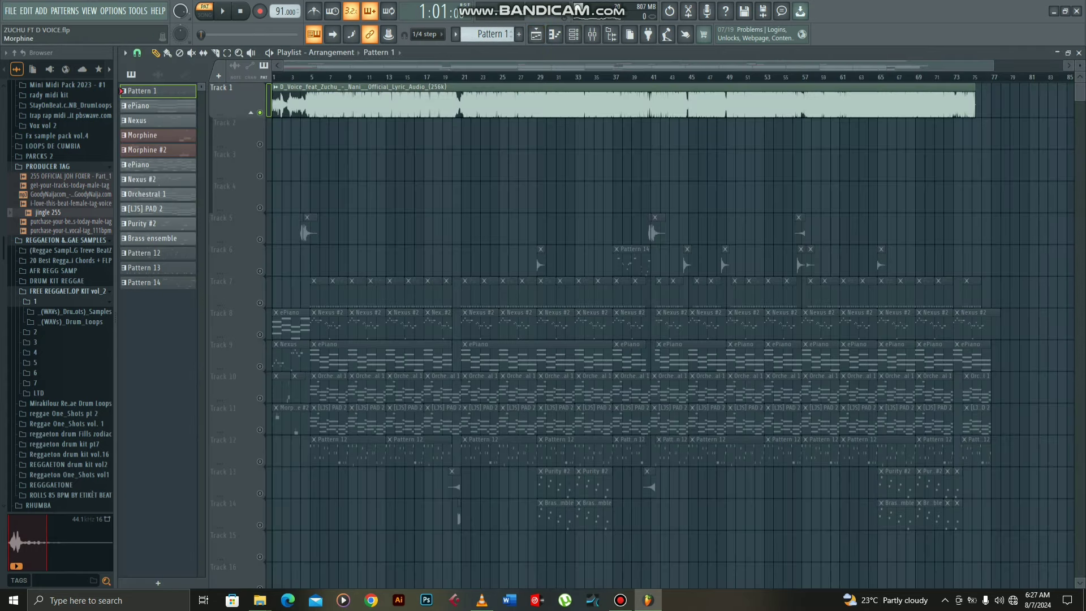
left_click(158, 75)
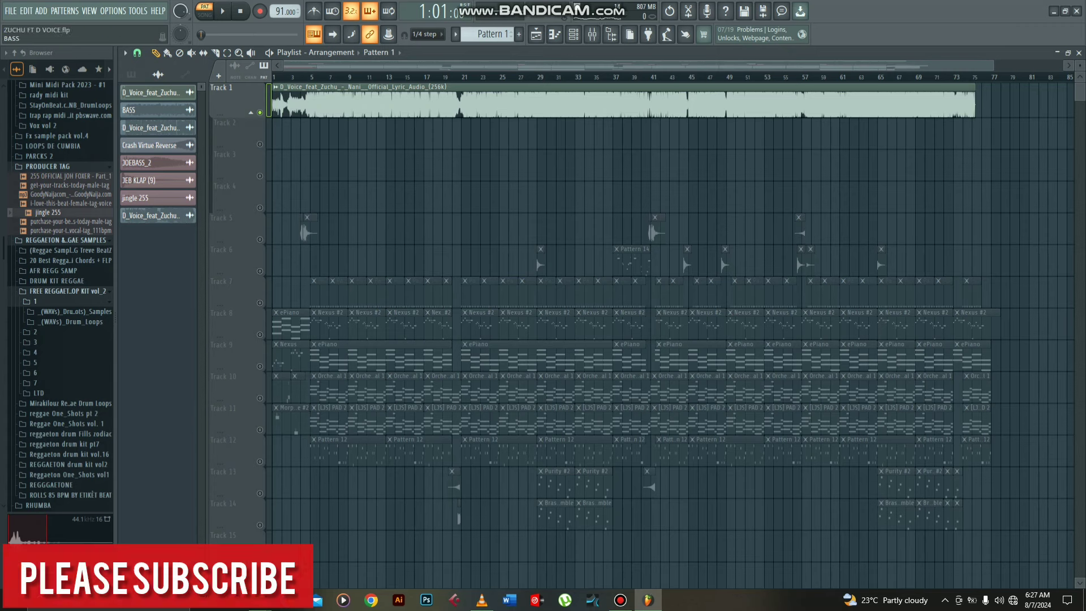
double_click(153, 163)
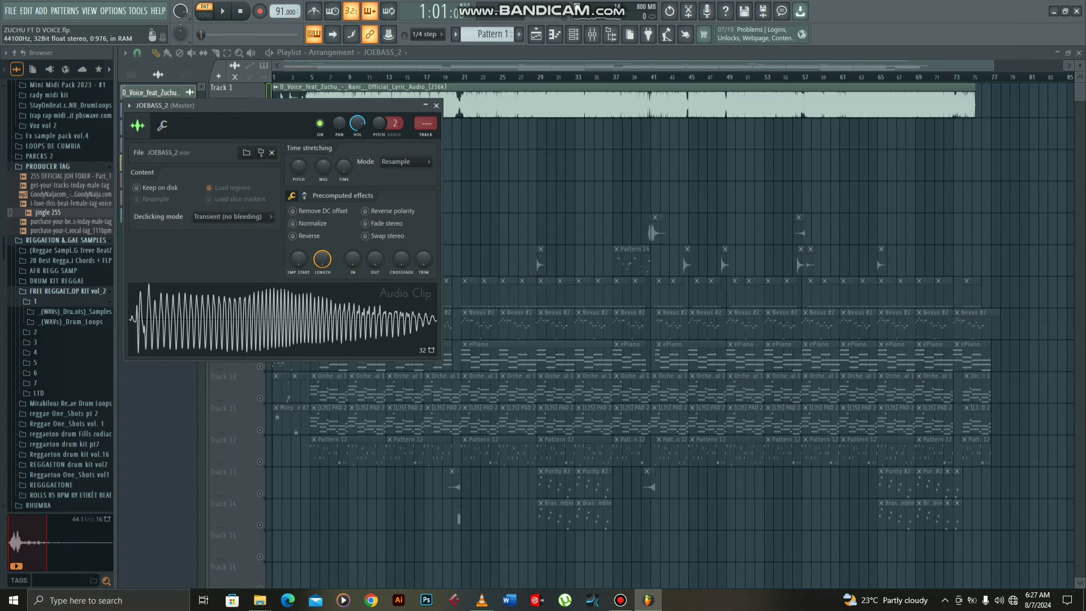
left_click(436, 105)
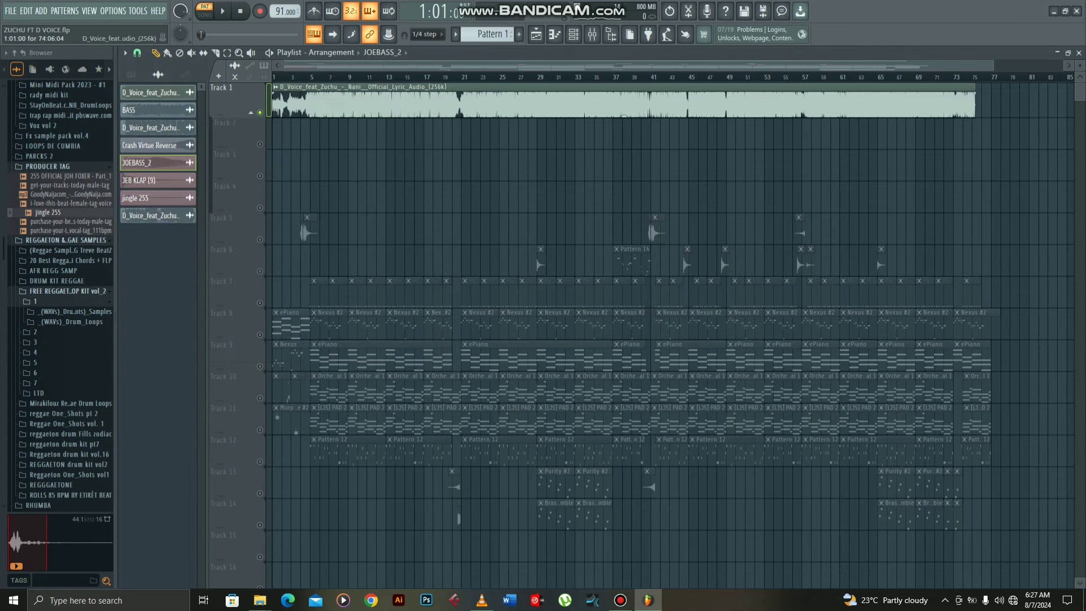
left_click(149, 145)
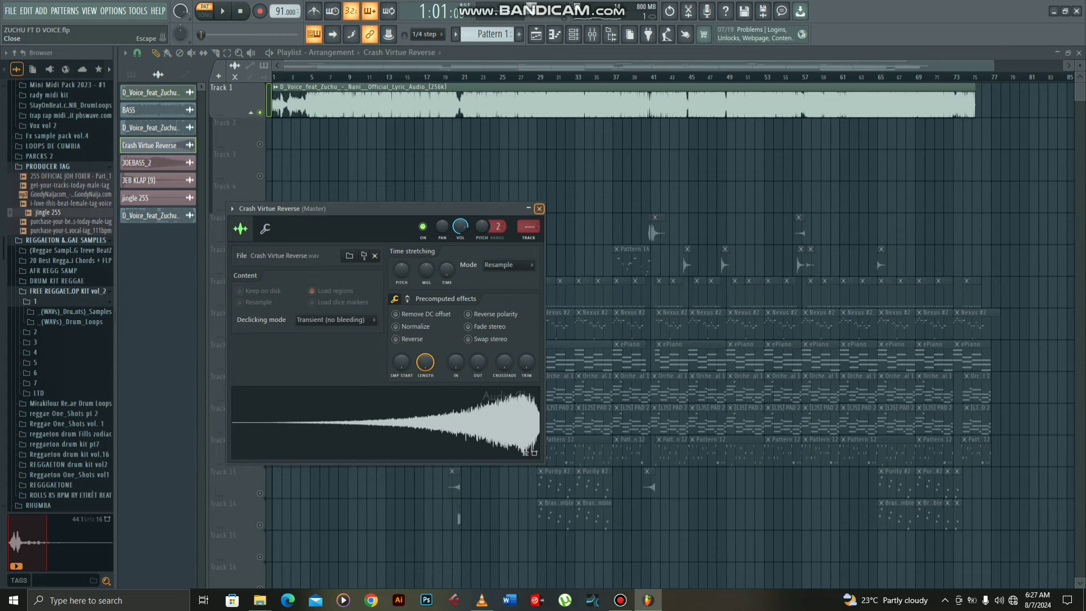
left_click(539, 209)
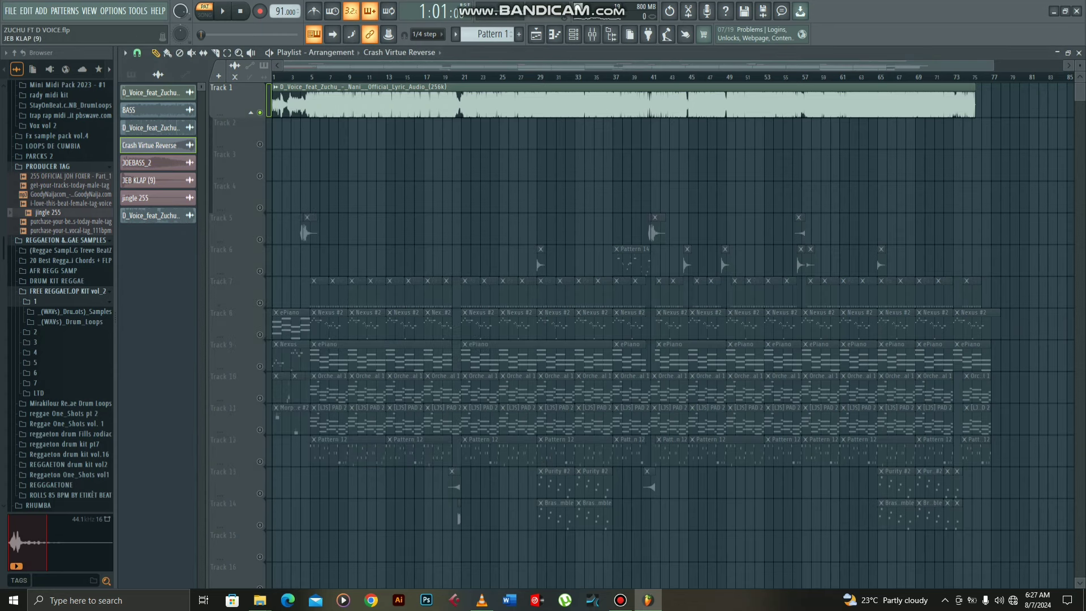
Step: View the sample settings of the JEB KLAP (9) and jingle 255 audio clips, closing each one after viewing
left_click(138, 180)
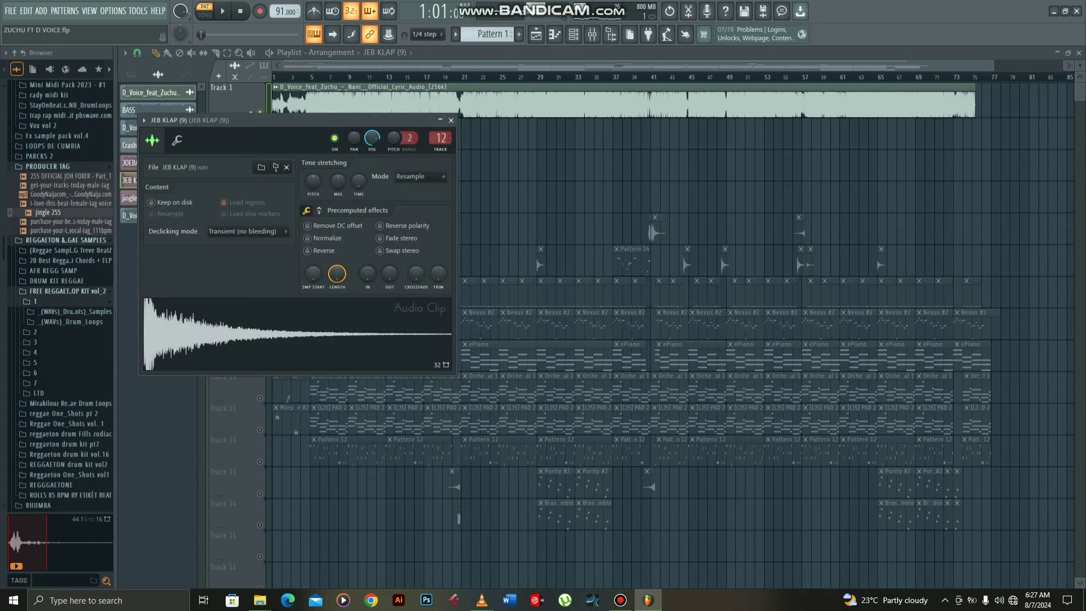
left_click(451, 120)
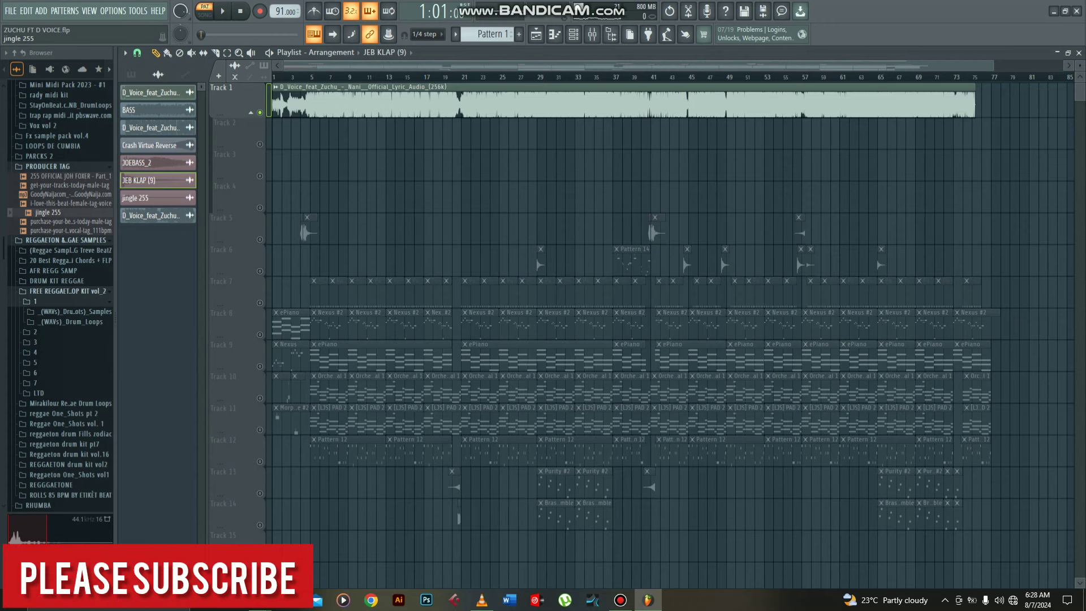
left_click(136, 198)
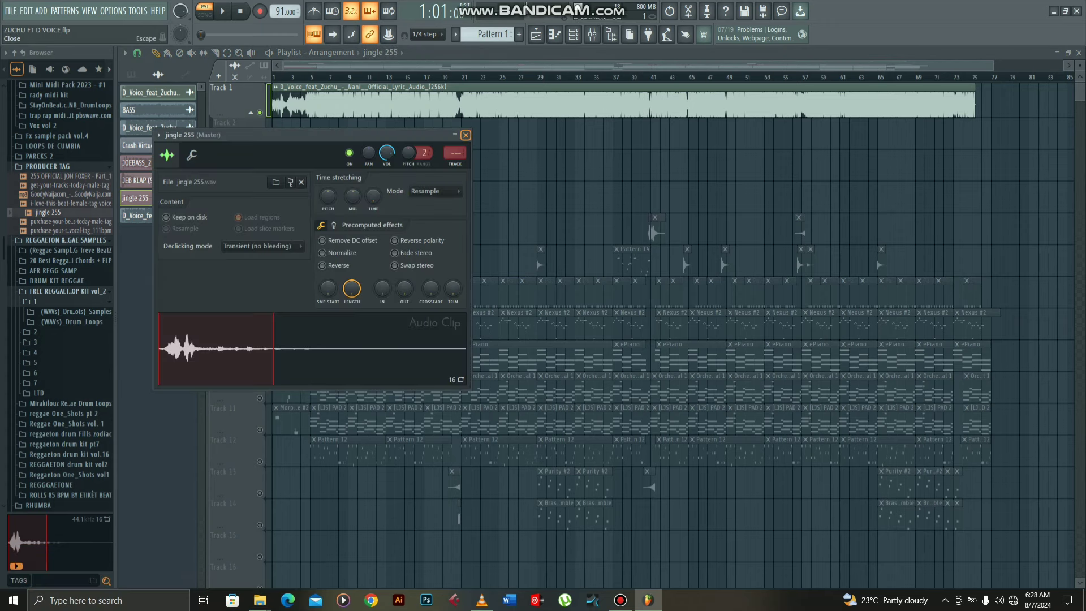
left_click(466, 134)
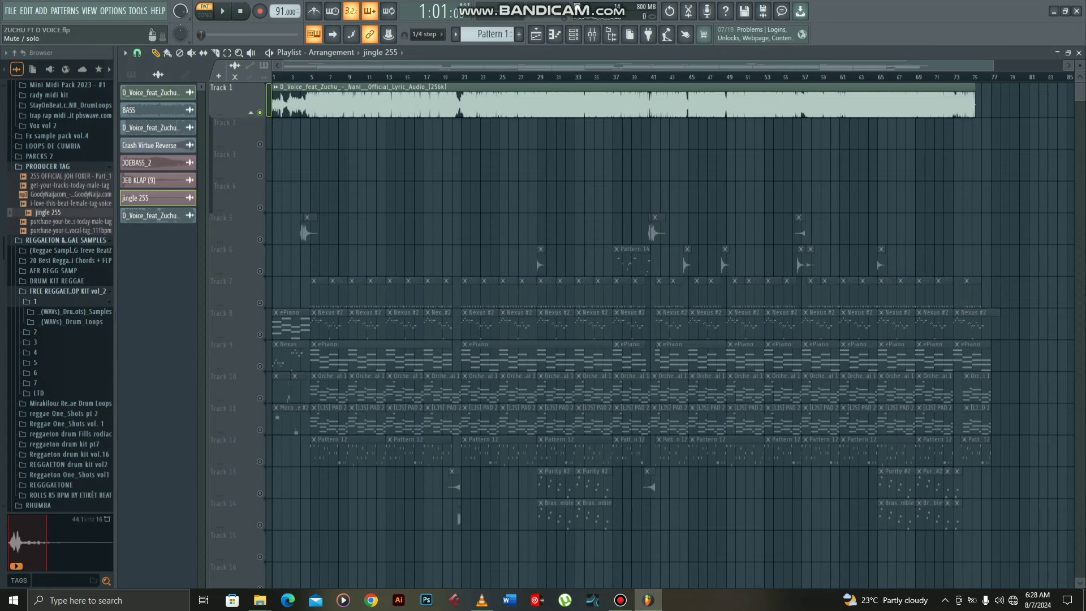
Step: Take the reference song on Track 1 out of solo and mute it so only the beat's tracks are active
right_click(260, 112)
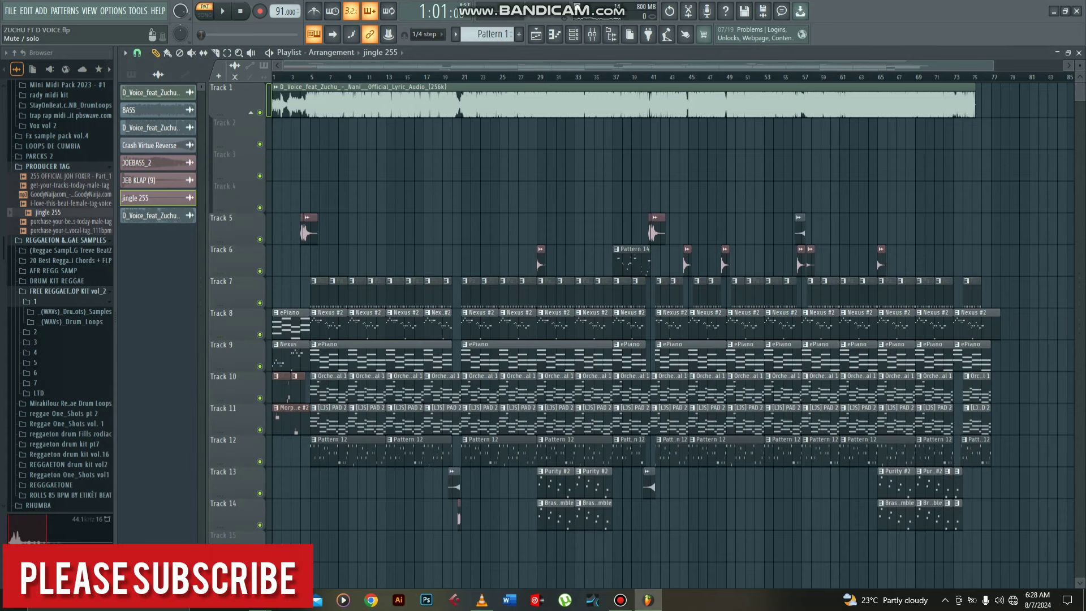
left_click(260, 112)
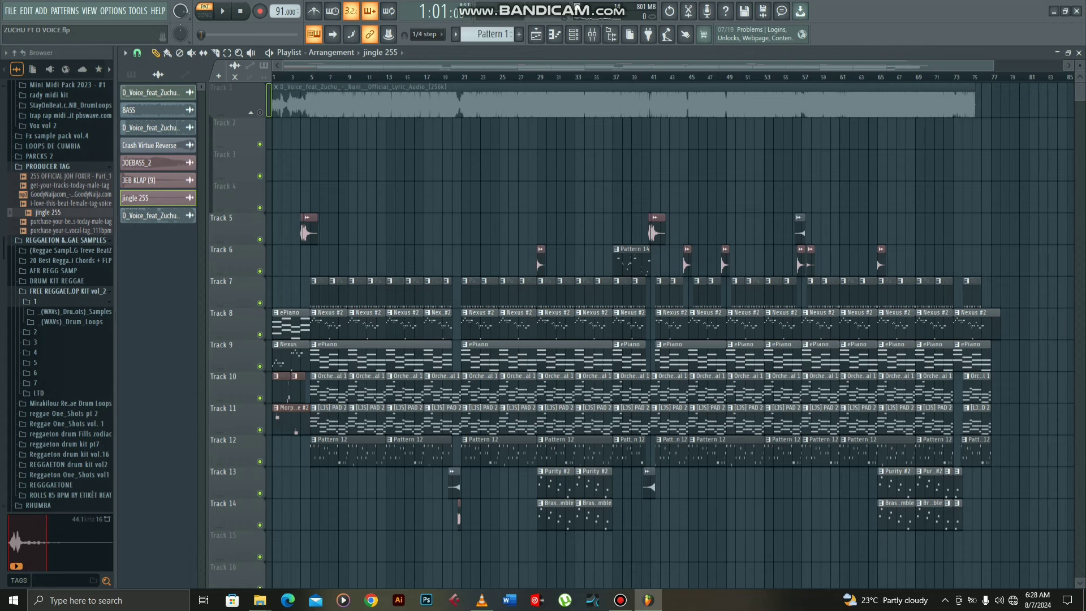
left_click_drag(993, 66, 958, 66)
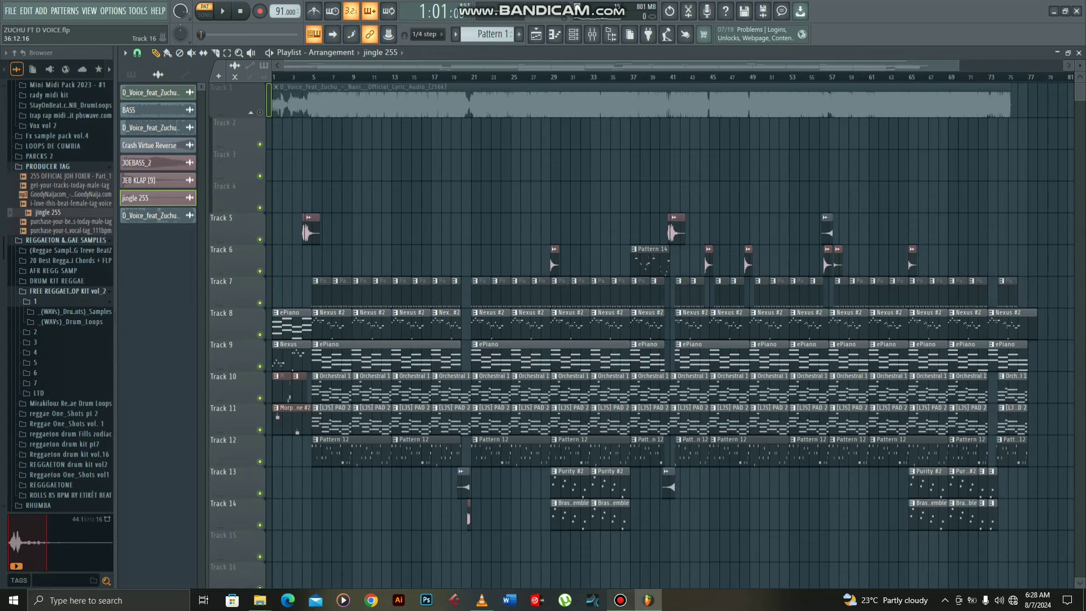
left_click(620, 600)
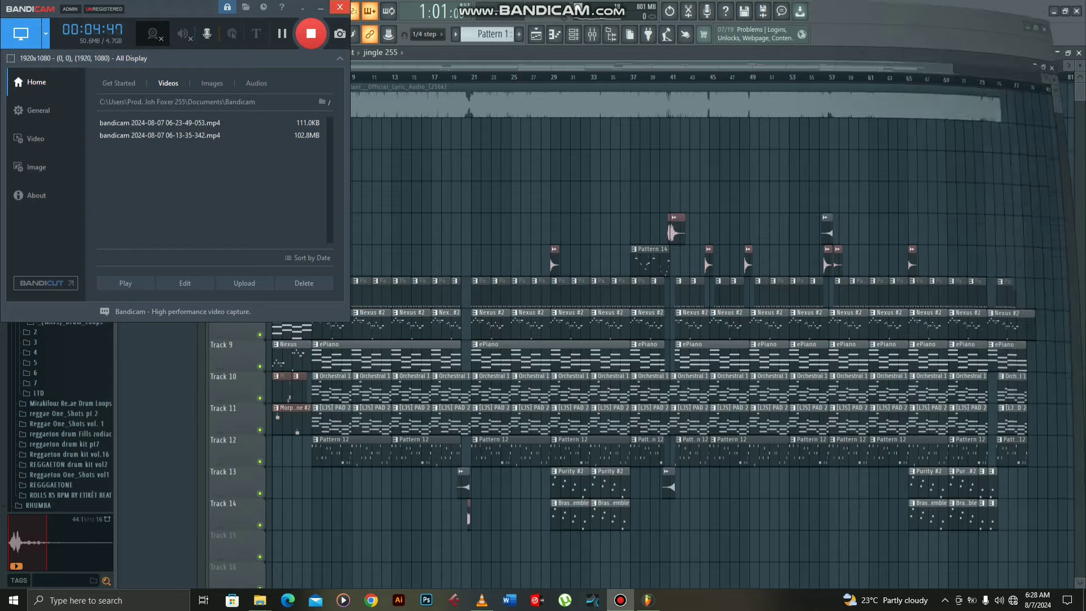